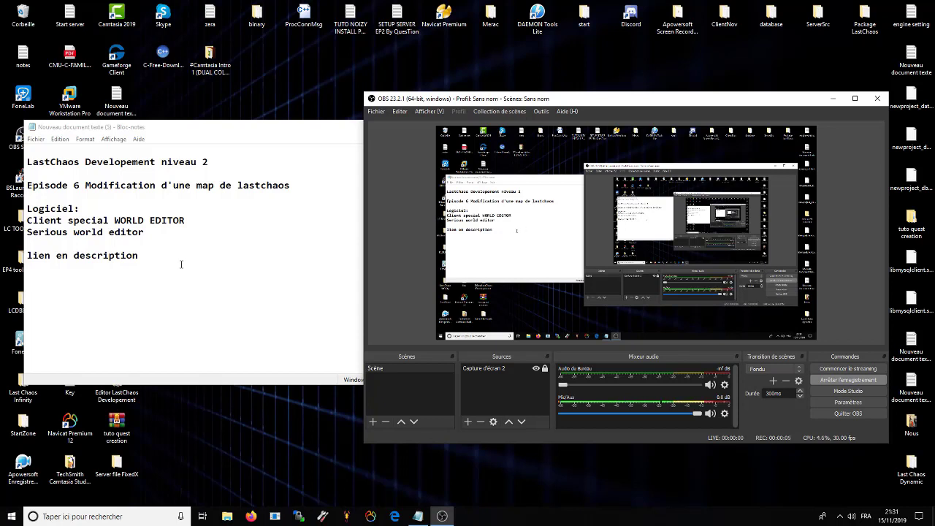
# Step: Review the Episode 6 notes naming the Serious world editor, then minimize Notepad
pyautogui.click(201, 254)
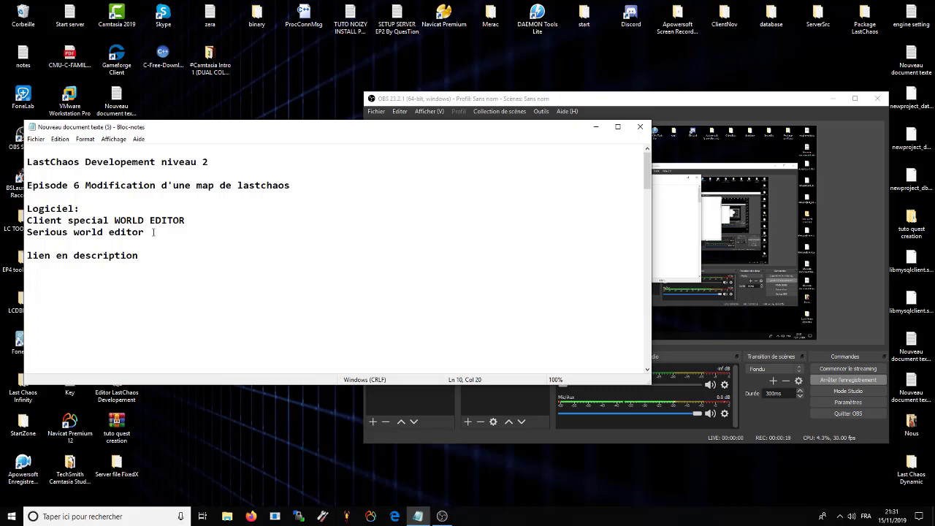
pyautogui.moveTo(153, 232); pyautogui.dragTo(27, 231)
pyautogui.click(155, 232)
pyautogui.click(596, 126)
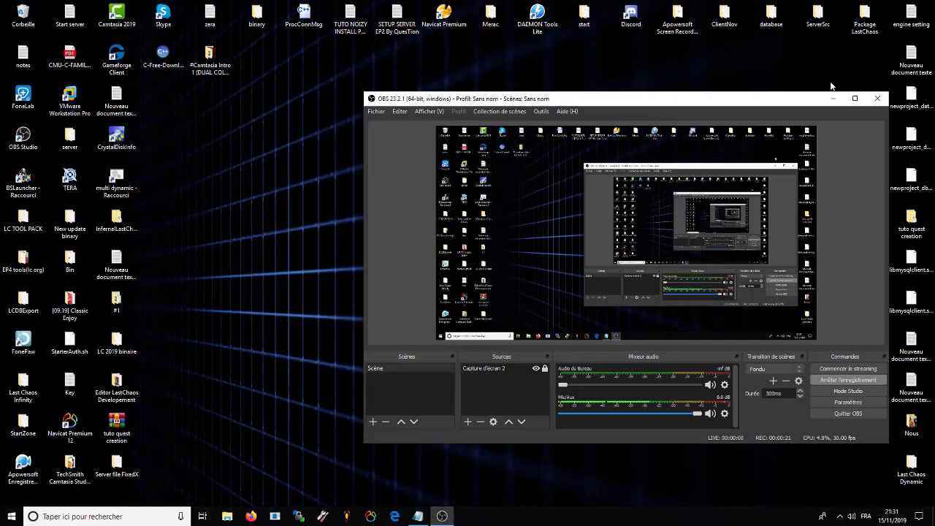
# Step: Hide OBS and browse to the Kimbo LC v. IV WorldEditor folder under Musique
pyautogui.click(831, 97)
pyautogui.doubleClick(22, 384)
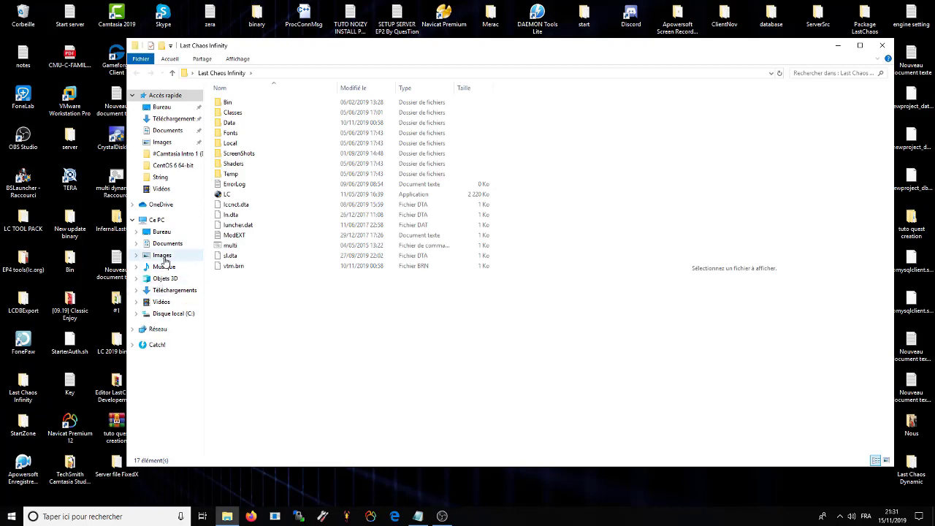
pyautogui.click(161, 255)
pyautogui.click(161, 267)
pyautogui.doubleClick(250, 113)
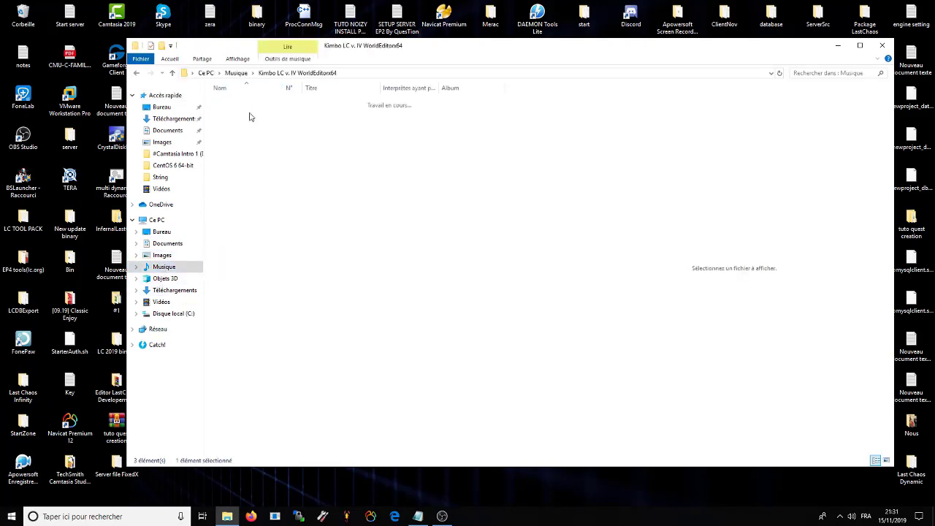
pyautogui.moveTo(391, 45)
pyautogui.mouseDown()
pyautogui.moveTo(548, 69)
pyautogui.moveTo(386, 32)
pyautogui.mouseUp()
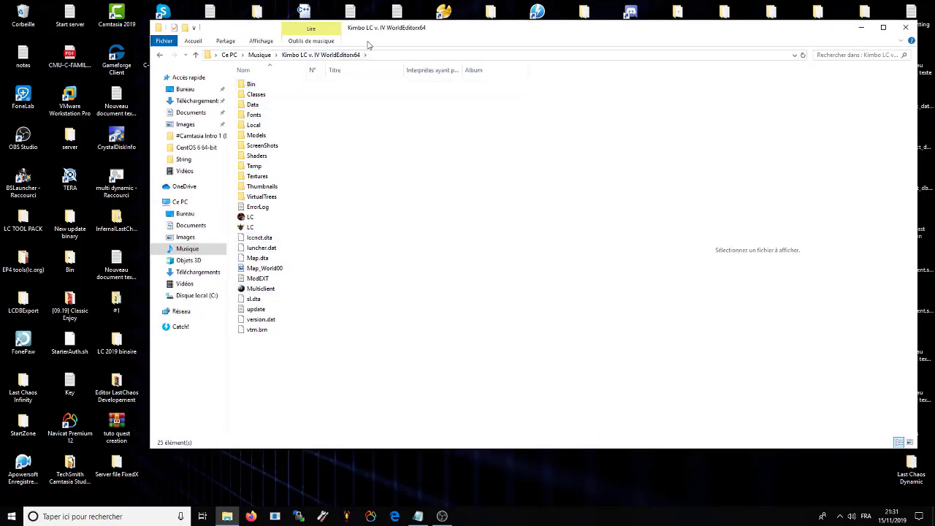
# Step: Check that Bin\WorldEditor holds SeriousEditor, then return to the Kimbo LC folder
pyautogui.doubleClick(250, 85)
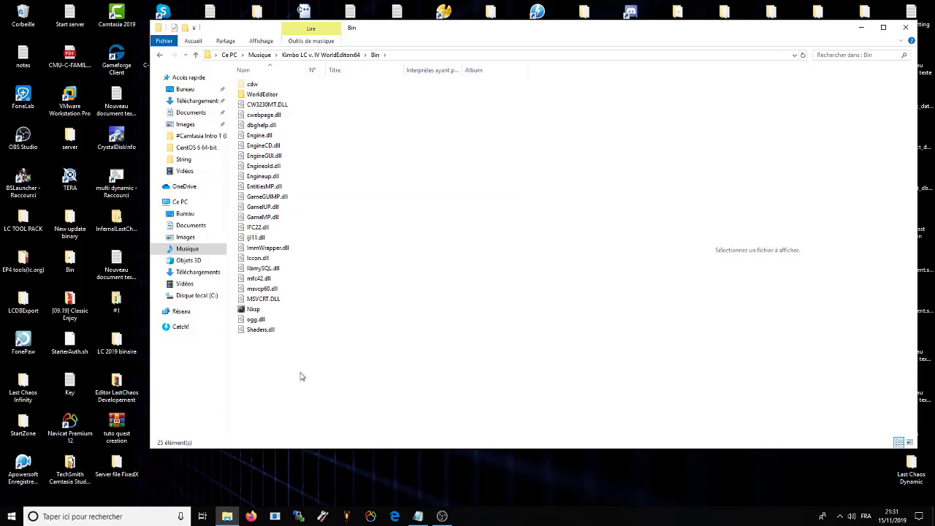
pyautogui.doubleClick(261, 94)
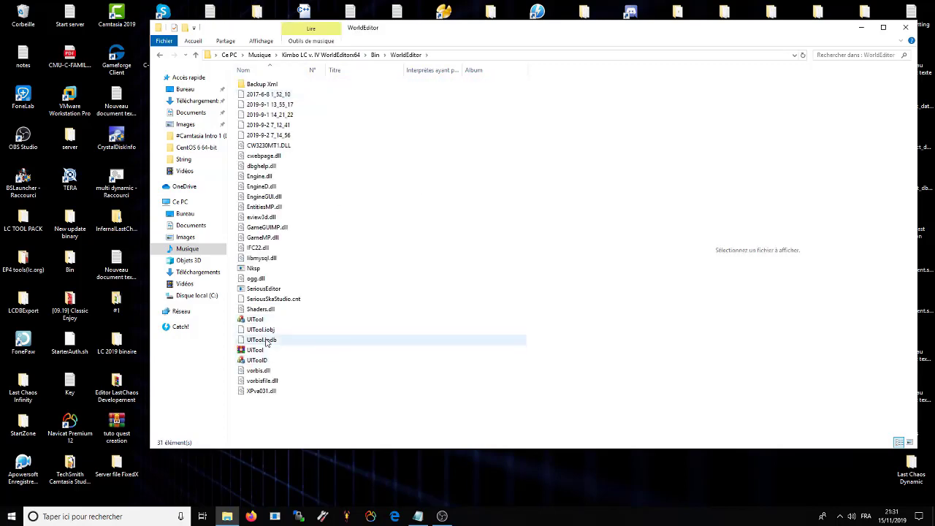
pyautogui.click(264, 291)
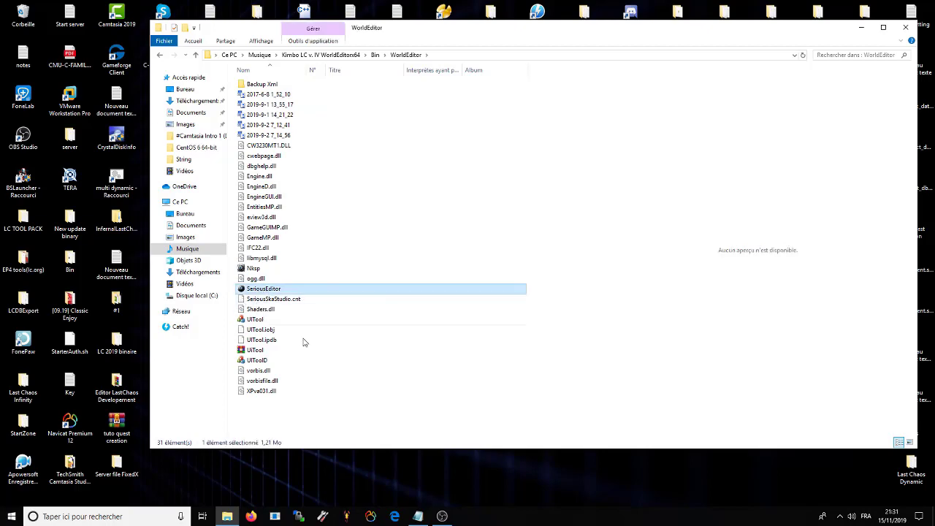
pyautogui.click(319, 391)
pyautogui.click(288, 423)
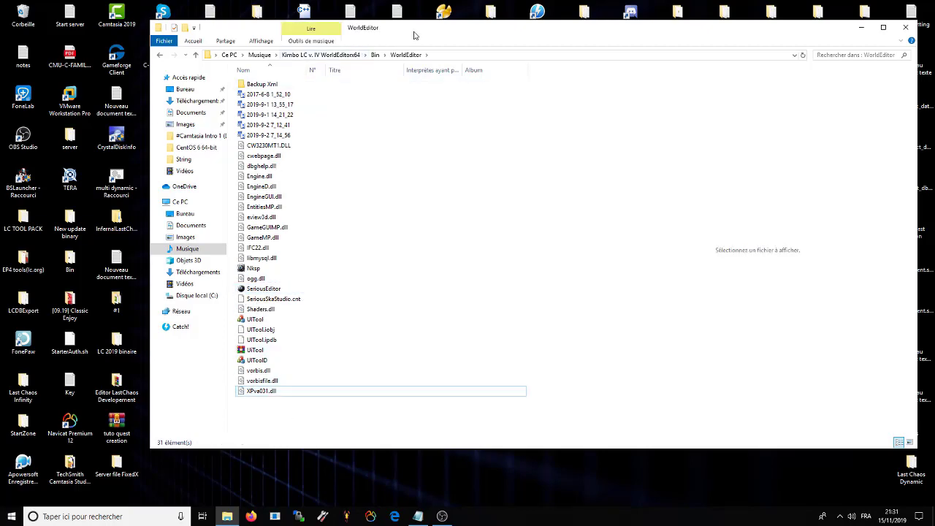
pyautogui.moveTo(414, 35); pyautogui.dragTo(306, 103)
pyautogui.click(203, 125)
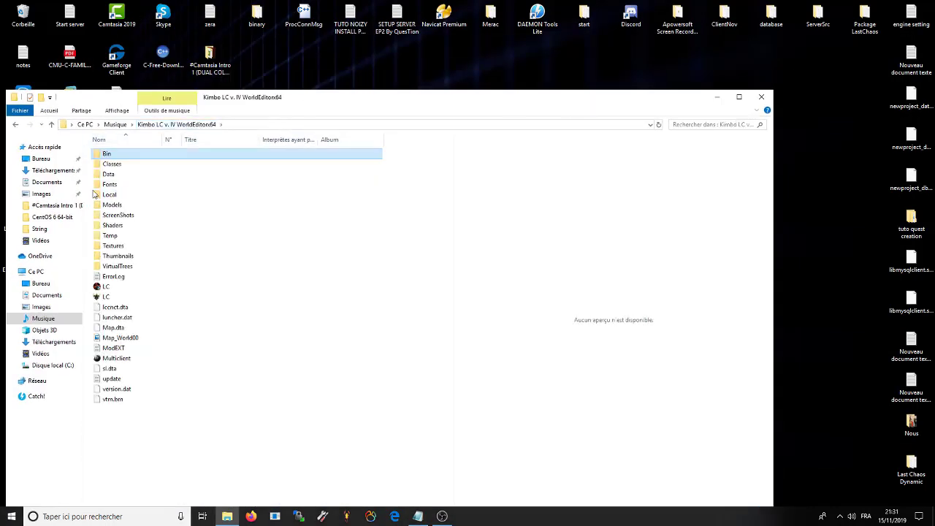
# Step: Open the editor's Data\World folder and scroll through its maps
pyautogui.doubleClick(113, 174)
pyautogui.doubleClick(111, 388)
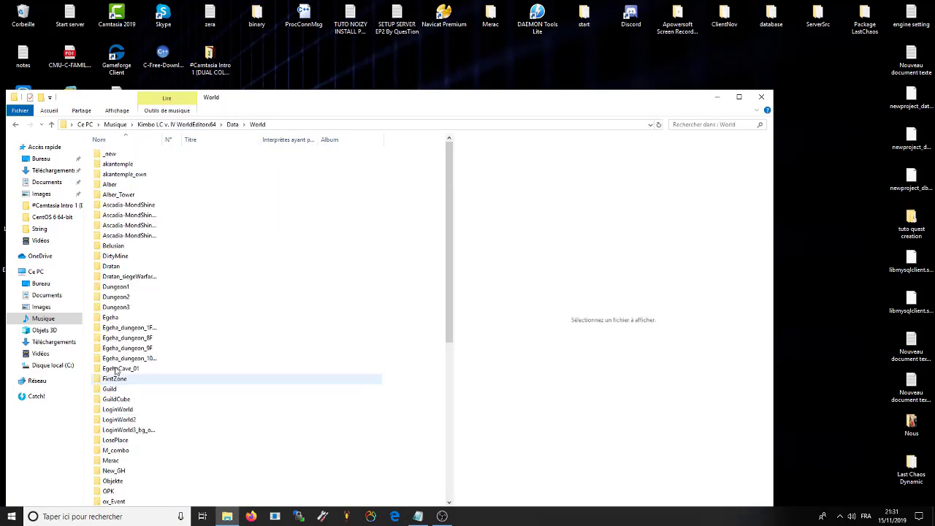
pyautogui.scroll(-8, 219, 343)
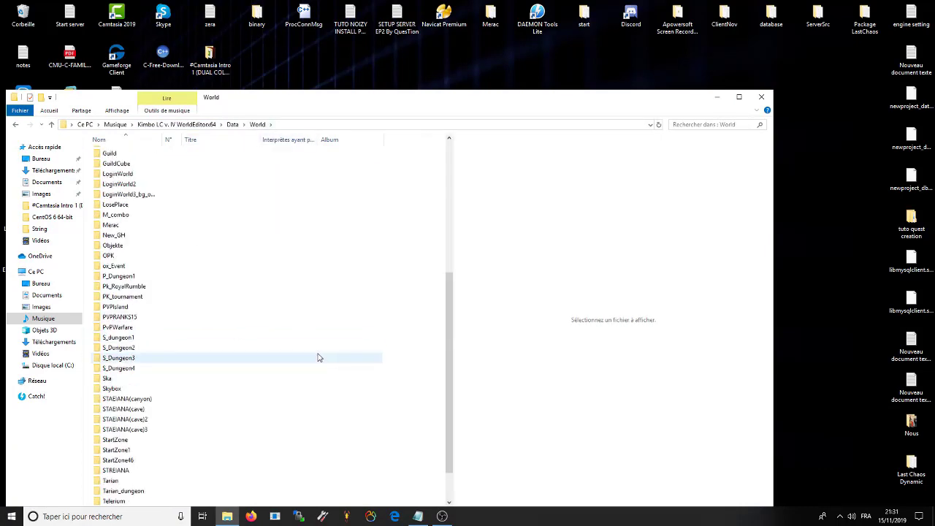
pyautogui.scroll(-2, 284, 416)
pyautogui.moveTo(572, 101); pyautogui.dragTo(595, 66)
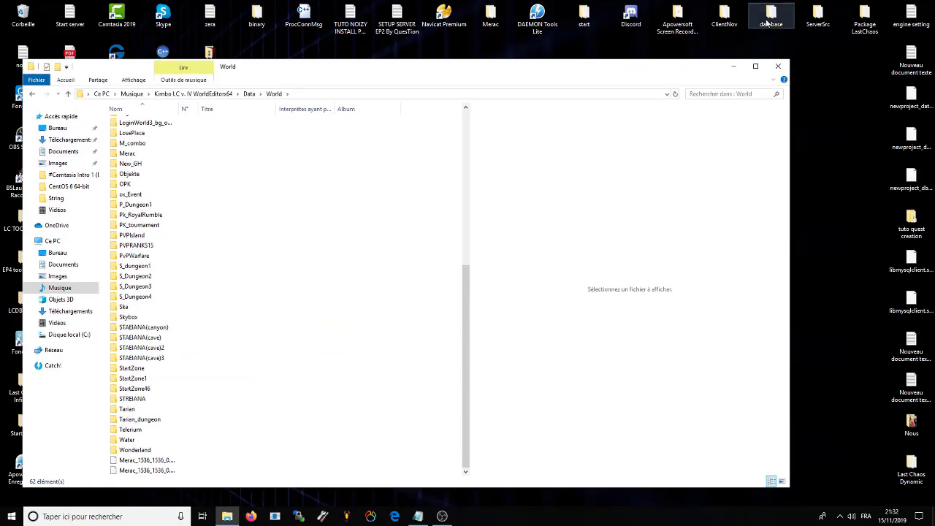
# Step: Open ClientNov's Data\World folder on the right half and locate its StartZone folder
pyautogui.doubleClick(723, 18)
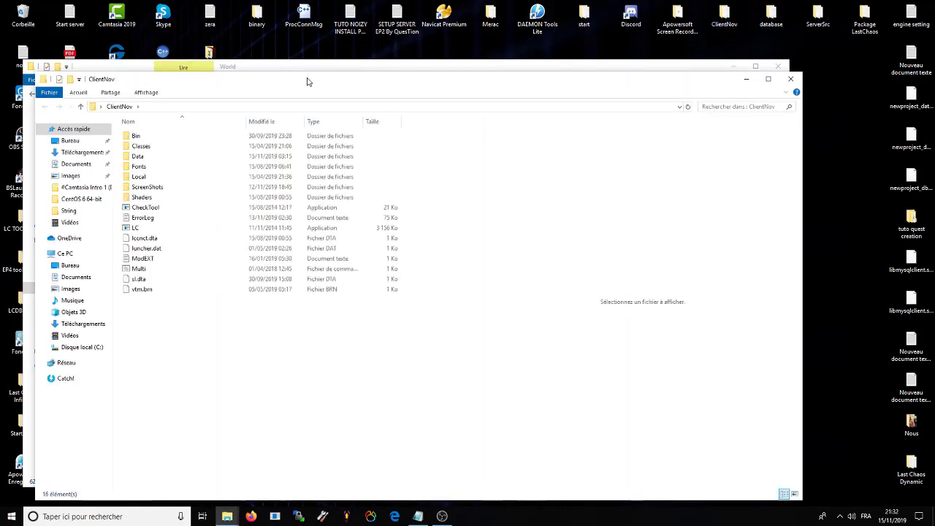
pyautogui.moveTo(307, 79); pyautogui.dragTo(933, 146)
pyautogui.click(506, 149)
pyautogui.doubleClick(506, 149)
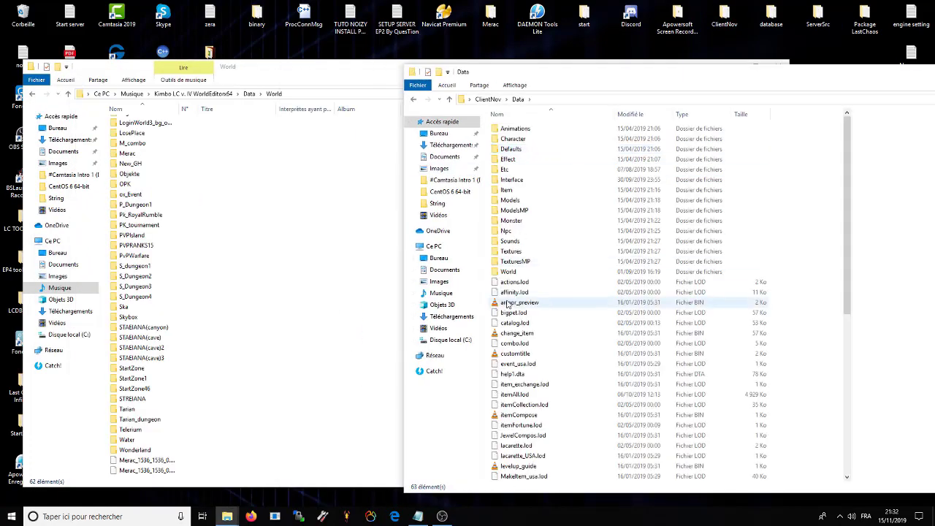
pyautogui.doubleClick(507, 267)
pyautogui.scroll(-2, 569, 300)
pyautogui.scroll(-1, 570, 300)
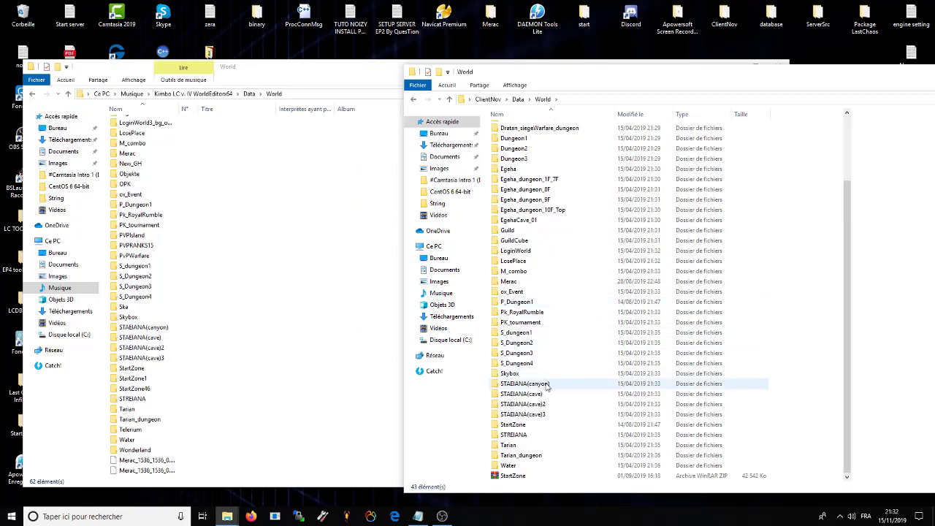
pyautogui.click(506, 426)
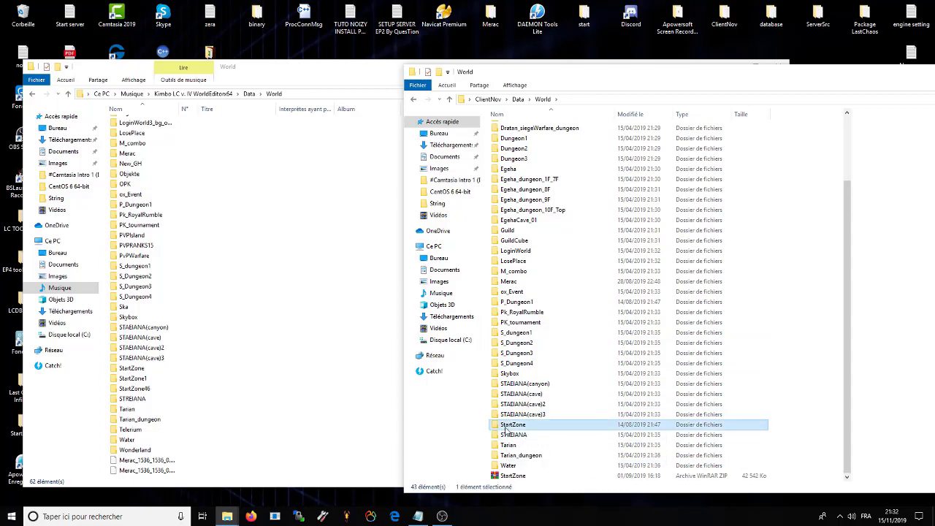
# Step: Delete the editor's old StartZone and drag ClientNov's StartZone into its World folder
pyautogui.click(130, 370)
pyautogui.press('Delete')
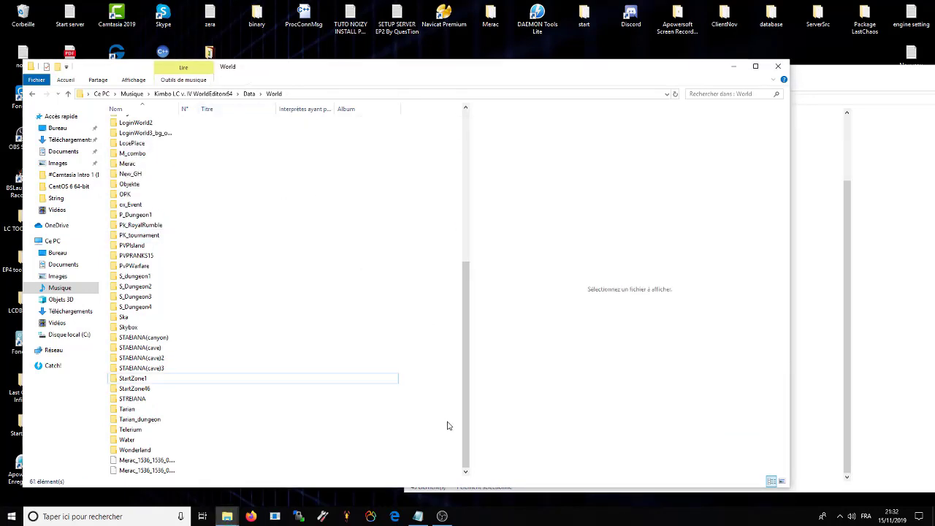
pyautogui.click(803, 99)
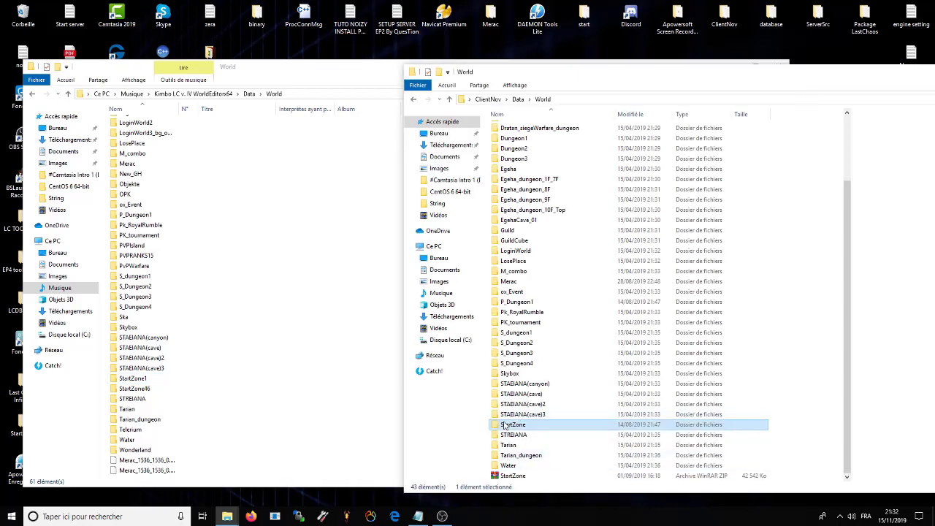
pyautogui.moveTo(509, 426); pyautogui.dragTo(298, 475)
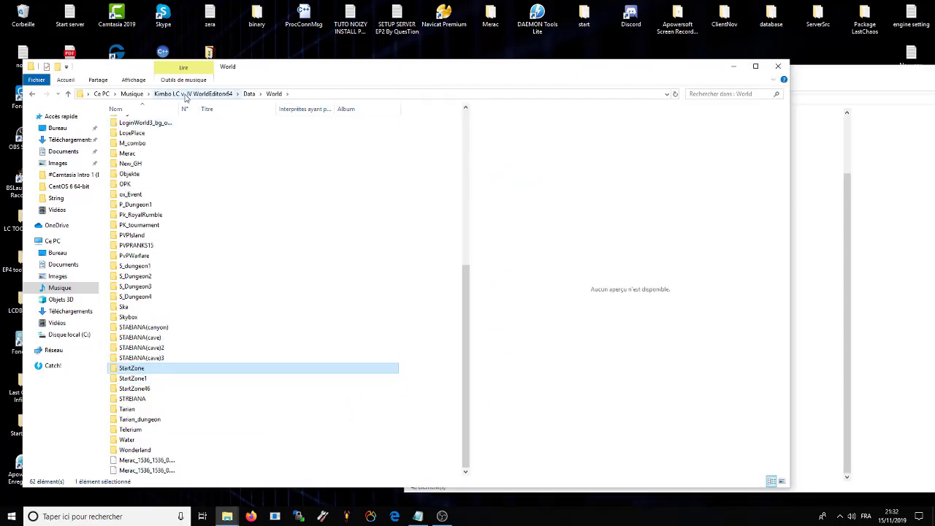
# Step: Launch SeriousEditor from the editor's Bin\WorldEditor folder
pyautogui.click(209, 93)
pyautogui.doubleClick(125, 125)
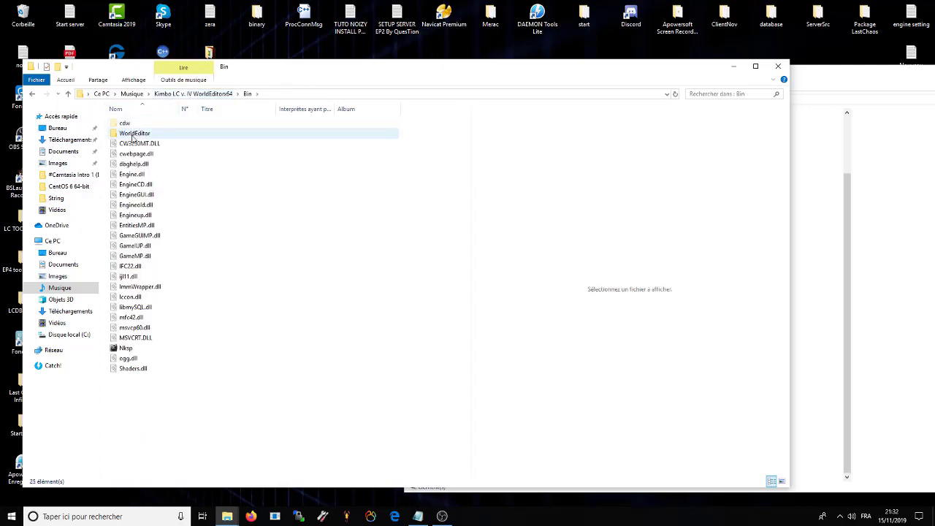
pyautogui.doubleClick(140, 133)
pyautogui.doubleClick(135, 327)
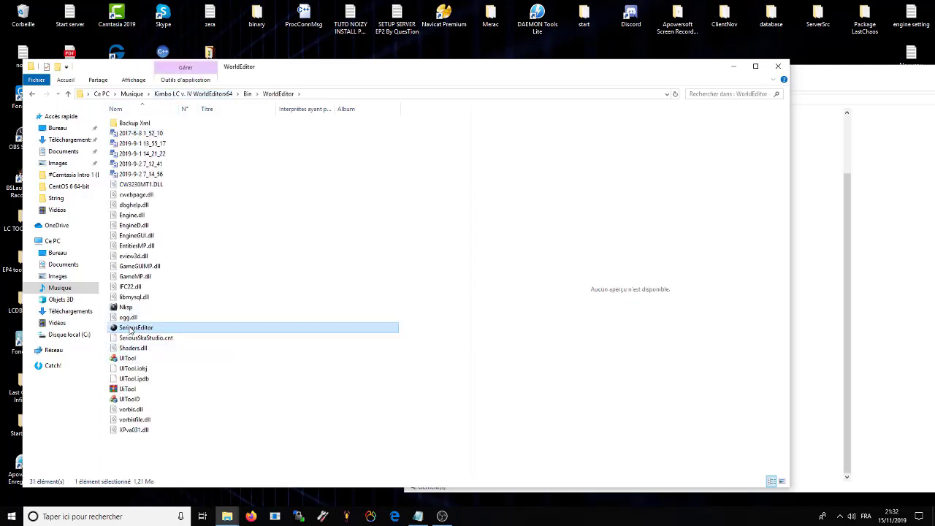
pyautogui.click(735, 66)
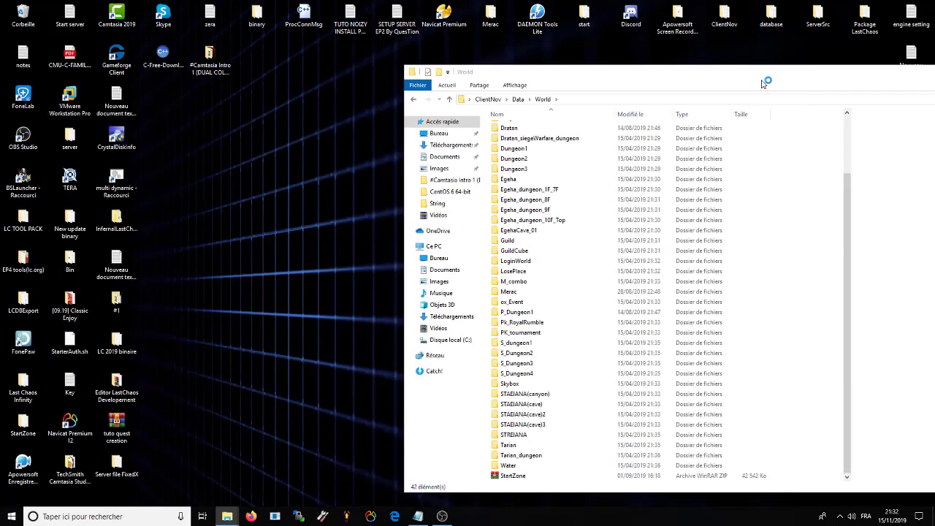
# Step: Move the World folder aside and clear the desktop with Win+D while the editor loads
pyautogui.moveTo(689, 73); pyautogui.dragTo(515, 75)
pyautogui.press('super+d')
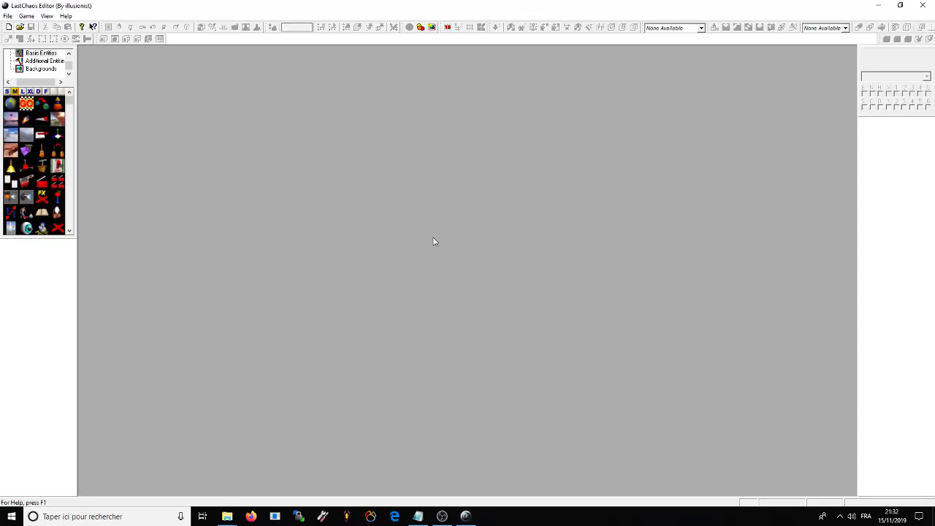
# Step: Open juno.wld from the editor's World\StartZone folder via File > Open
pyautogui.click(8, 16)
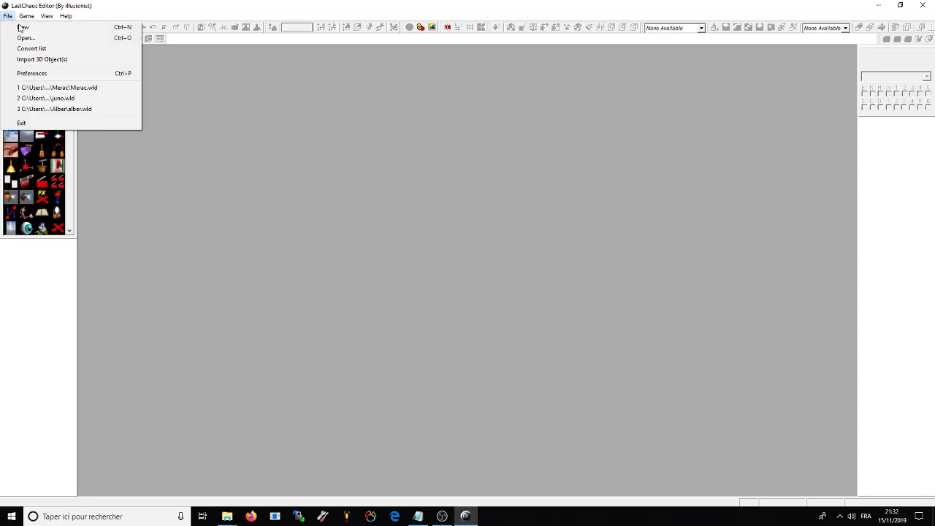
pyautogui.click(24, 41)
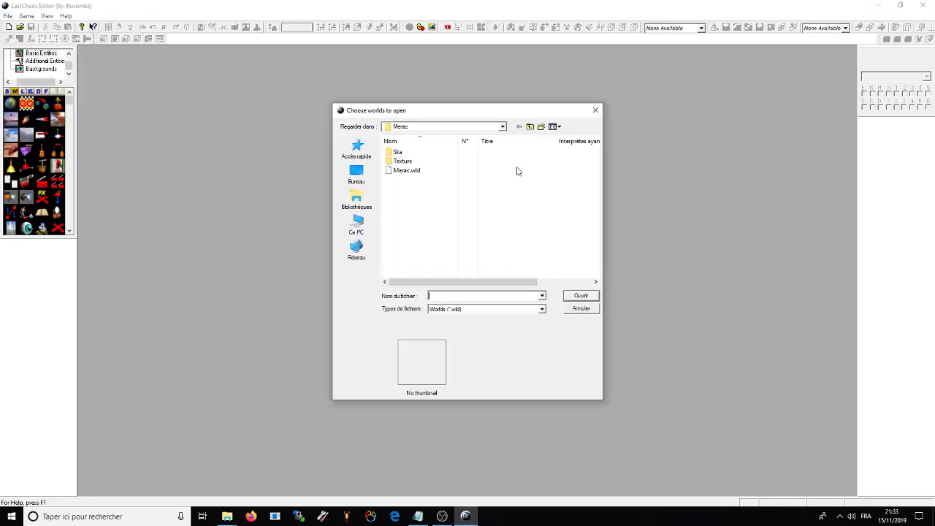
pyautogui.click(459, 127)
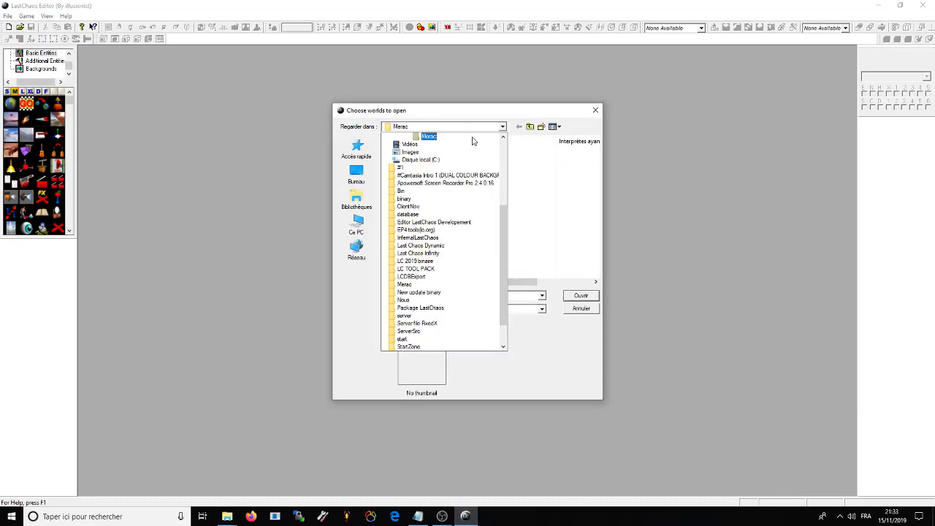
pyautogui.scroll(2, 428, 187)
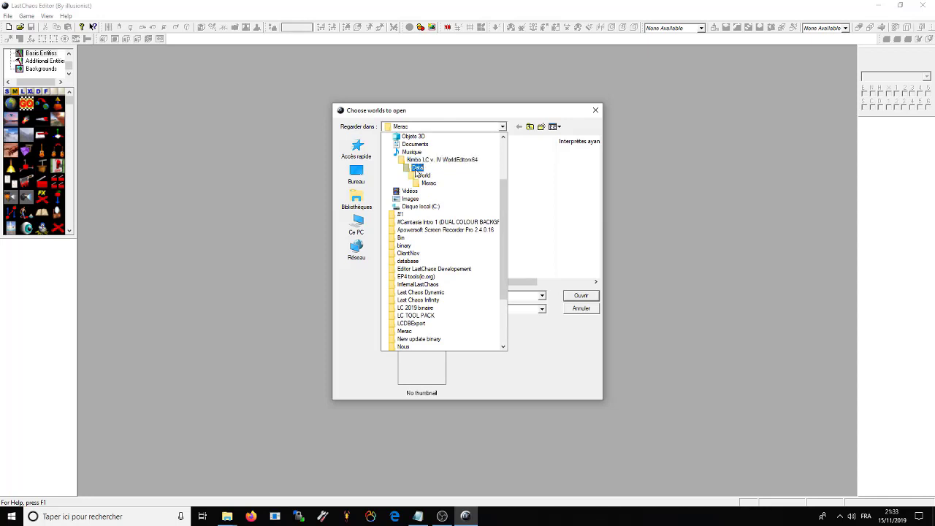
pyautogui.click(424, 176)
pyautogui.scroll(-9, 448, 224)
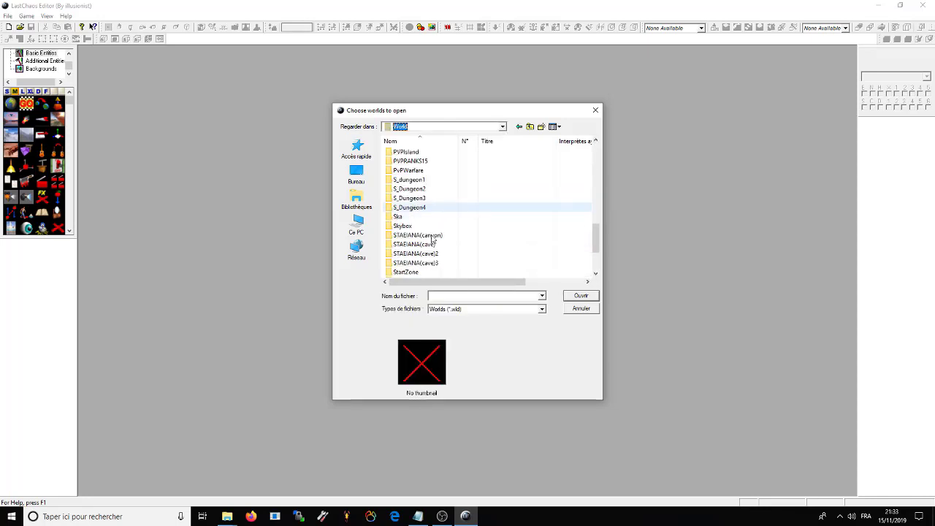
pyautogui.click(405, 218)
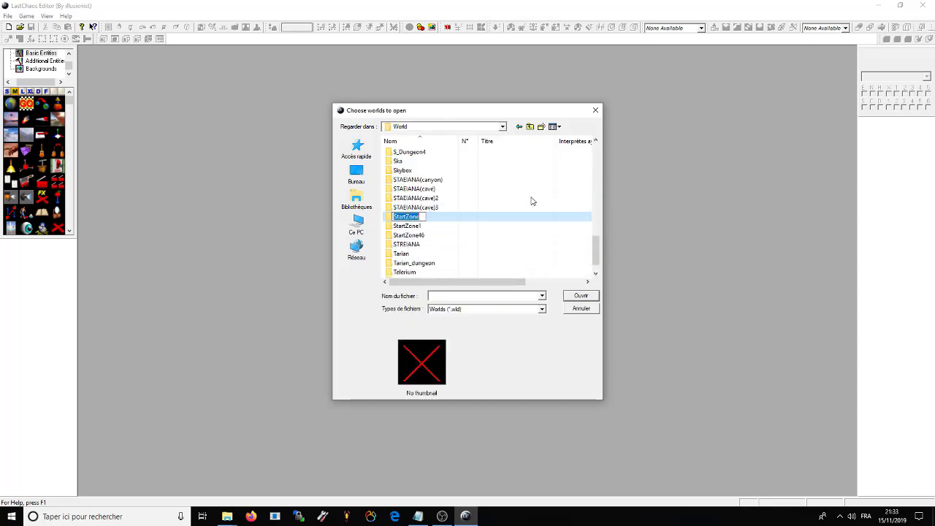
pyautogui.doubleClick(449, 217)
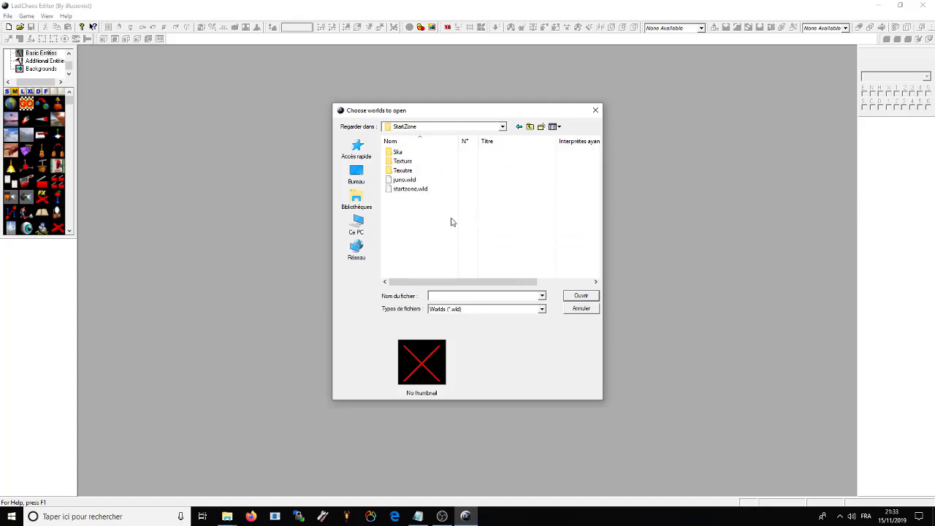
pyautogui.click(404, 180)
pyautogui.click(400, 188)
pyautogui.click(409, 179)
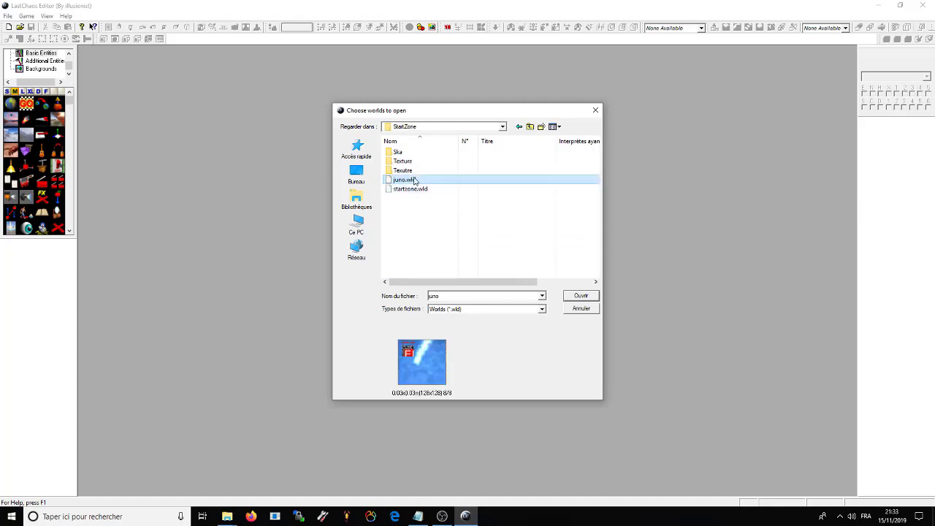
pyautogui.click(579, 296)
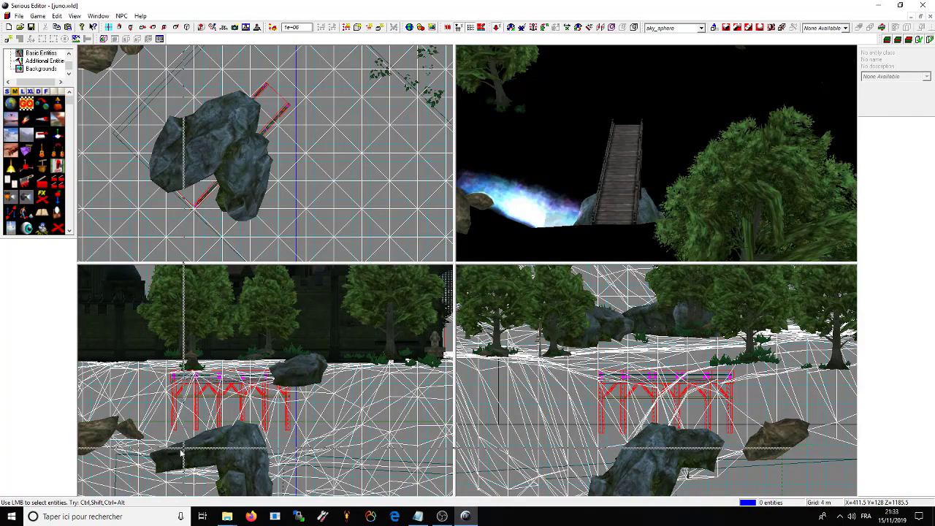
# Step: Maximize the perspective view, turn shadows off, and fly over the bridge toward the castle
pyautogui.press('z')
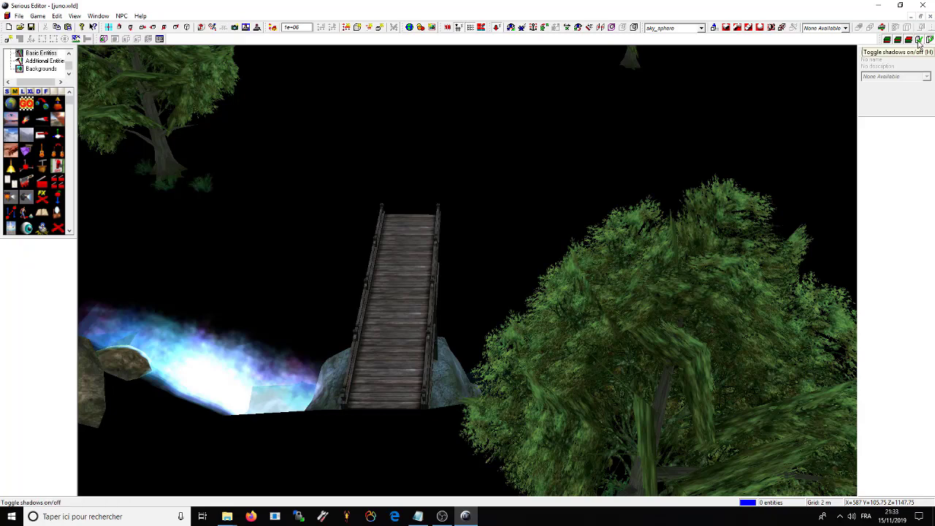
pyautogui.click(917, 39)
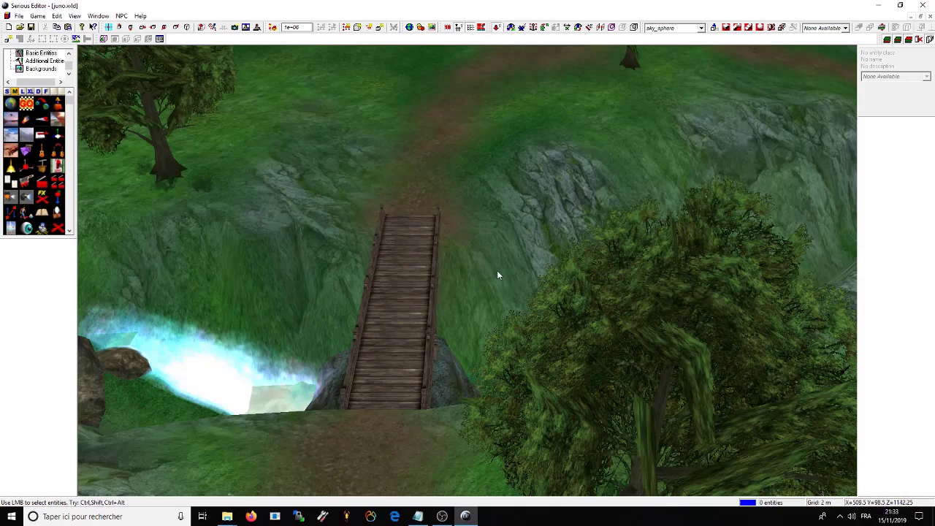
pyautogui.press('Up')
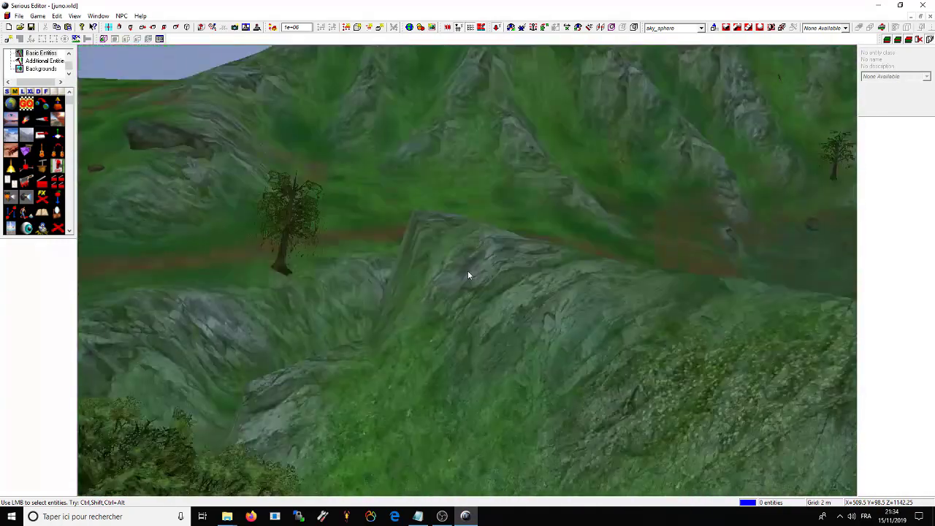
pyautogui.press('Left')
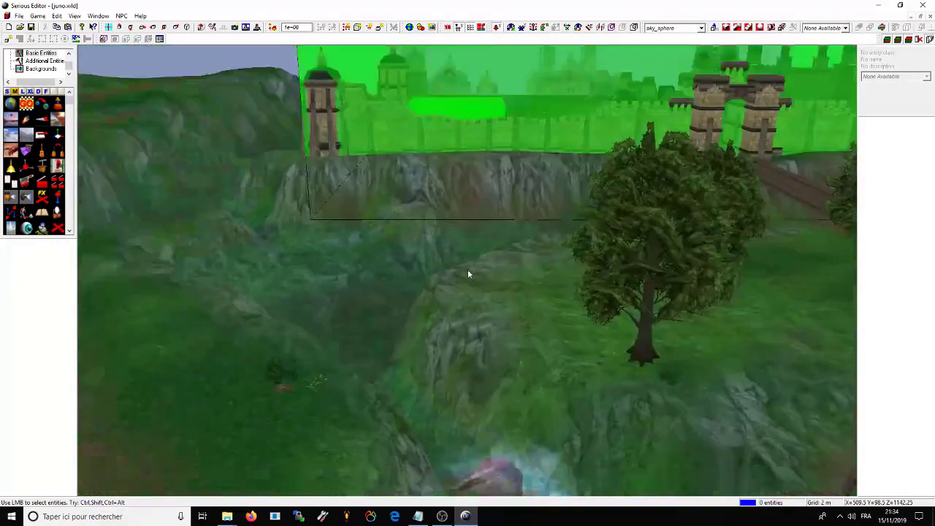
pyautogui.press('Down')
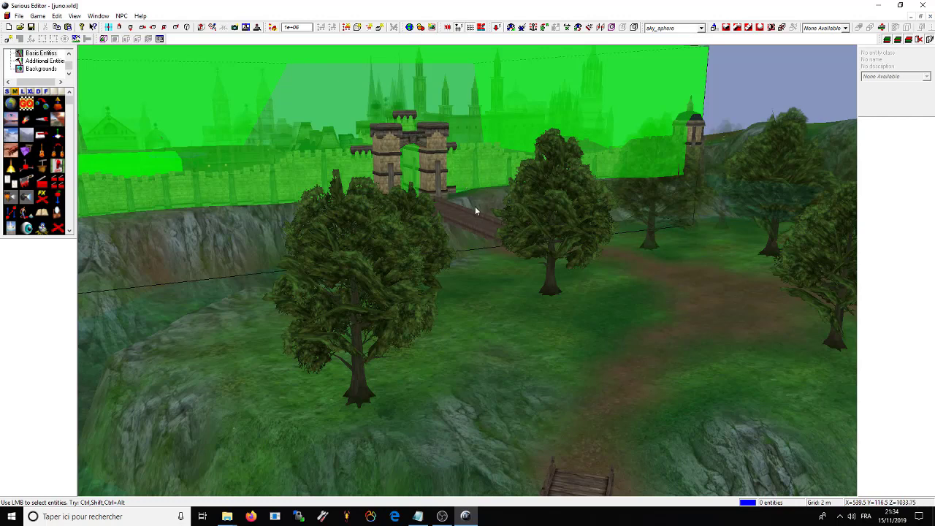
# Step: Fly the camera across the wooded terrain and crossroads to the town square plaza
pyautogui.moveTo(460, 182); pyautogui.dragTo(461, 259, button='right')
pyautogui.moveTo(461, 260); pyautogui.dragTo(318, 395)
pyautogui.moveTo(413, 413); pyautogui.dragTo(375, 285)
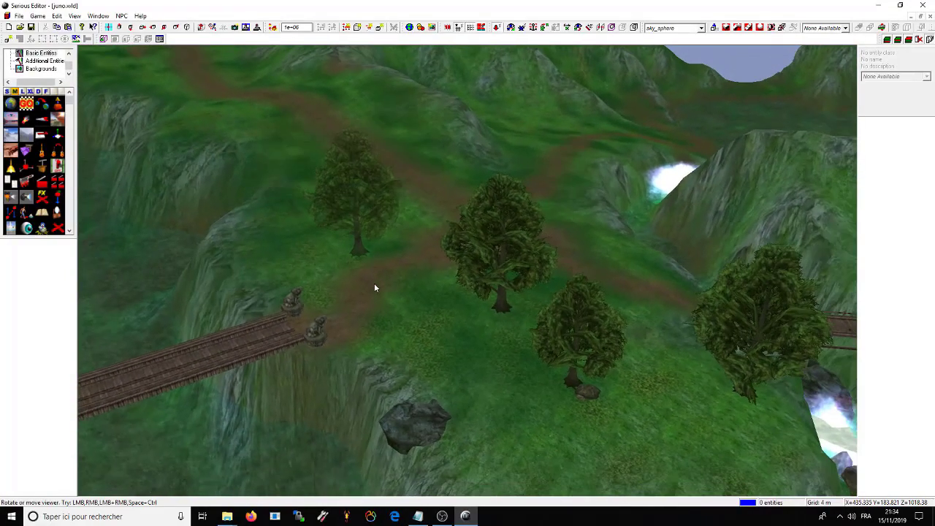
pyautogui.moveTo(447, 397); pyautogui.dragTo(449, 349)
pyautogui.moveTo(369, 305); pyautogui.dragTo(485, 258)
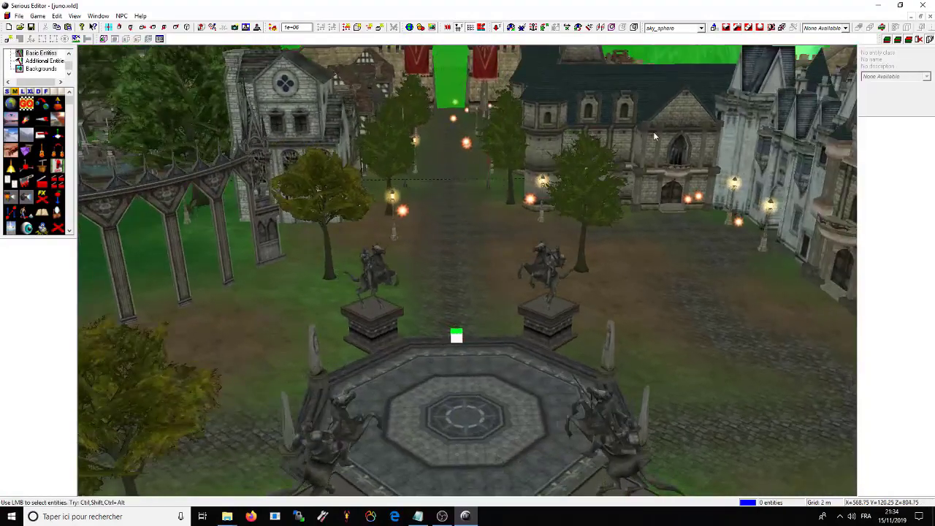
# Step: Select the right-hand knight statue beside the octagonal plaza and delete it
pyautogui.click(551, 301)
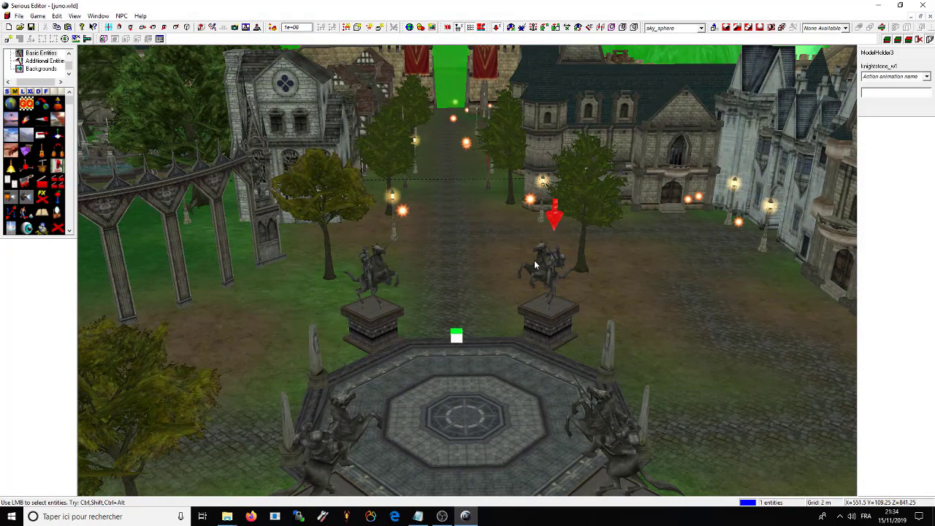
pyautogui.click(373, 301)
pyautogui.click(545, 306)
pyautogui.press('Delete')
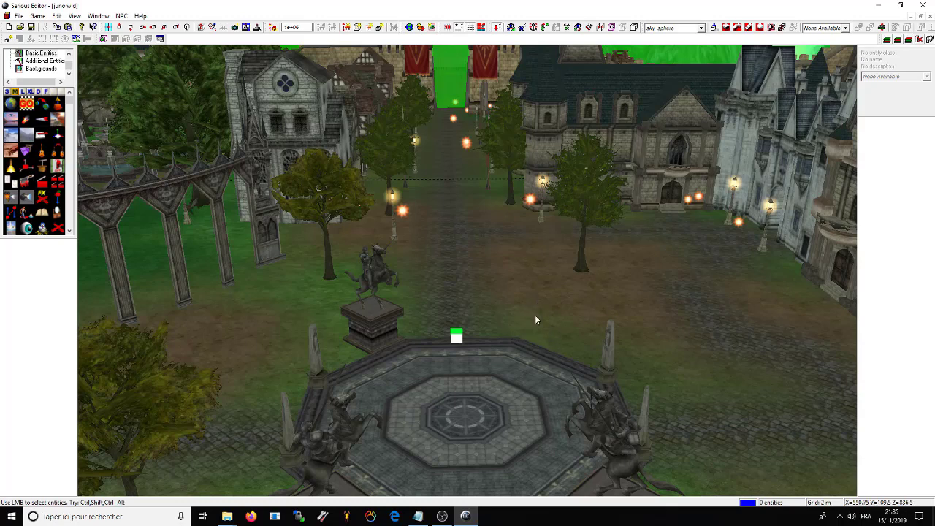
# Step: Show invisible geometry from the View menu and inspect the grey walls by the street light
pyautogui.click(75, 17)
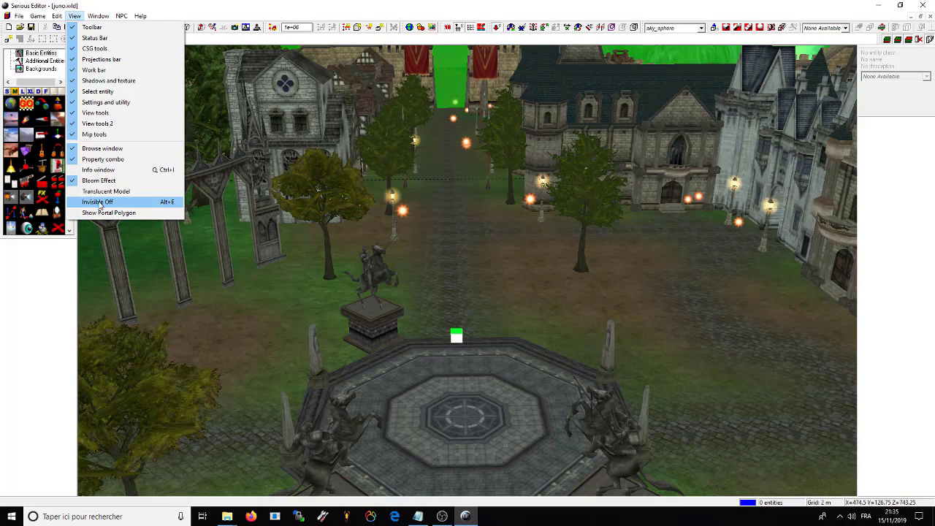
pyautogui.click(102, 203)
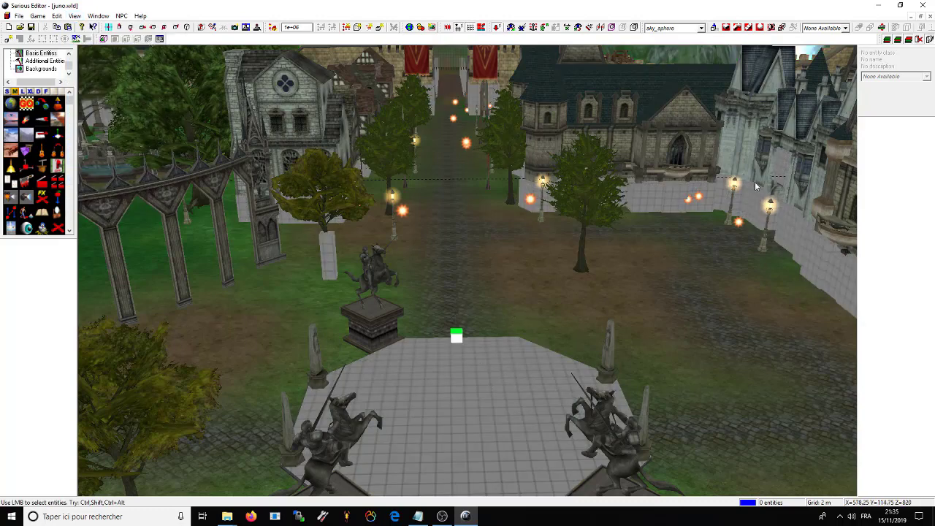
pyautogui.click(668, 204)
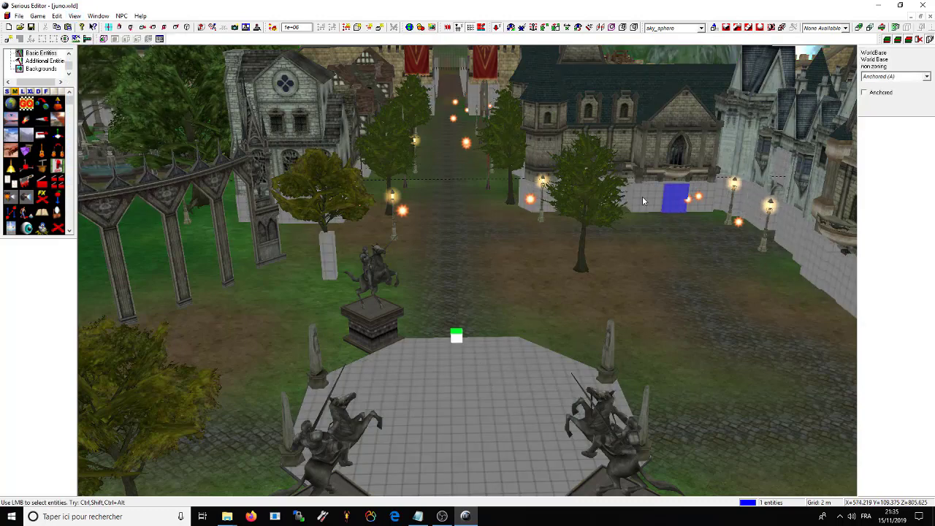
pyautogui.click(520, 207)
pyautogui.click(529, 191)
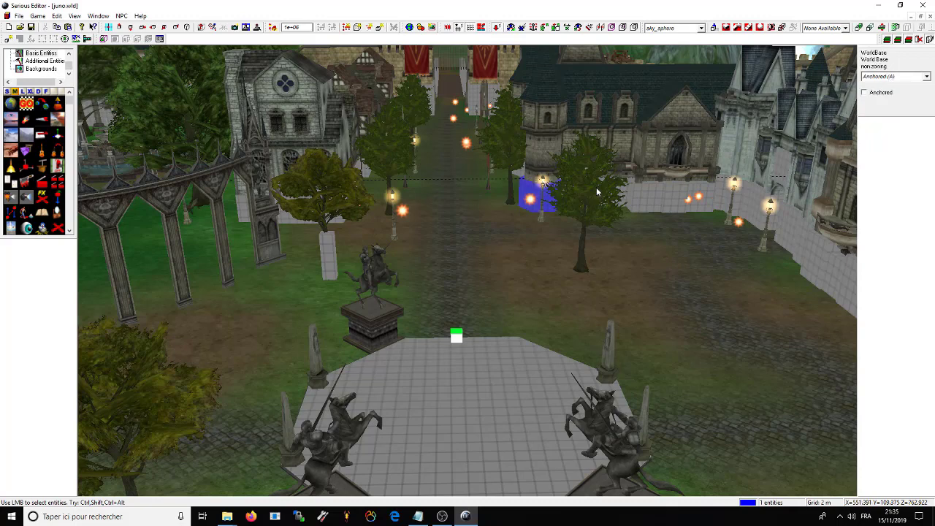
pyautogui.click(669, 194)
pyautogui.click(700, 189)
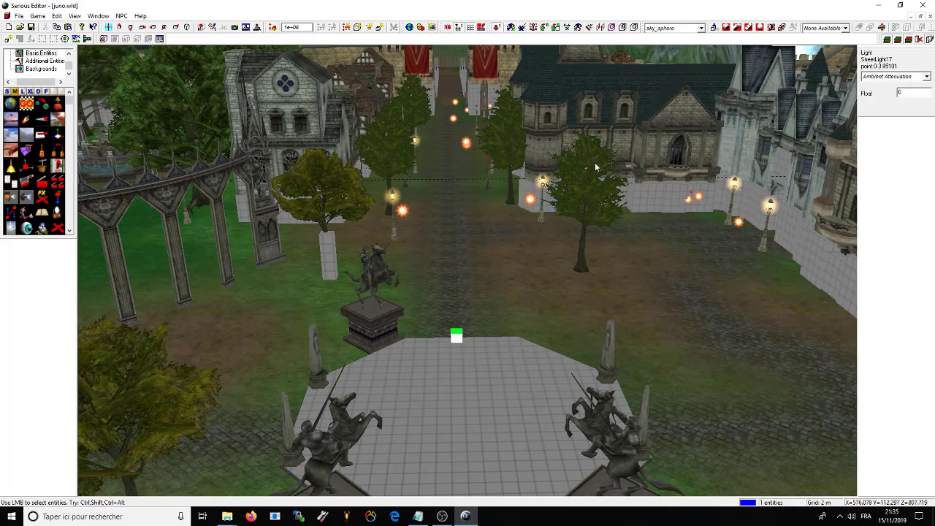
# Step: Toggle invisible geometry off and back on, then select the octagonal plaza floor
pyautogui.click(74, 15)
pyautogui.click(118, 201)
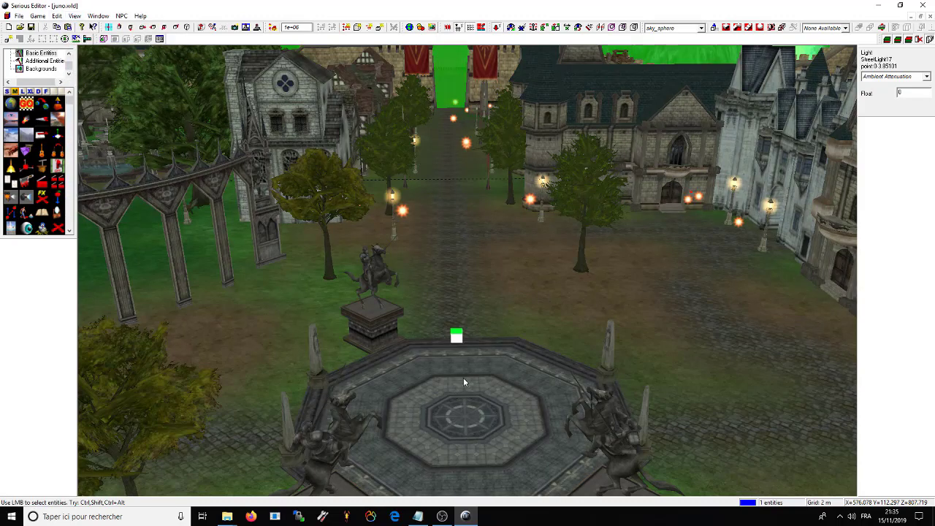
pyautogui.click(74, 15)
pyautogui.click(119, 203)
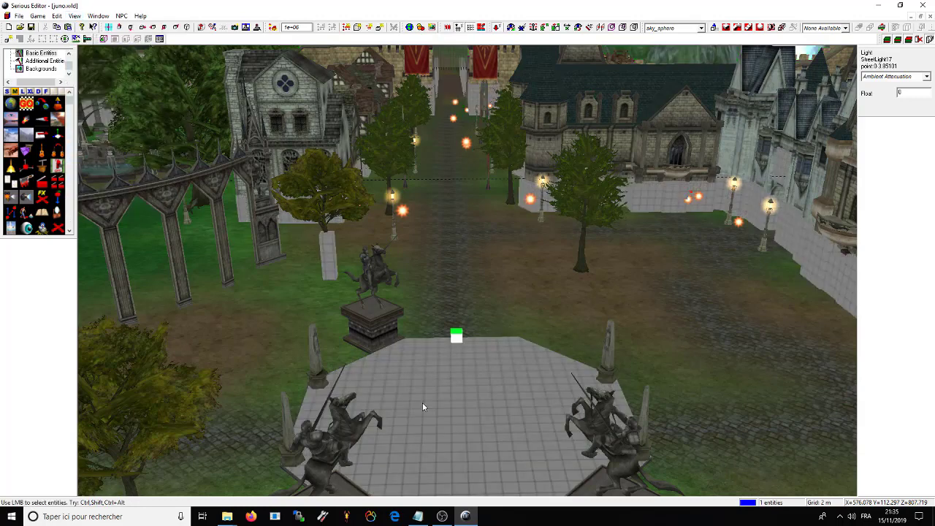
pyautogui.click(494, 392)
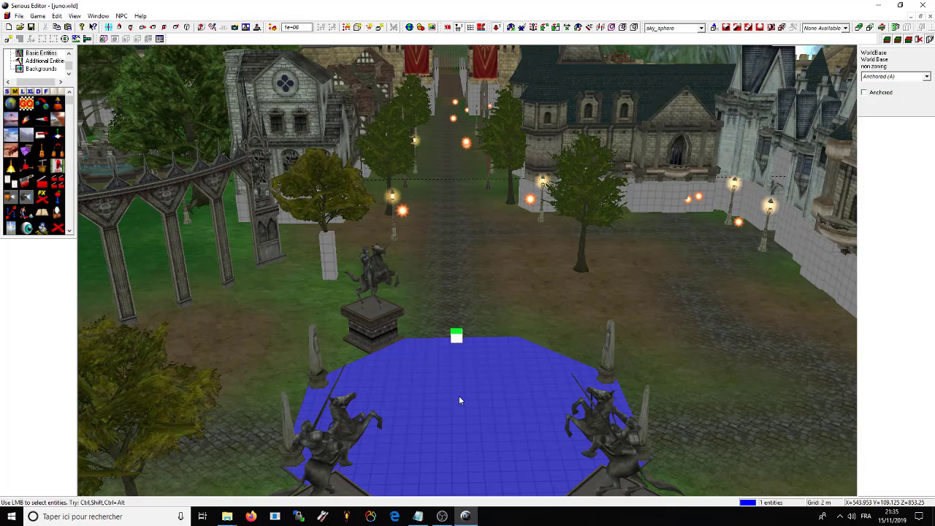
pyautogui.click(472, 406)
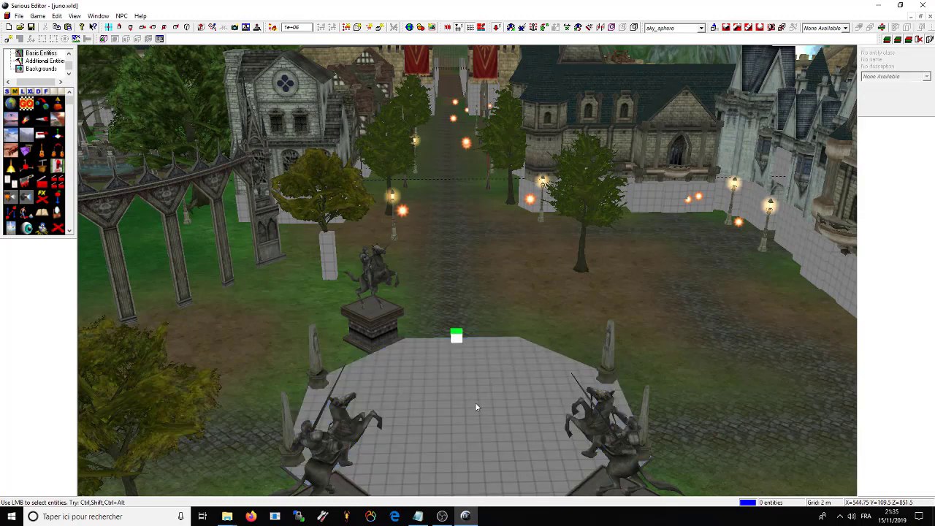
pyautogui.click(475, 403)
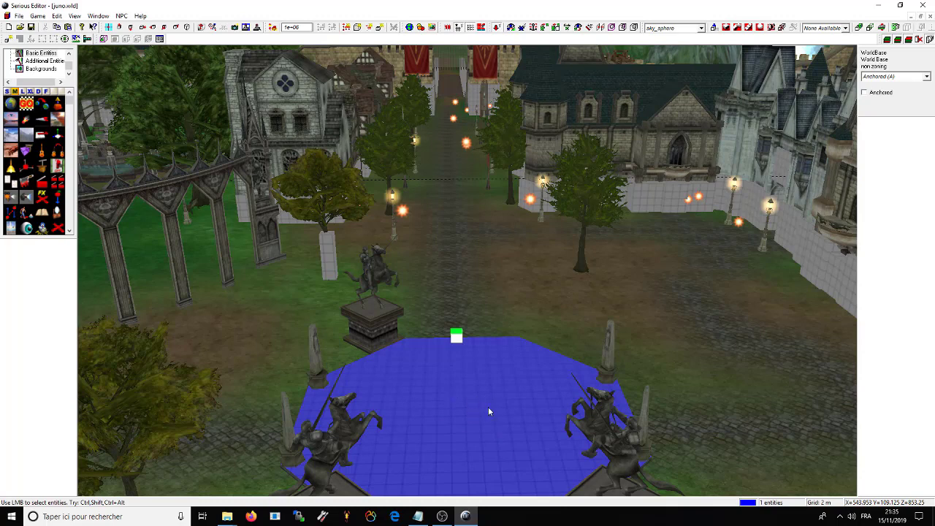
pyautogui.press('space')
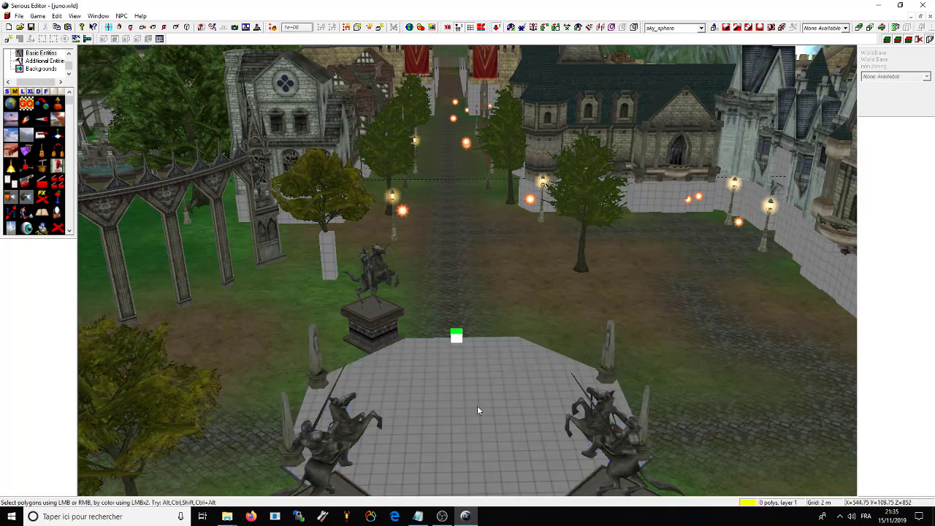
pyautogui.doubleClick(474, 400)
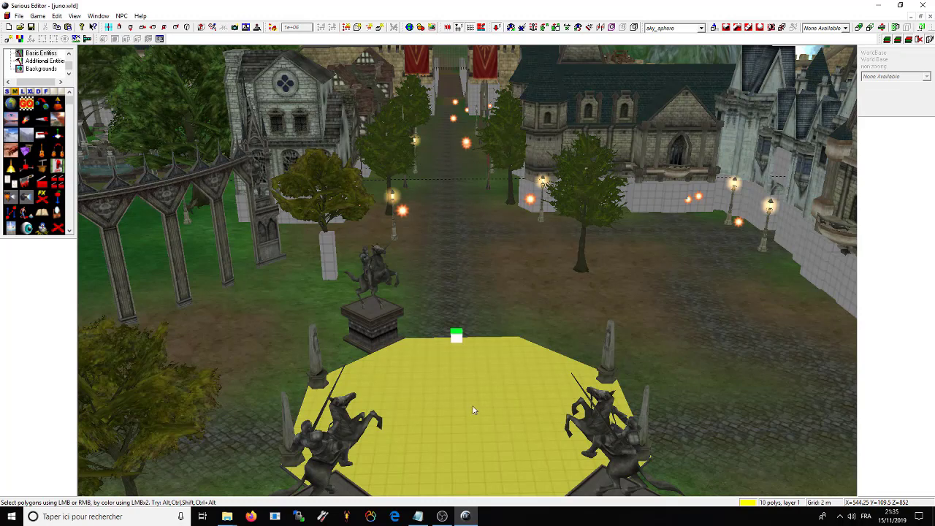
pyautogui.press('q')
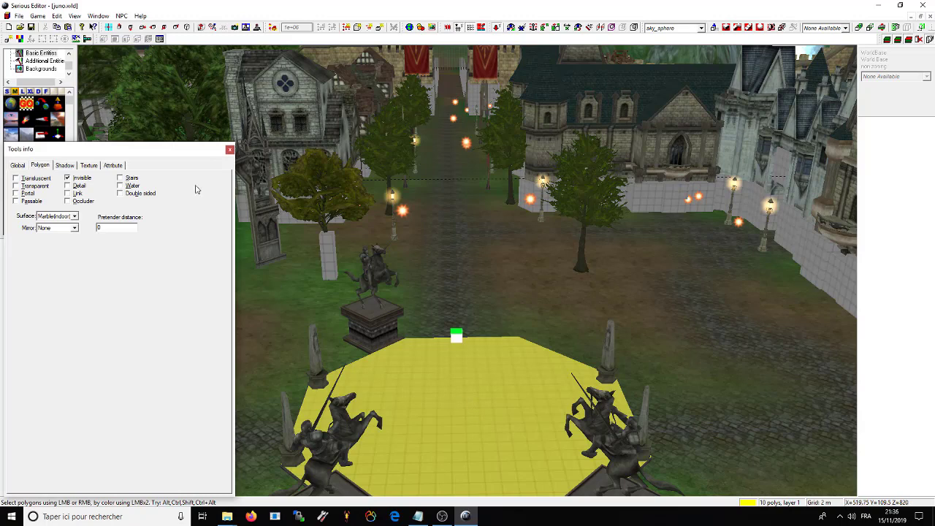
pyautogui.moveTo(156, 152); pyautogui.dragTo(807, 150)
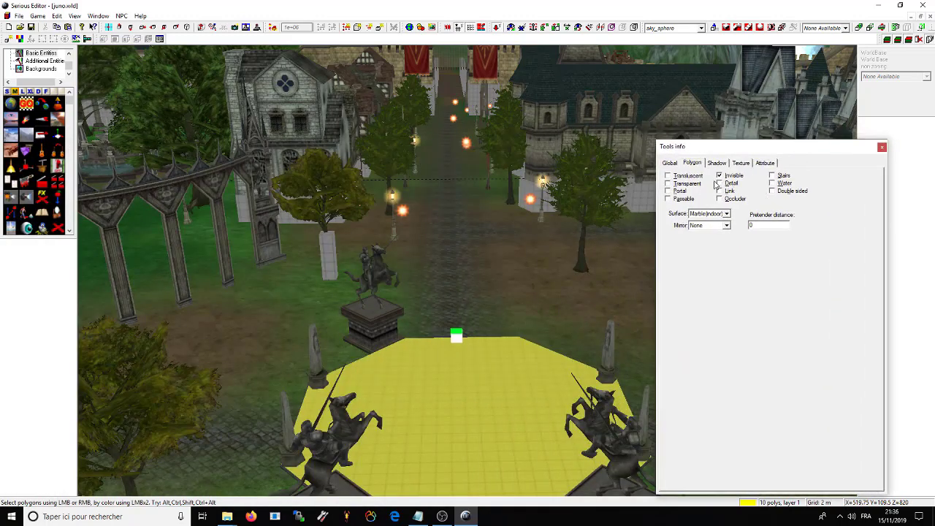
pyautogui.moveTo(724, 147); pyautogui.dragTo(745, 130)
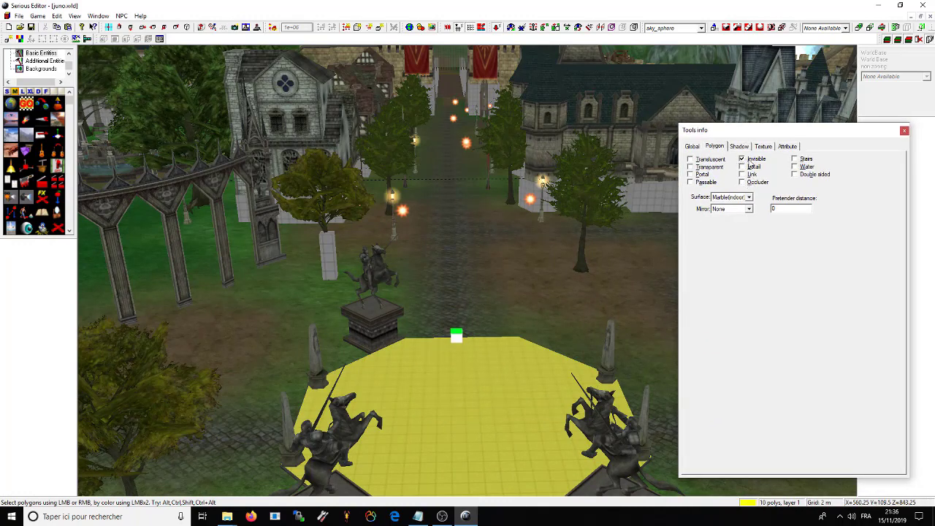
pyautogui.click(741, 160)
pyautogui.click(741, 160)
pyautogui.click(760, 146)
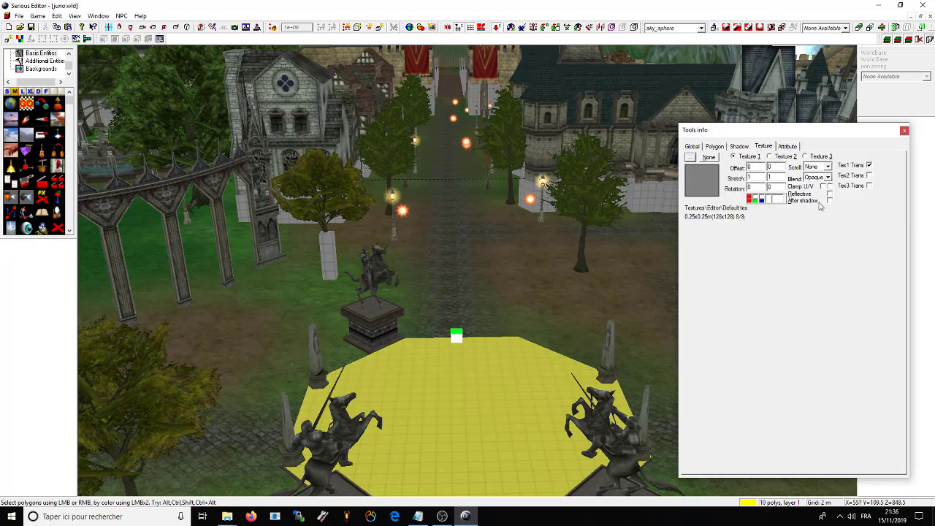
pyautogui.click(789, 147)
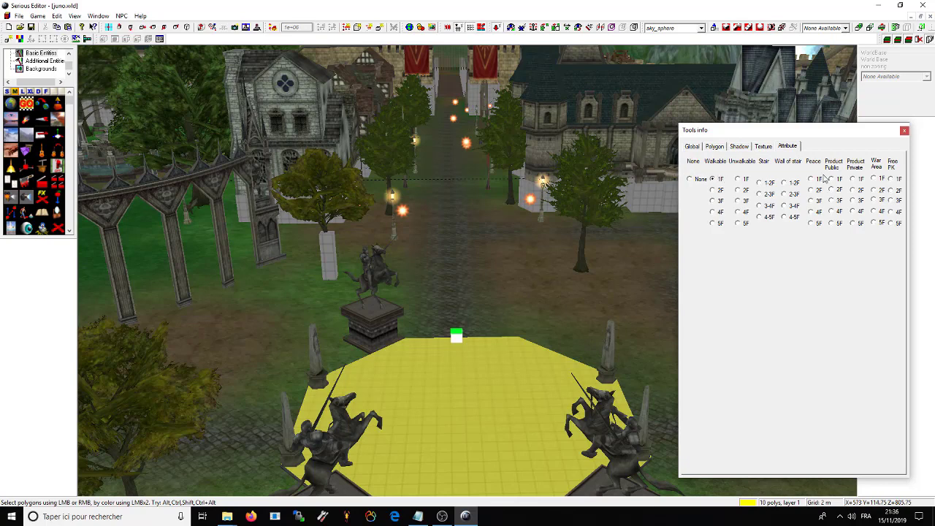
pyautogui.moveTo(779, 131); pyautogui.dragTo(749, 132)
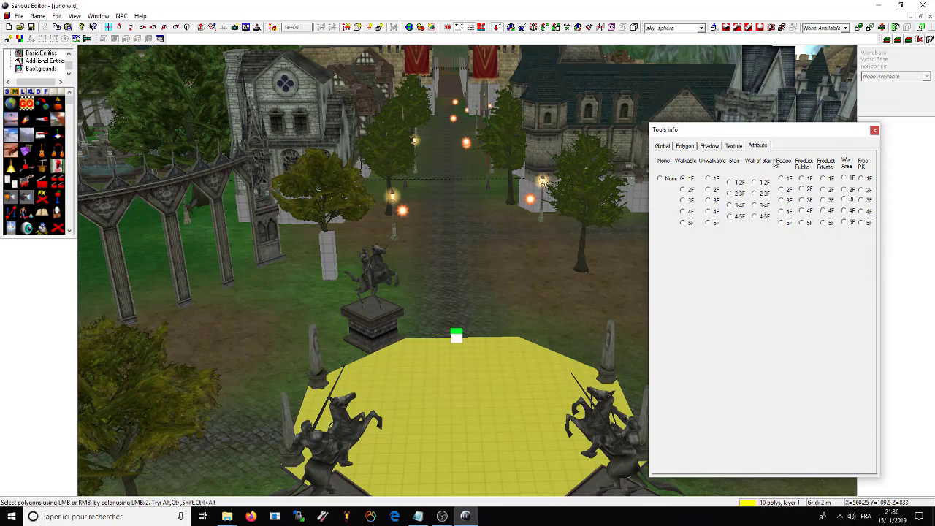
pyautogui.click(733, 146)
pyautogui.click(706, 146)
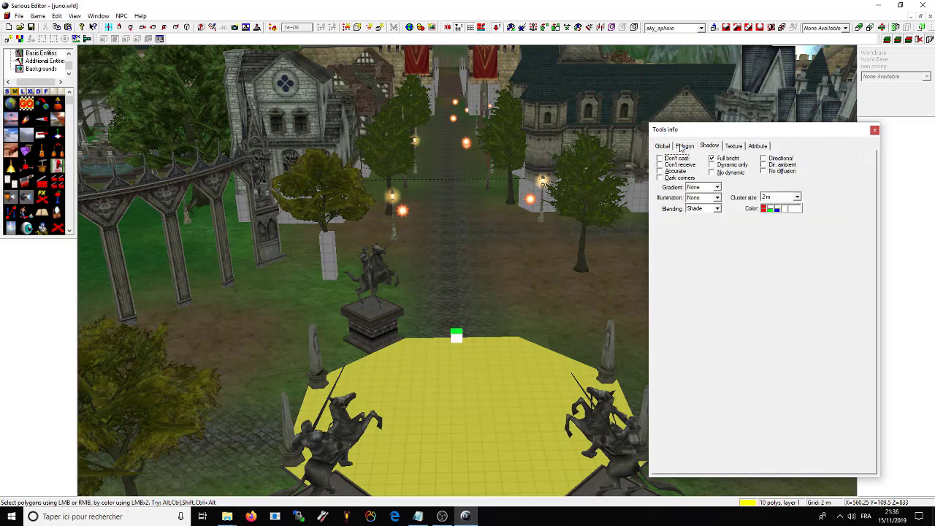
pyautogui.click(682, 148)
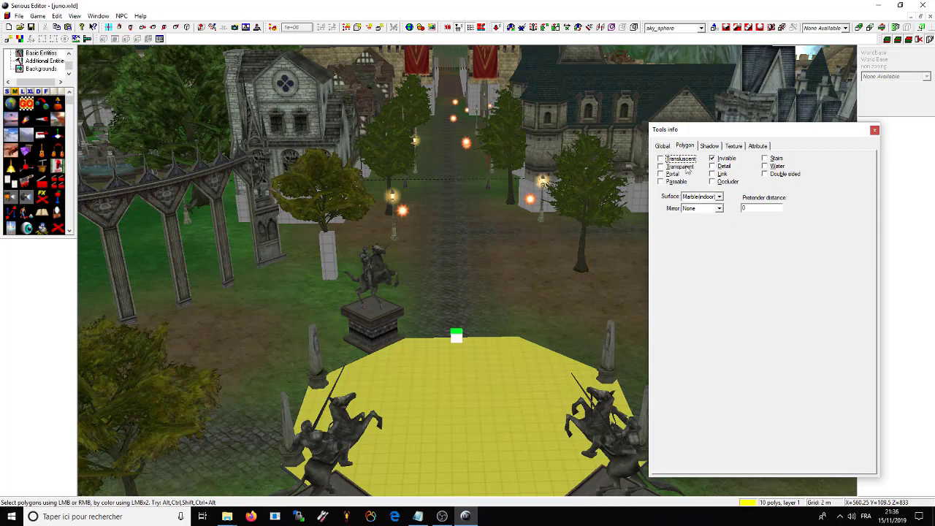
pyautogui.click(663, 146)
pyautogui.click(874, 130)
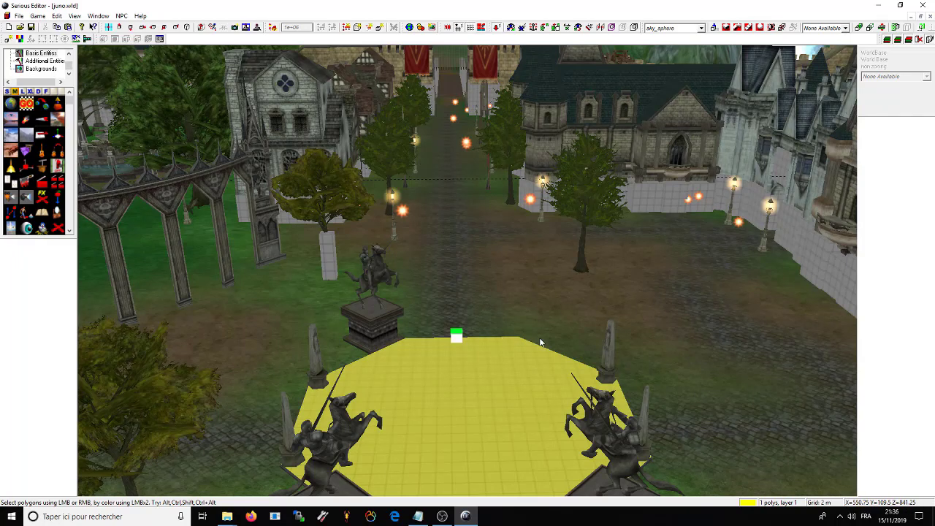
pyautogui.press('s')
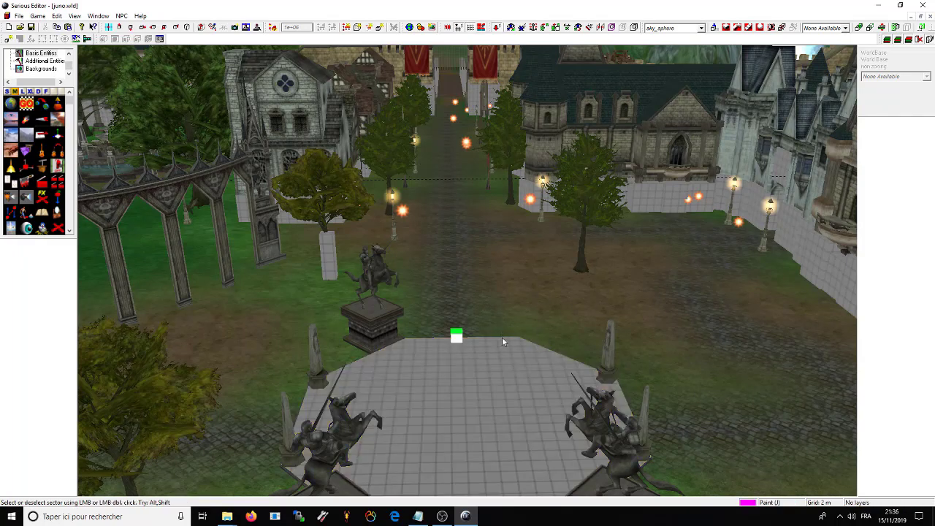
# Step: Switch to entity selection mode and select the horse-rider statue
pyautogui.click(492, 319)
pyautogui.press('e')
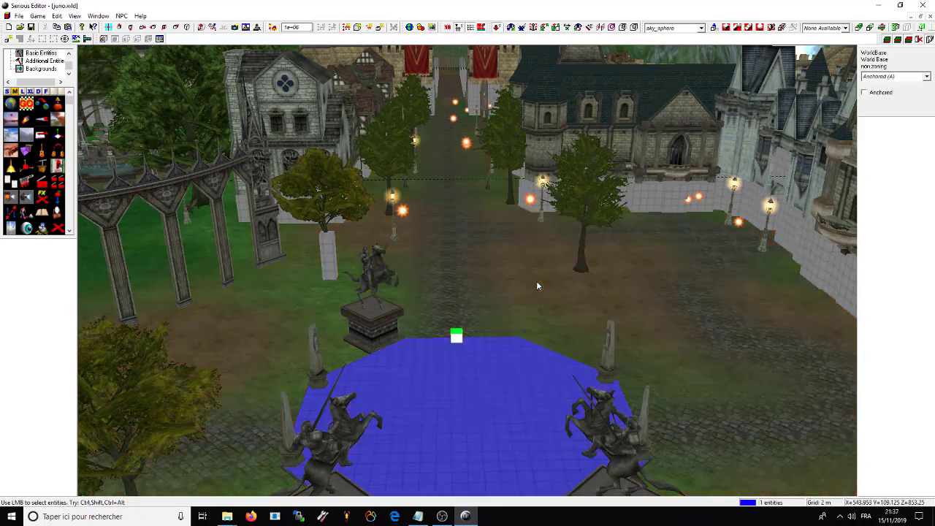
pyautogui.click(440, 319)
pyautogui.moveTo(472, 298); pyautogui.dragTo(614, 198)
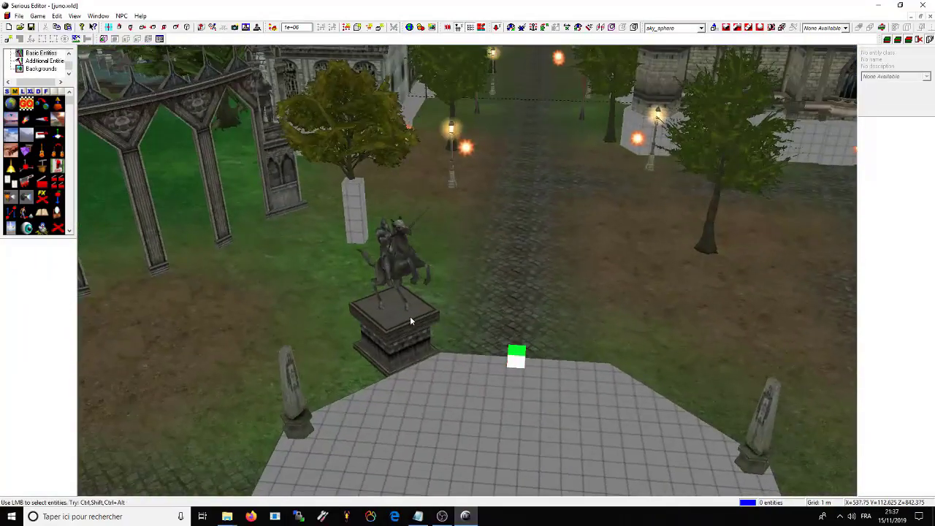
pyautogui.click(380, 296)
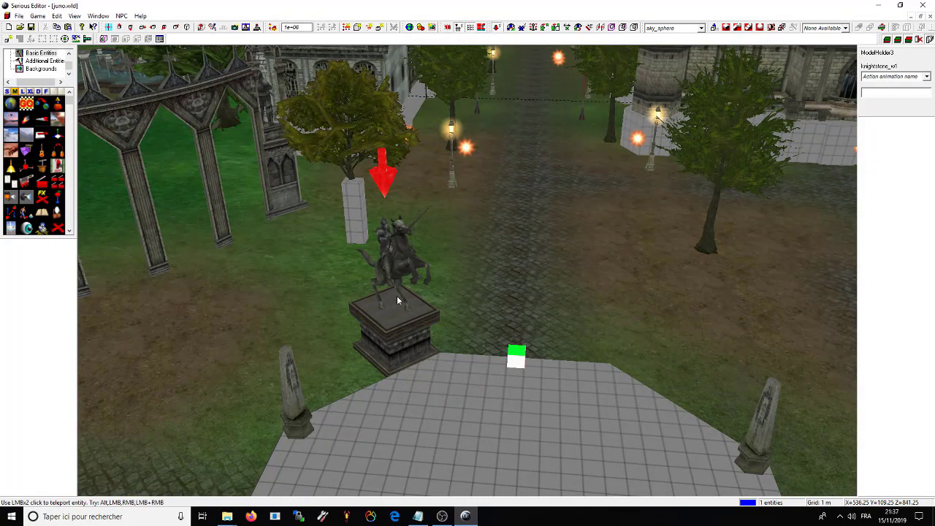
# Step: Move and rotate the statue to check it, then delete it with its pedestal
pyautogui.keyDown('ctrl'); pyautogui.moveTo(397, 294); pyautogui.dragTo(476, 243); pyautogui.keyUp('ctrl')
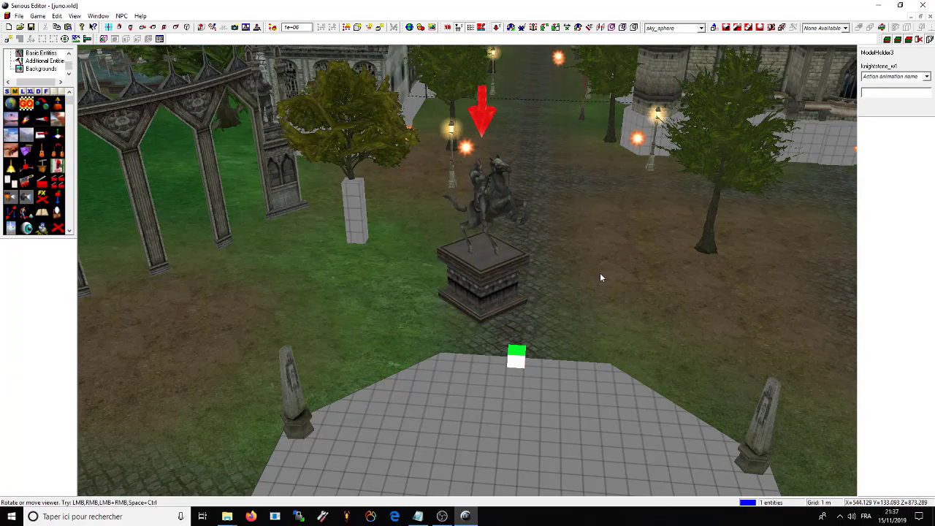
pyautogui.moveTo(600, 273); pyautogui.dragTo(512, 294, button='right')
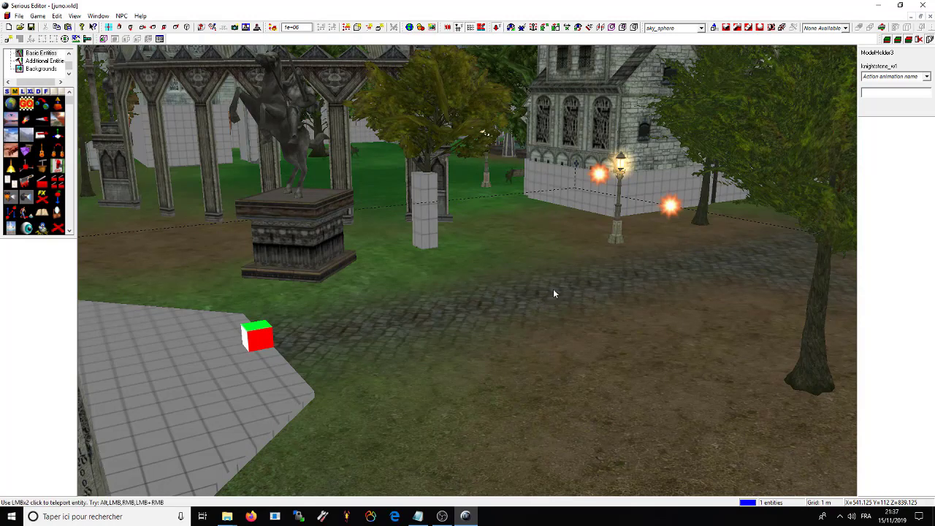
pyautogui.doubleClick(553, 293)
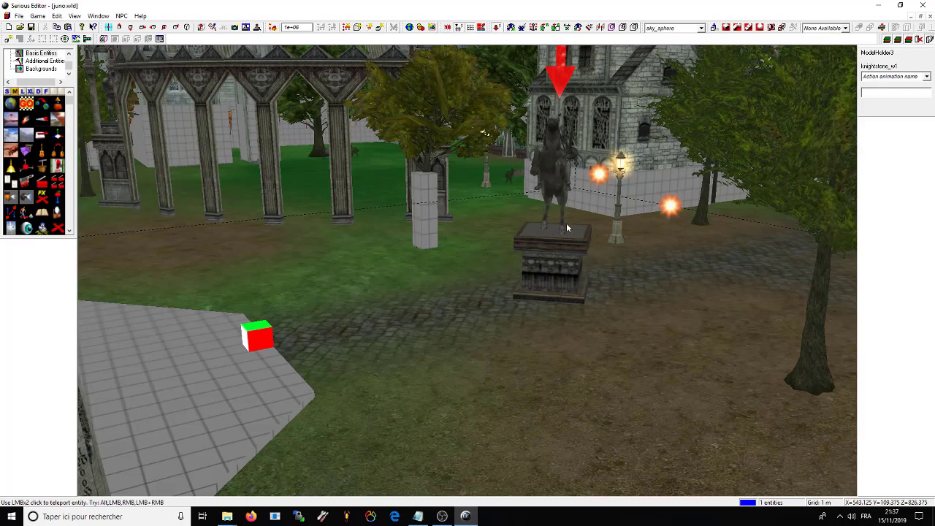
pyautogui.keyDown('ctrl'); pyautogui.moveTo(548, 192); pyautogui.dragTo(554, 167, button='right'); pyautogui.keyUp('ctrl')
pyautogui.keyDown('ctrl'); pyautogui.moveTo(524, 267); pyautogui.dragTo(462, 213, button='right'); pyautogui.keyUp('ctrl')
pyautogui.keyDown('ctrl'); pyautogui.moveTo(461, 208); pyautogui.dragTo(510, 198); pyautogui.keyUp('ctrl')
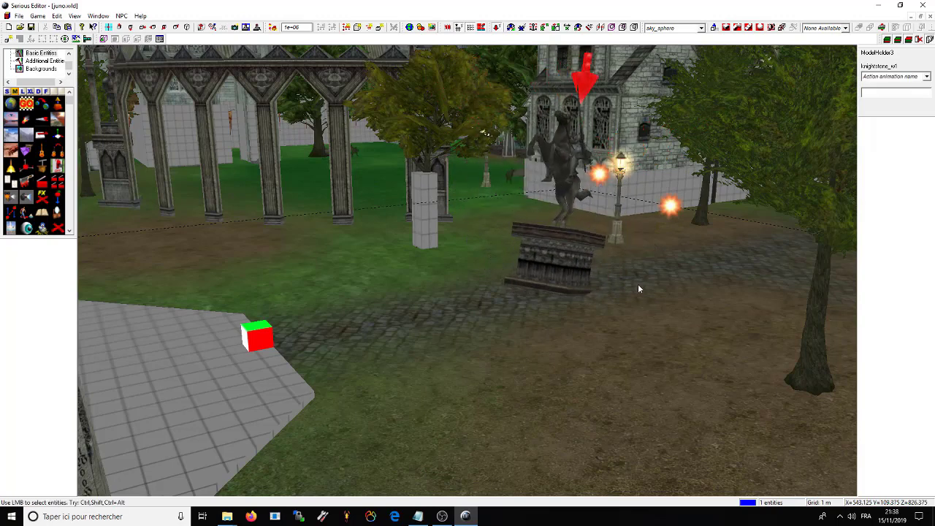
pyautogui.press('Delete')
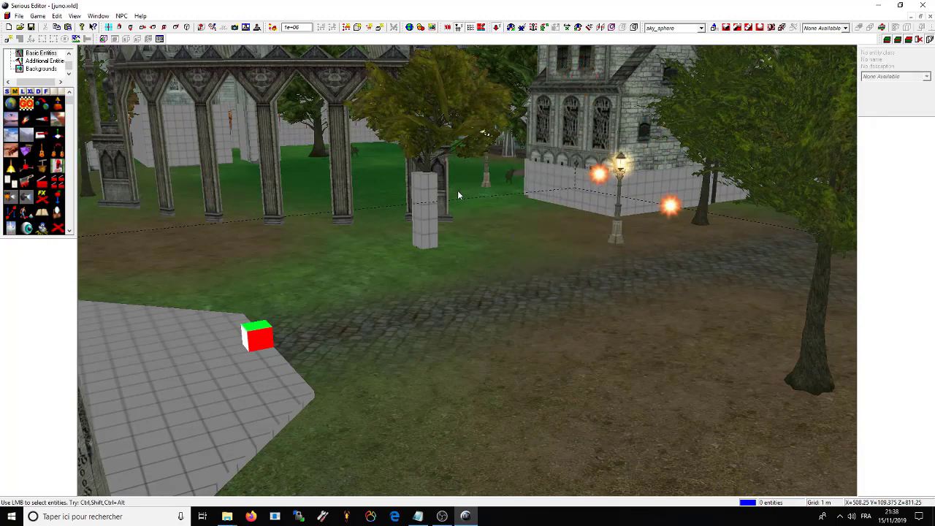
# Step: Enter sector mode, set the terrain edit mode to Texture, and open the Tools info panel
pyautogui.moveTo(457, 189); pyautogui.dragTo(534, 255)
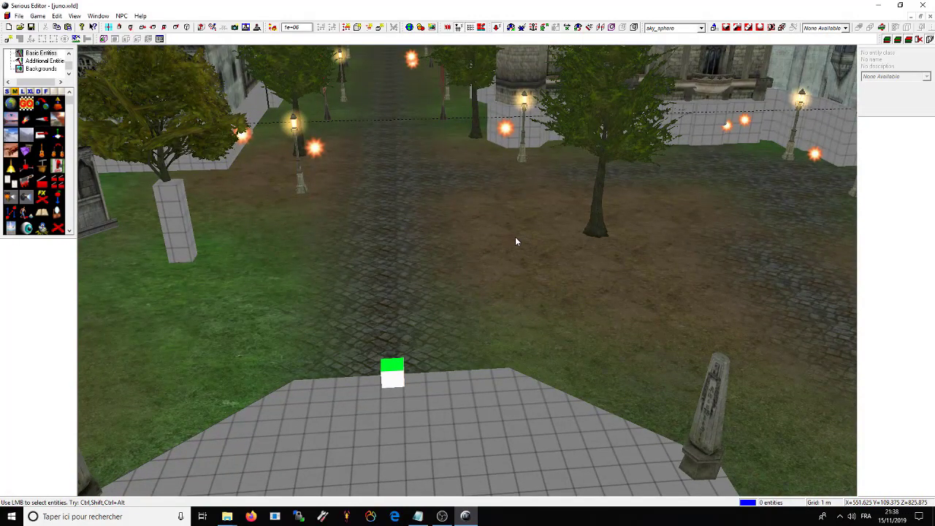
pyautogui.press('s')
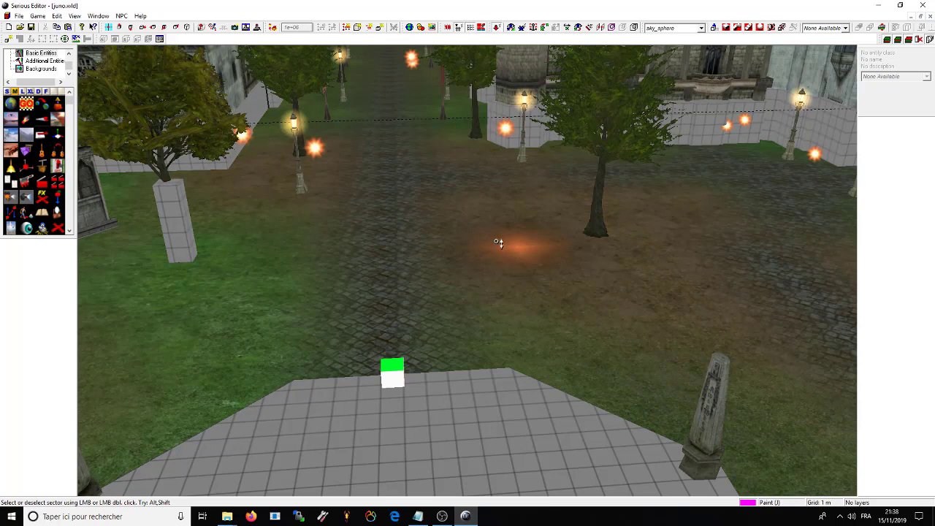
pyautogui.rightClick(498, 242)
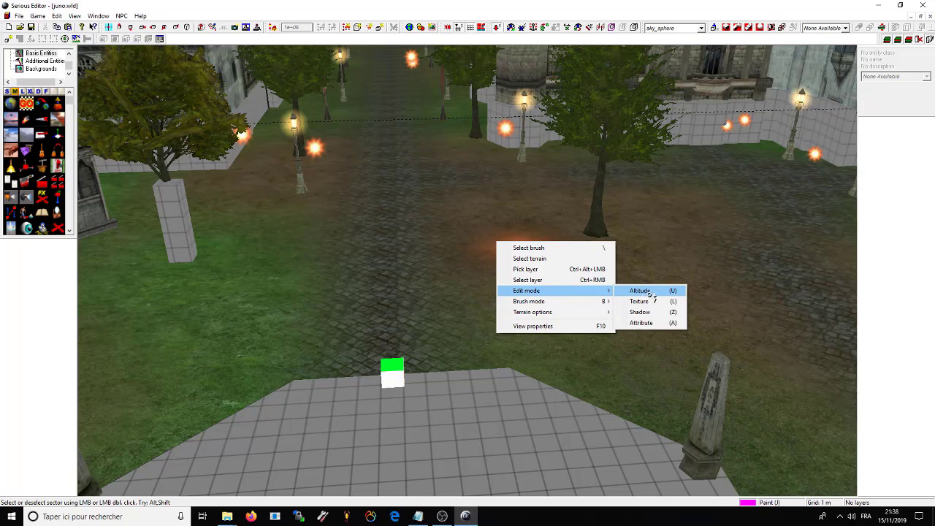
pyautogui.click(640, 301)
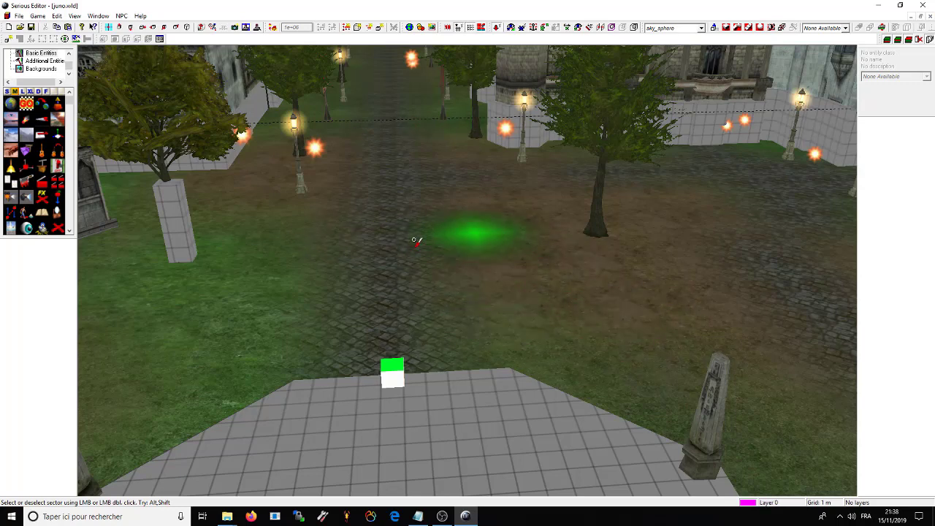
pyautogui.hotkey('ctrl', 'i')
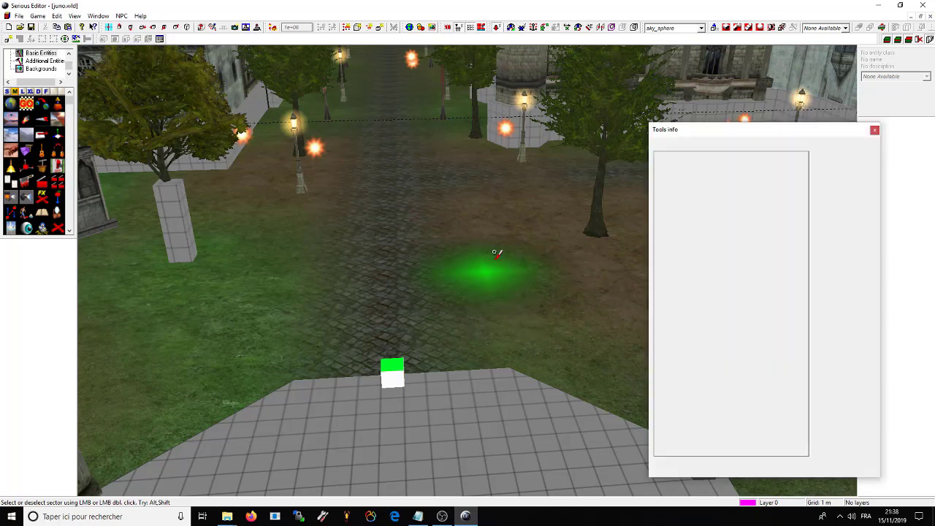
# Step: Paint grass texture over the plaza's dirt ground
pyautogui.moveTo(788, 135); pyautogui.dragTo(796, 114)
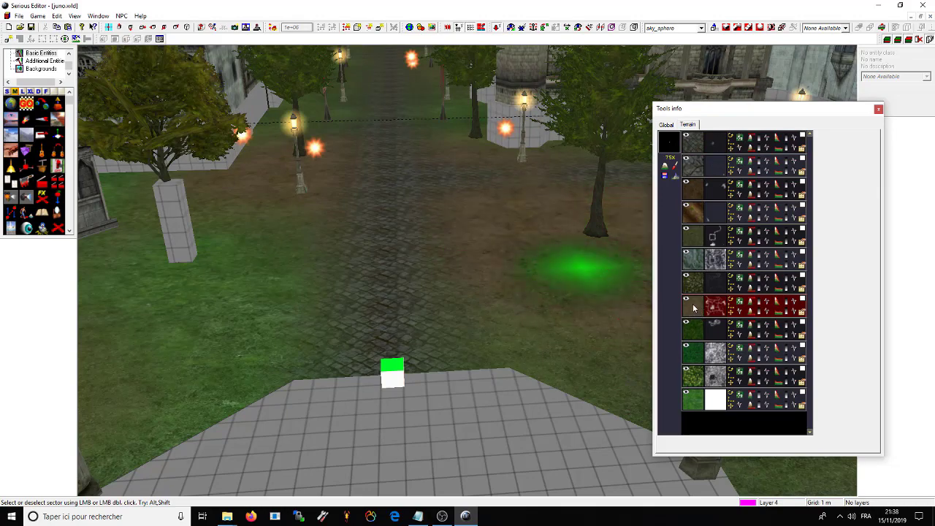
pyautogui.moveTo(565, 220); pyautogui.dragTo(529, 347)
pyautogui.moveTo(411, 284)
pyautogui.mouseDown()
pyautogui.moveTo(411, 250)
pyautogui.moveTo(519, 275)
pyautogui.mouseUp()
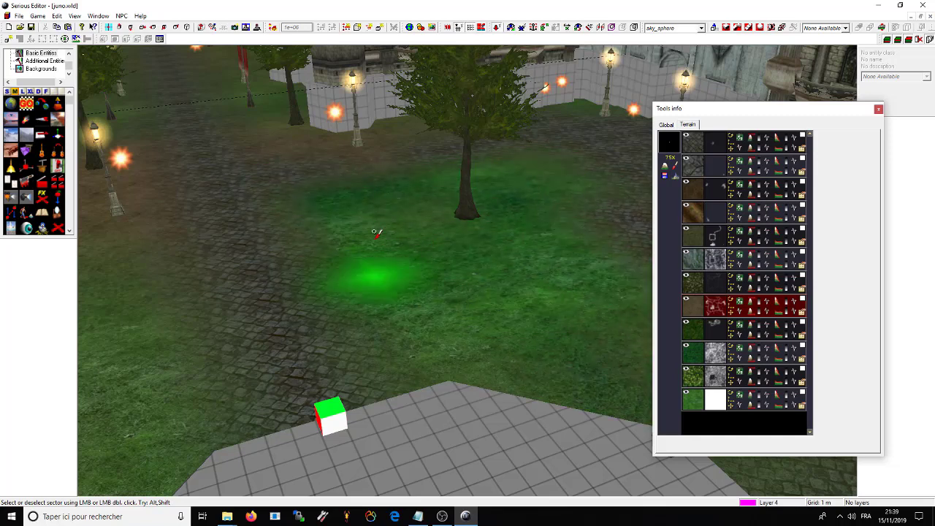
# Step: Survey the repainted park ground, then close the terrain Tools info panel
pyautogui.moveTo(369, 250); pyautogui.dragTo(544, 314)
pyautogui.moveTo(435, 273); pyautogui.dragTo(521, 305)
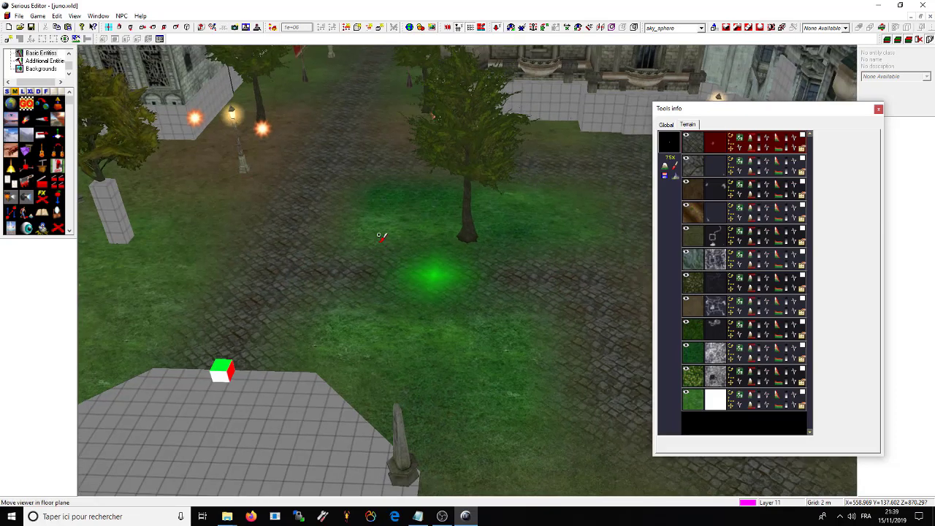
pyautogui.moveTo(395, 265)
pyautogui.mouseDown()
pyautogui.moveTo(314, 263)
pyautogui.moveTo(412, 268)
pyautogui.mouseUp()
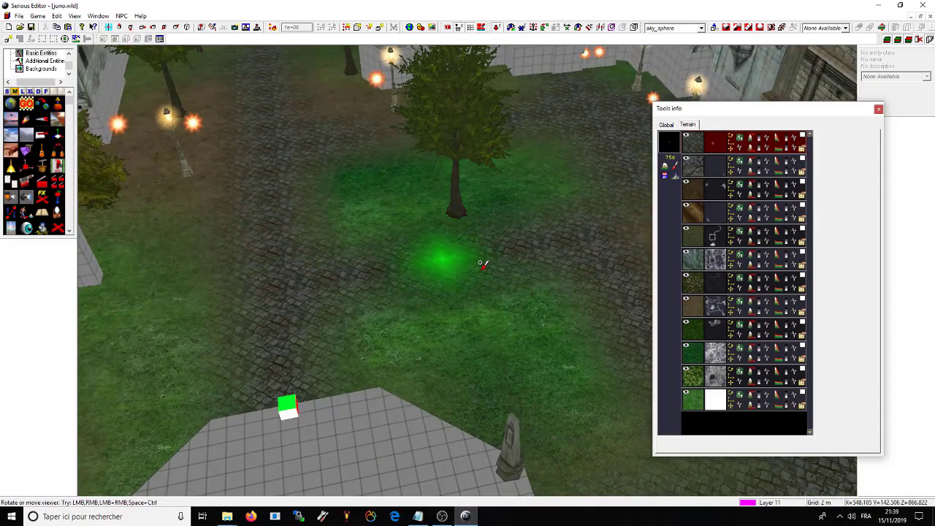
pyautogui.moveTo(484, 263); pyautogui.dragTo(852, 147)
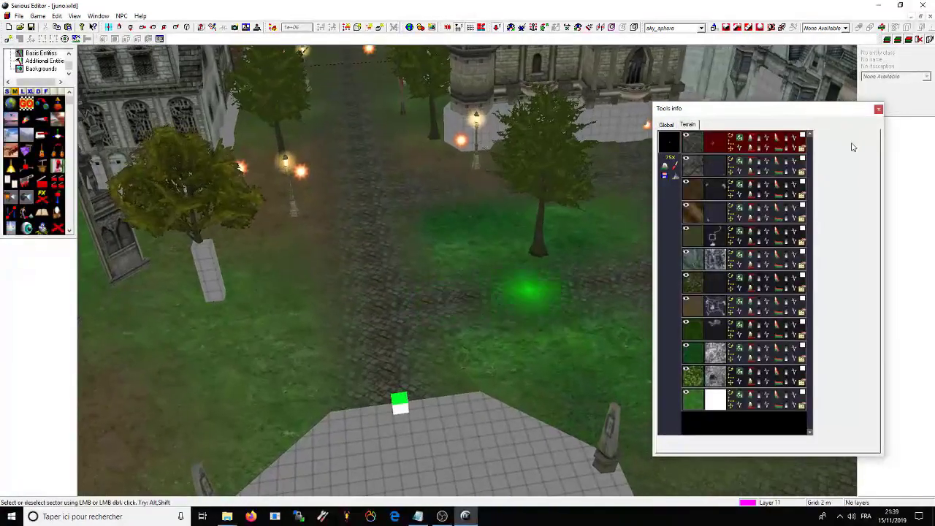
pyautogui.click(877, 109)
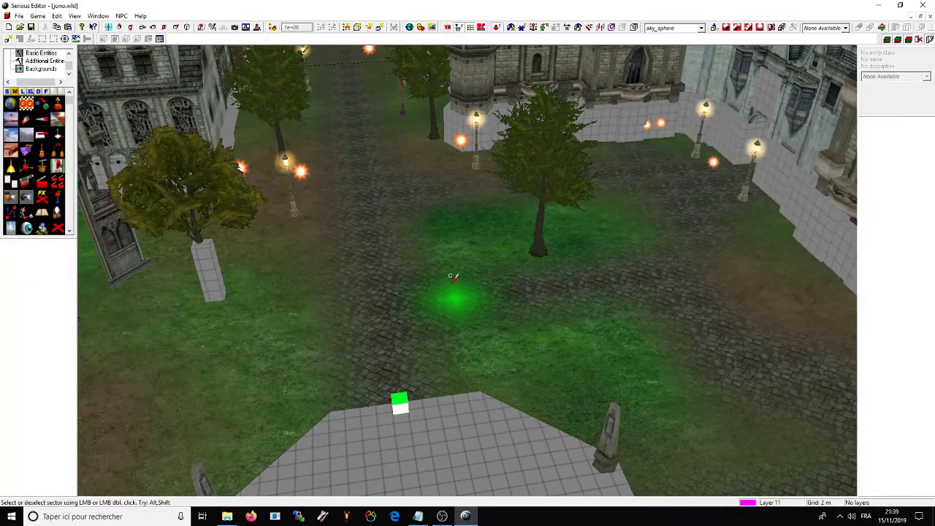
# Step: Switch to sector editing, set Edit mode to Altitude, and raise a dome near the rock
pyautogui.moveTo(460, 260)
pyautogui.mouseDown()
pyautogui.moveTo(569, 267)
pyautogui.moveTo(344, 298)
pyautogui.moveTo(592, 311)
pyautogui.moveTo(438, 182)
pyautogui.moveTo(472, 340)
pyautogui.moveTo(461, 329)
pyautogui.moveTo(503, 340)
pyautogui.moveTo(526, 272)
pyautogui.moveTo(525, 294)
pyautogui.moveTo(521, 286)
pyautogui.moveTo(409, 278)
pyautogui.moveTo(570, 315)
pyautogui.moveTo(495, 312)
pyautogui.moveTo(541, 276)
pyautogui.moveTo(475, 322)
pyautogui.moveTo(431, 331)
pyautogui.moveTo(469, 233)
pyautogui.moveTo(664, 182)
pyautogui.moveTo(532, 261)
pyautogui.moveTo(579, 294)
pyautogui.moveTo(450, 307)
pyautogui.moveTo(326, 355)
pyautogui.moveTo(589, 250)
pyautogui.moveTo(417, 392)
pyautogui.moveTo(369, 287)
pyautogui.moveTo(399, 238)
pyautogui.moveTo(657, 336)
pyautogui.moveTo(707, 277)
pyautogui.moveTo(532, 232)
pyautogui.moveTo(488, 376)
pyautogui.moveTo(438, 250)
pyautogui.moveTo(455, 292)
pyautogui.moveTo(431, 276)
pyautogui.moveTo(528, 309)
pyautogui.moveTo(467, 465)
pyautogui.moveTo(528, 278)
pyautogui.moveTo(541, 368)
pyautogui.moveTo(496, 255)
pyautogui.mouseUp()
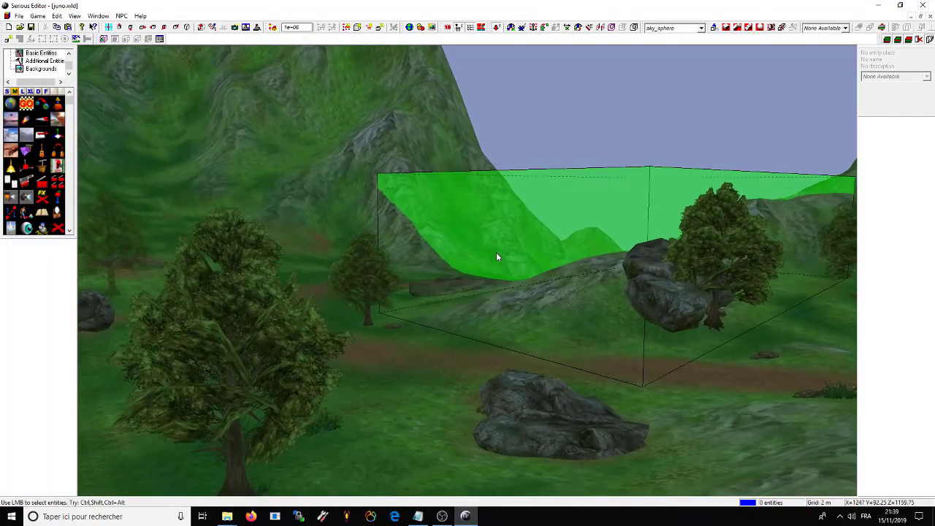
pyautogui.press('s')
pyautogui.rightClick(516, 334)
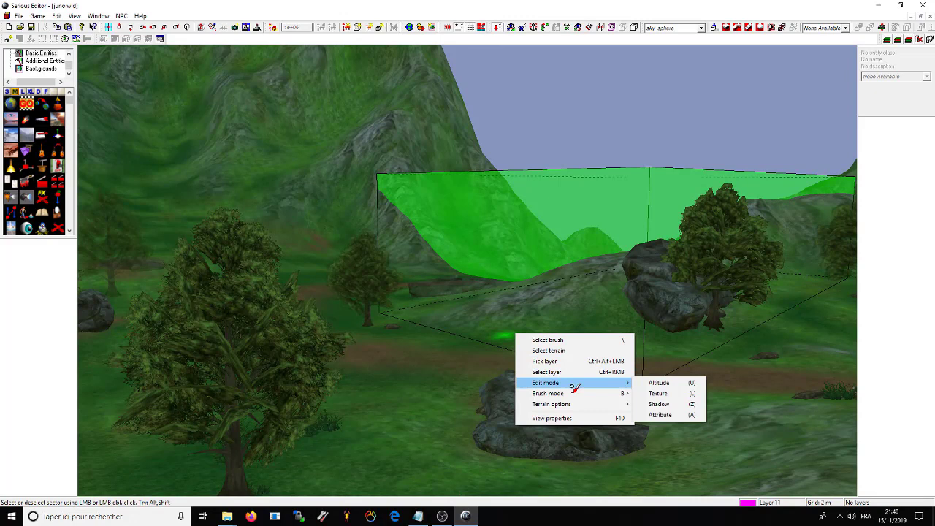
pyautogui.click(666, 384)
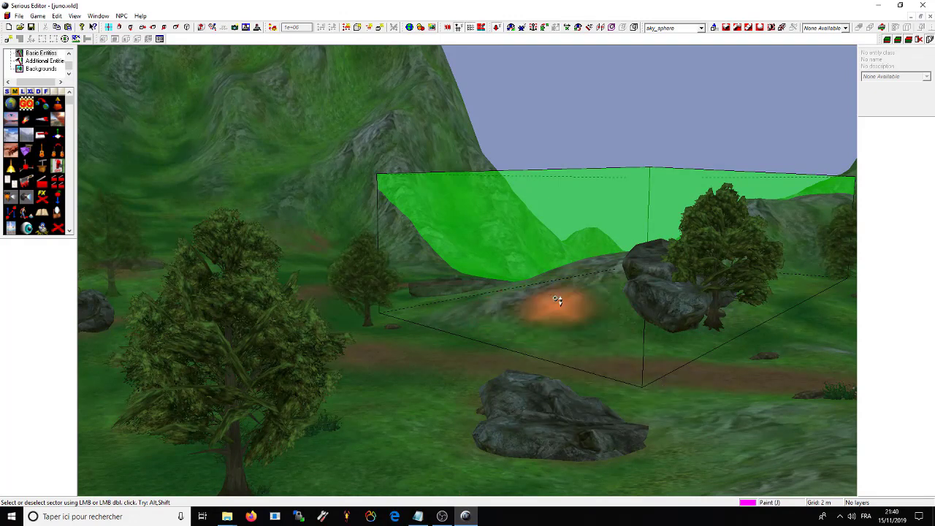
pyautogui.moveTo(547, 304)
pyautogui.mouseDown()
pyautogui.moveTo(547, 261)
pyautogui.moveTo(497, 258)
pyautogui.moveTo(492, 268)
pyautogui.moveTo(539, 260)
pyautogui.moveTo(576, 268)
pyautogui.moveTo(602, 251)
pyautogui.moveTo(598, 260)
pyautogui.moveTo(524, 261)
pyautogui.moveTo(561, 256)
pyautogui.moveTo(537, 259)
pyautogui.moveTo(549, 256)
pyautogui.moveTo(546, 266)
pyautogui.moveTo(540, 246)
pyautogui.moveTo(547, 270)
pyautogui.moveTo(550, 243)
pyautogui.moveTo(555, 251)
pyautogui.moveTo(561, 308)
pyautogui.moveTo(490, 318)
pyautogui.mouseUp()
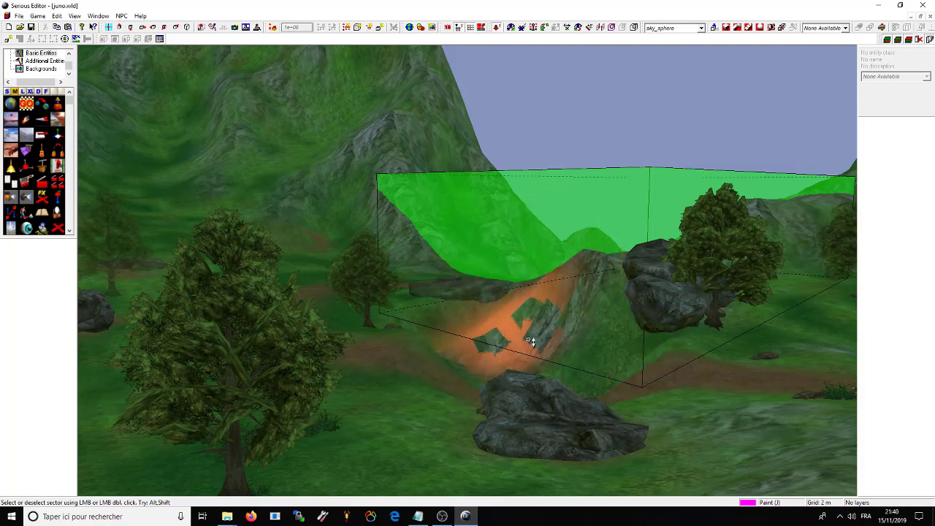
pyautogui.moveTo(650, 355)
pyautogui.mouseDown()
pyautogui.moveTo(451, 262)
pyautogui.moveTo(438, 224)
pyautogui.moveTo(472, 246)
pyautogui.moveTo(393, 274)
pyautogui.moveTo(609, 265)
pyautogui.moveTo(567, 238)
pyautogui.moveTo(528, 248)
pyautogui.moveTo(445, 224)
pyautogui.moveTo(426, 209)
pyautogui.moveTo(440, 204)
pyautogui.moveTo(444, 218)
pyautogui.mouseUp()
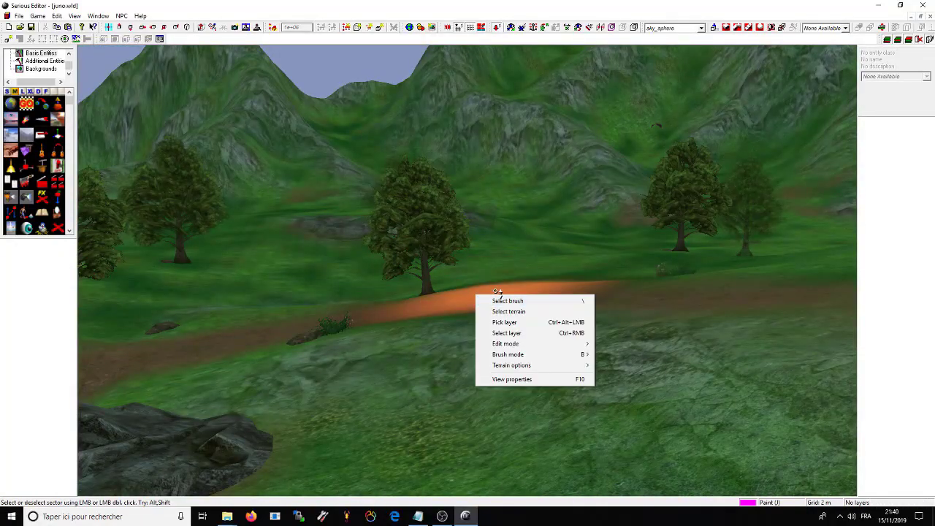
# Step: Switch the brush to Smooth, then Flatten, and flatten a large stretch beside the path
pyautogui.moveTo(577, 356)
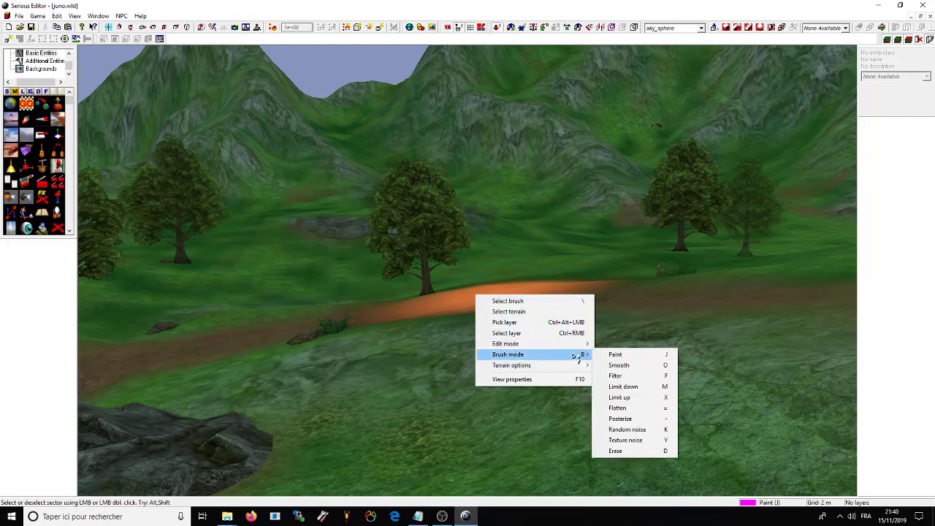
pyautogui.click(620, 365)
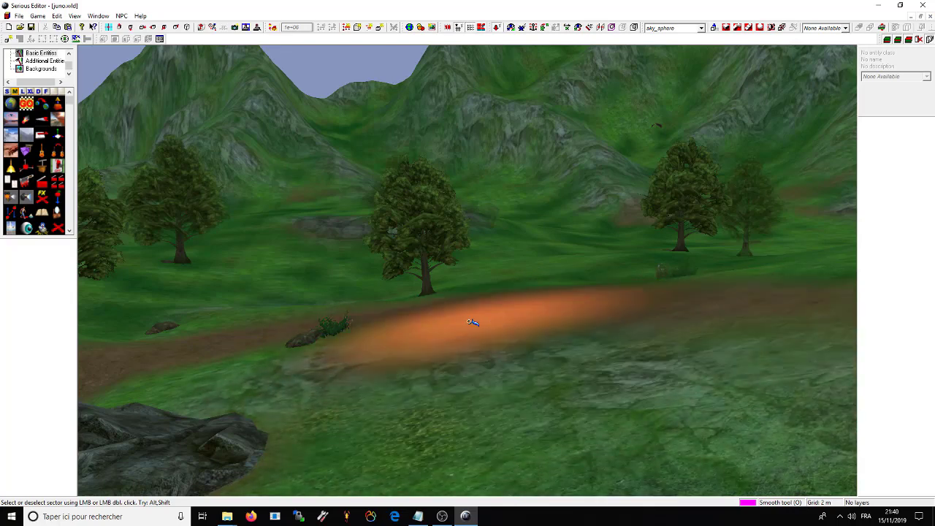
pyautogui.rightClick(472, 293)
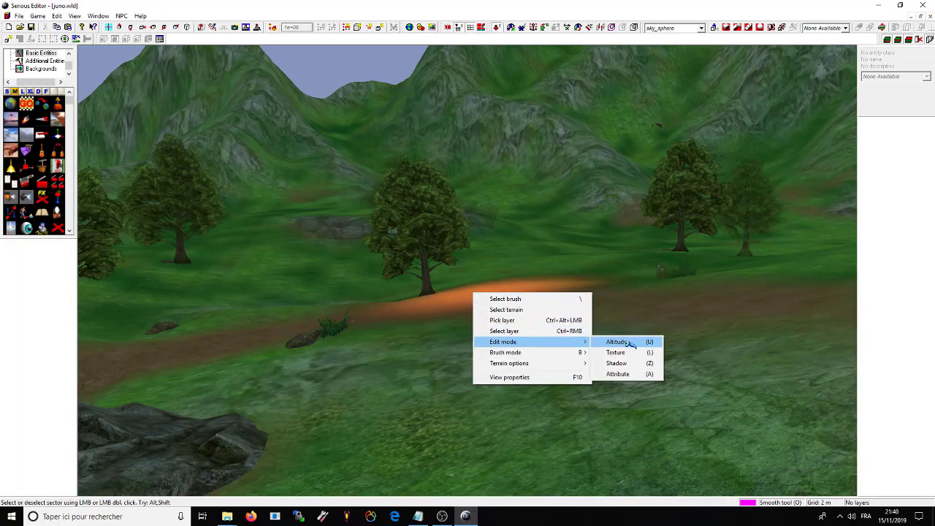
pyautogui.moveTo(566, 354)
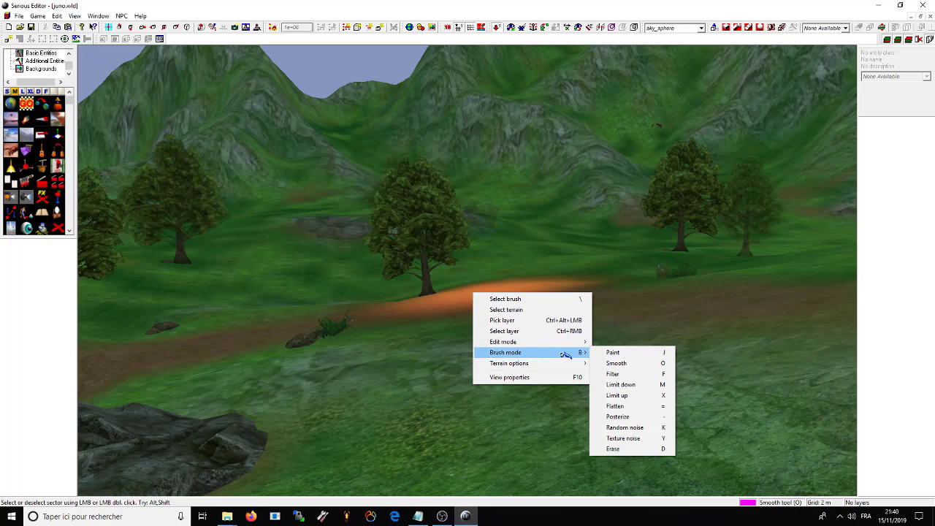
pyautogui.click(629, 406)
pyautogui.click(511, 338)
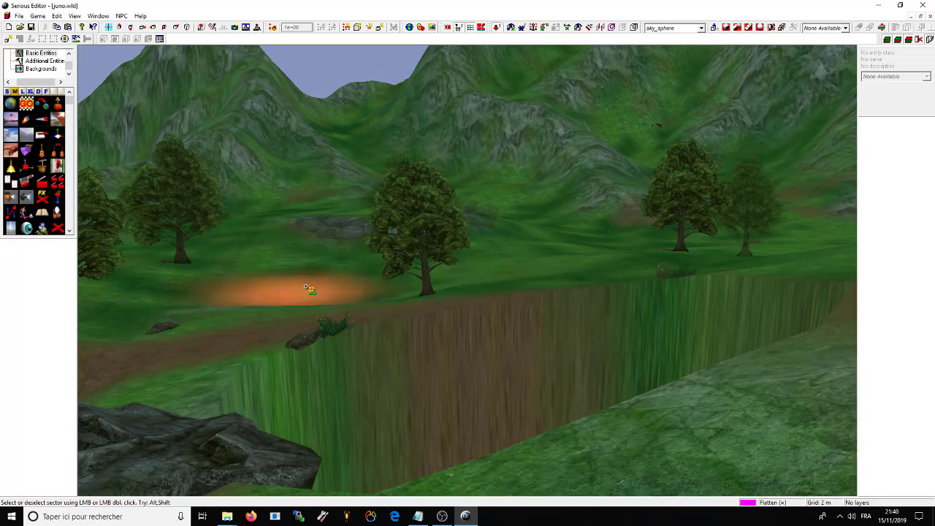
# Step: Set the brush back to Paint and raise a mound near the tree
pyautogui.rightClick(307, 288)
pyautogui.moveTo(413, 347)
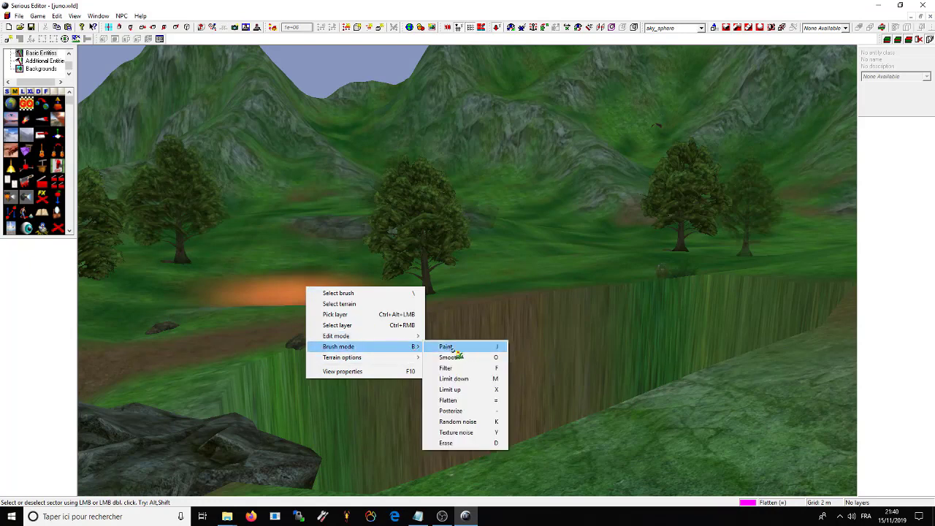
pyautogui.click(471, 348)
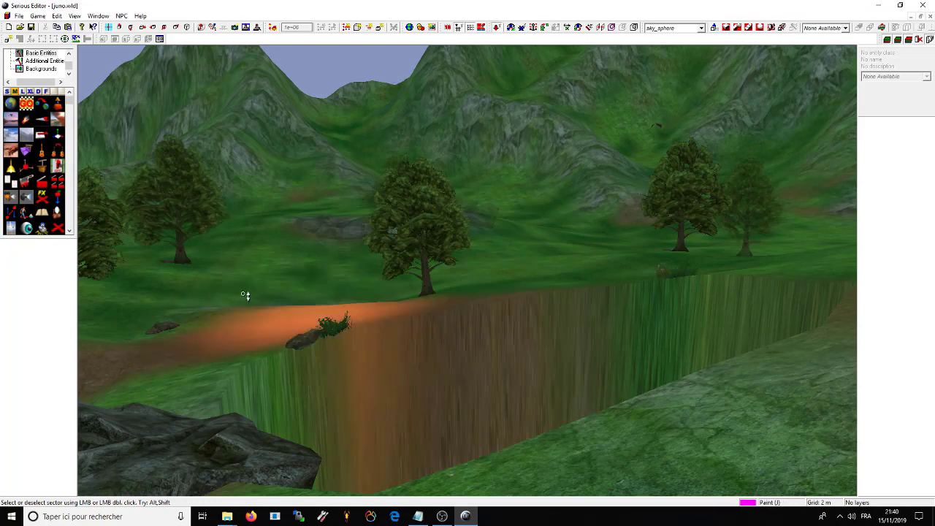
pyautogui.moveTo(244, 293); pyautogui.dragTo(316, 280)
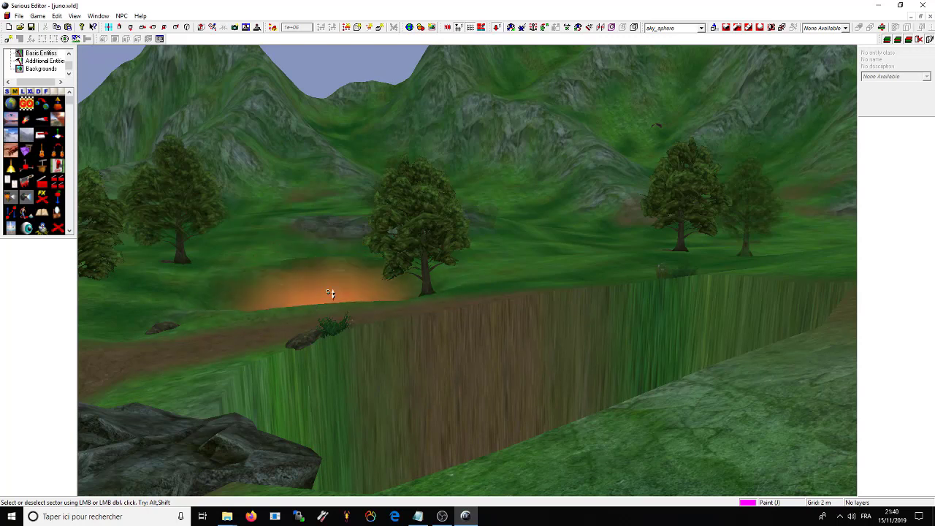
# Step: Set the terrain brush mode to Posterize and turn the view across the meadow
pyautogui.rightClick(465, 285)
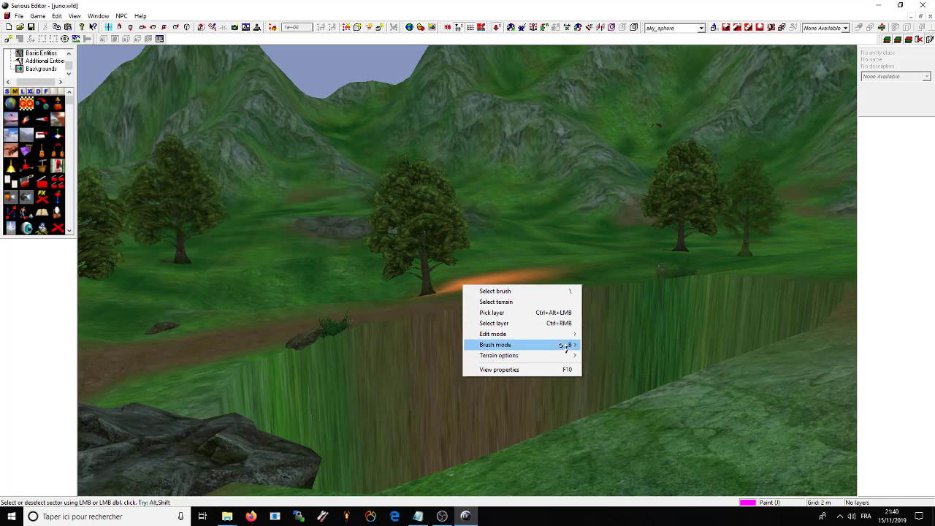
pyautogui.moveTo(574, 345)
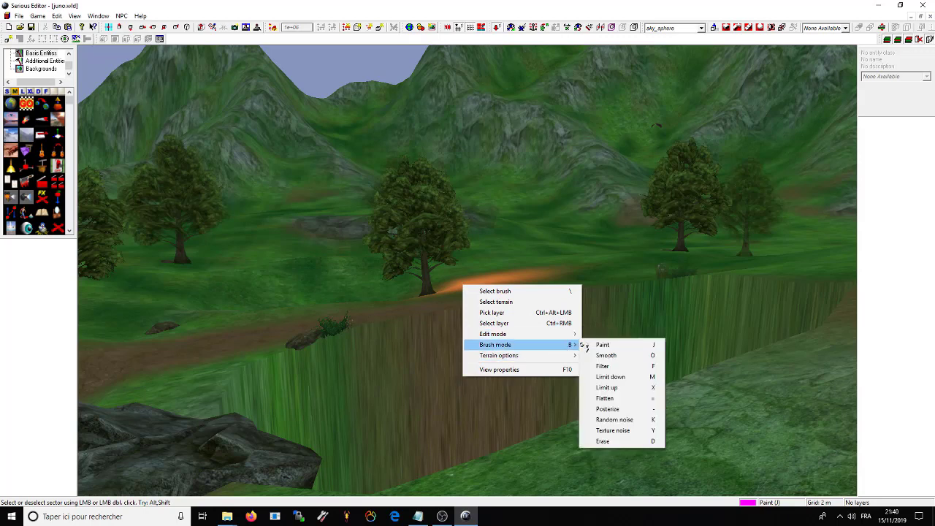
pyautogui.click(618, 411)
pyautogui.moveTo(618, 409)
pyautogui.mouseDown(button='right')
pyautogui.moveTo(486, 246)
pyautogui.moveTo(567, 215)
pyautogui.moveTo(516, 259)
pyautogui.moveTo(538, 265)
pyautogui.mouseUp(button='right')
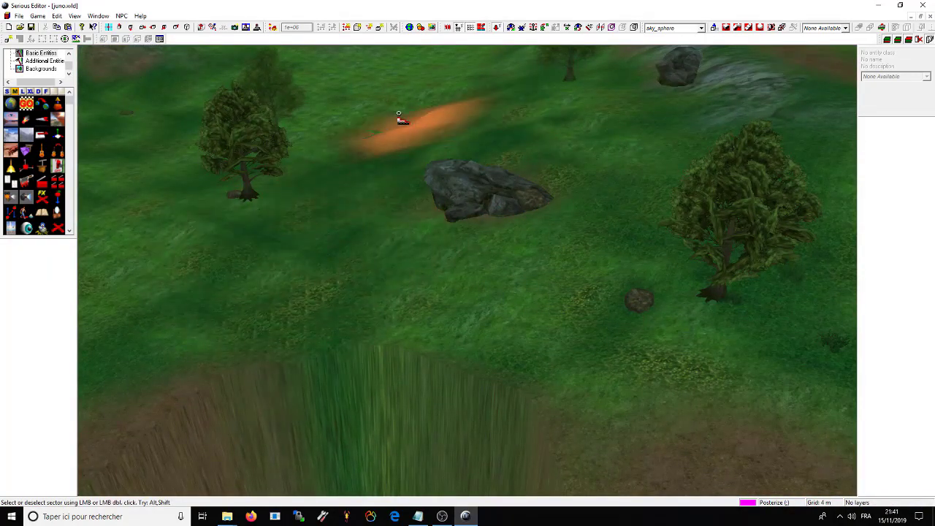
pyautogui.moveTo(342, 232)
pyautogui.mouseDown(button='right')
pyautogui.moveTo(416, 241)
pyautogui.moveTo(467, 285)
pyautogui.moveTo(584, 292)
pyautogui.moveTo(445, 168)
pyautogui.moveTo(305, 188)
pyautogui.moveTo(288, 207)
pyautogui.moveTo(563, 323)
pyautogui.moveTo(563, 296)
pyautogui.moveTo(298, 246)
pyautogui.moveTo(344, 259)
pyautogui.moveTo(349, 244)
pyautogui.moveTo(351, 256)
pyautogui.mouseUp(button='right')
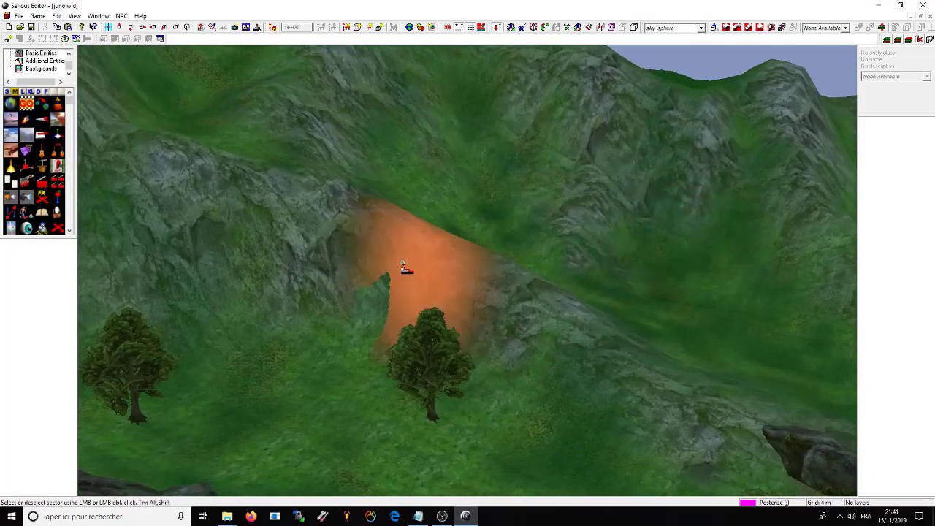
# Step: Set the brush mode to Random noise, resize the brush, and fly toward the town plaza
pyautogui.rightClick(402, 263)
pyautogui.moveTo(518, 323)
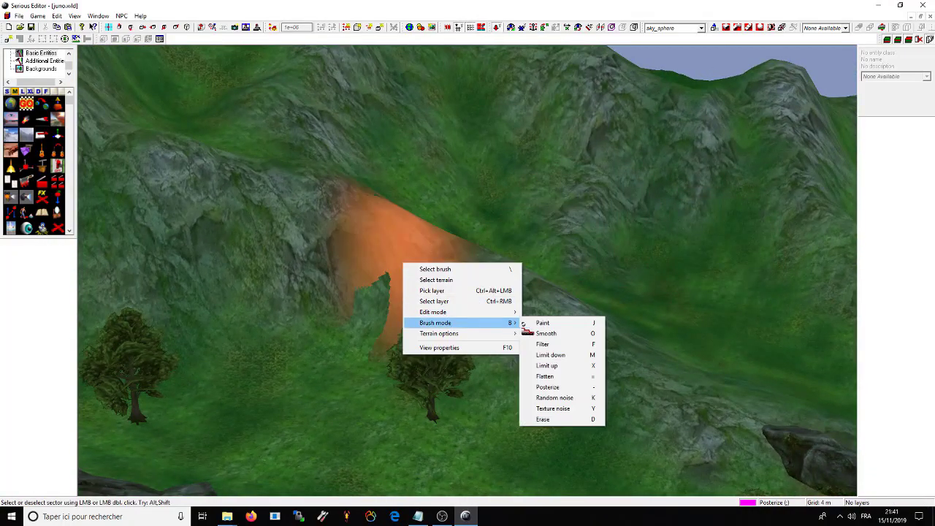
pyautogui.click(557, 397)
pyautogui.scroll(-5, 313, 213)
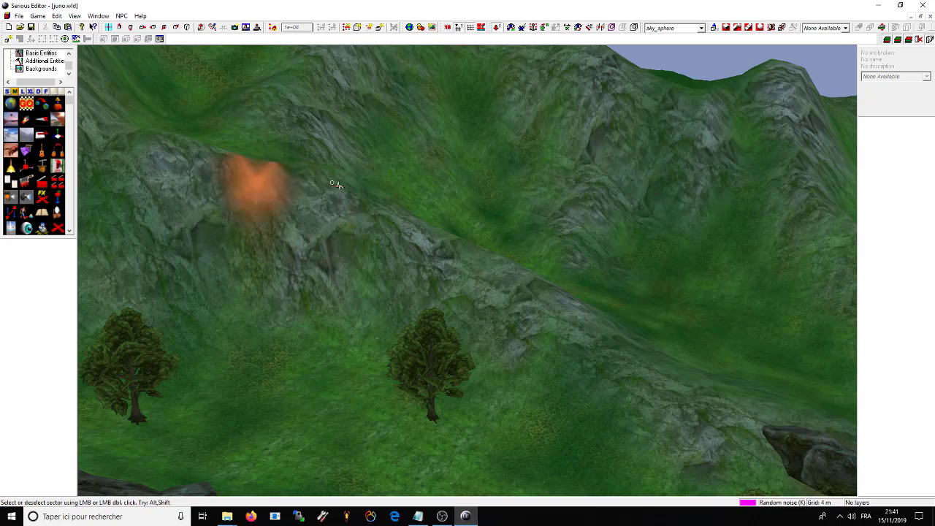
pyautogui.scroll(5, 365, 175)
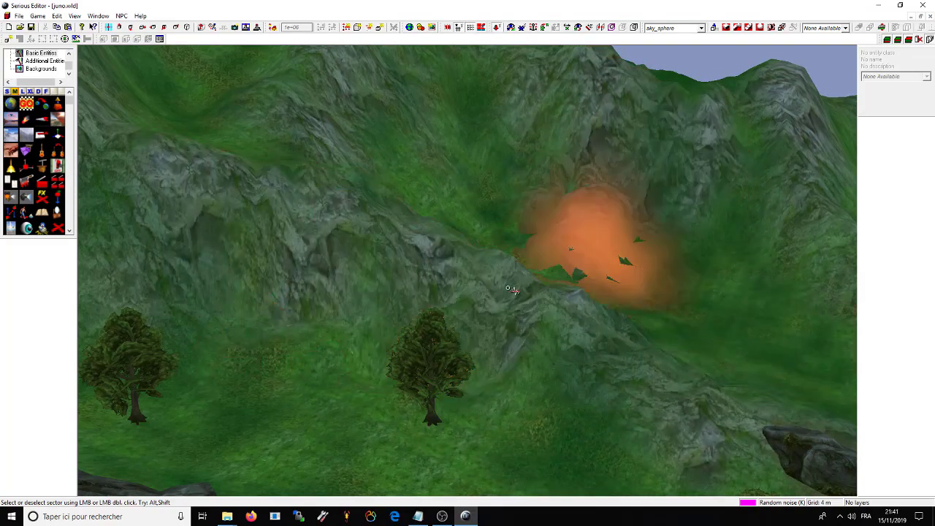
pyautogui.moveTo(613, 256)
pyautogui.mouseDown(button='right')
pyautogui.moveTo(422, 228)
pyautogui.moveTo(497, 313)
pyautogui.moveTo(530, 226)
pyautogui.moveTo(547, 304)
pyautogui.mouseUp(button='right')
pyautogui.moveTo(547, 304); pyautogui.dragTo(489, 315)
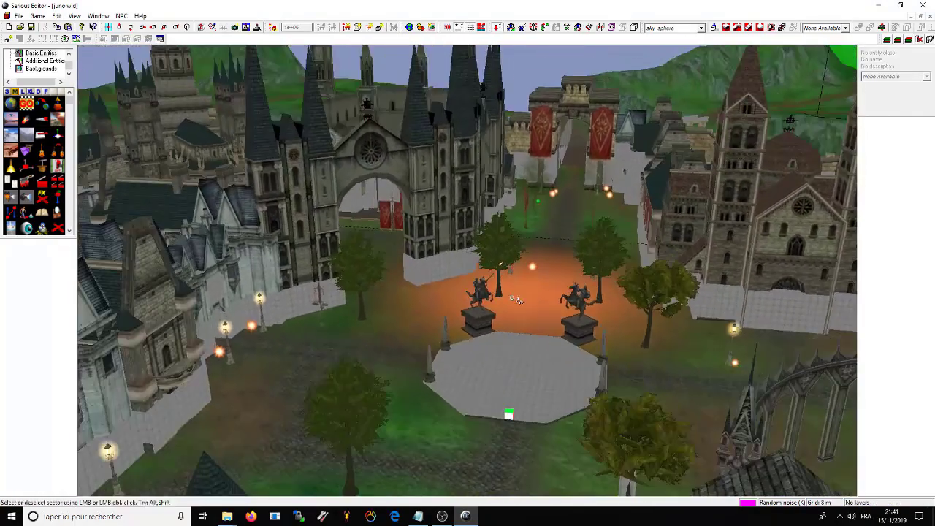
# Step: Delete the centertower_x1 gate tower and the w1_church behind it
pyautogui.moveTo(493, 185); pyautogui.dragTo(431, 211)
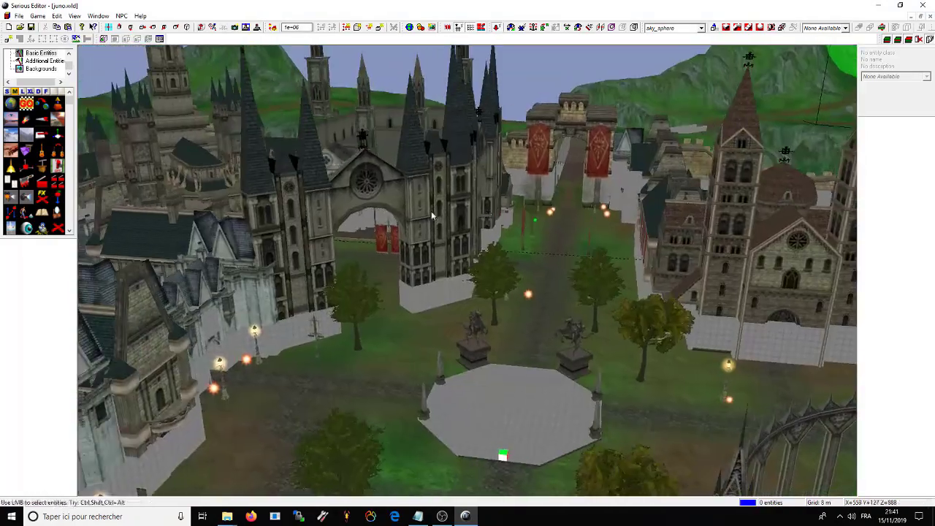
pyautogui.click(430, 224)
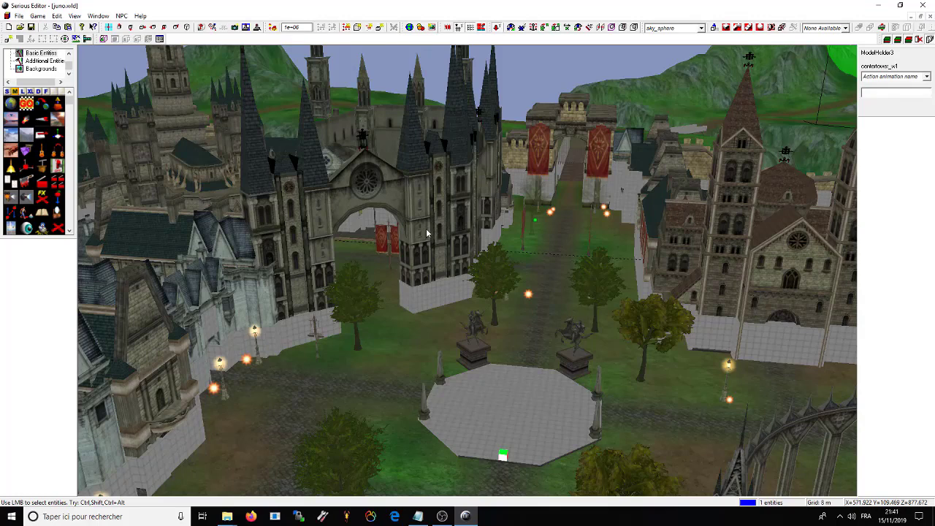
pyautogui.press('Delete')
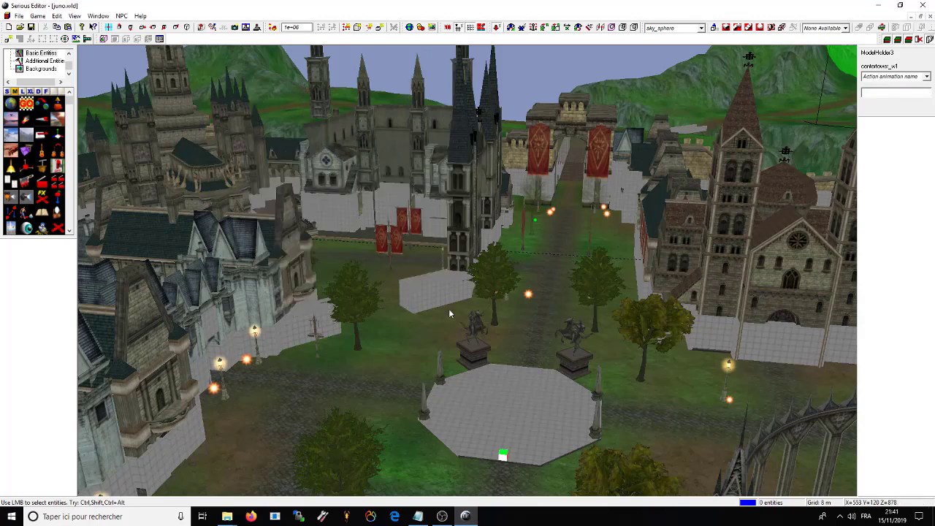
pyautogui.click(770, 283)
pyautogui.press('Delete')
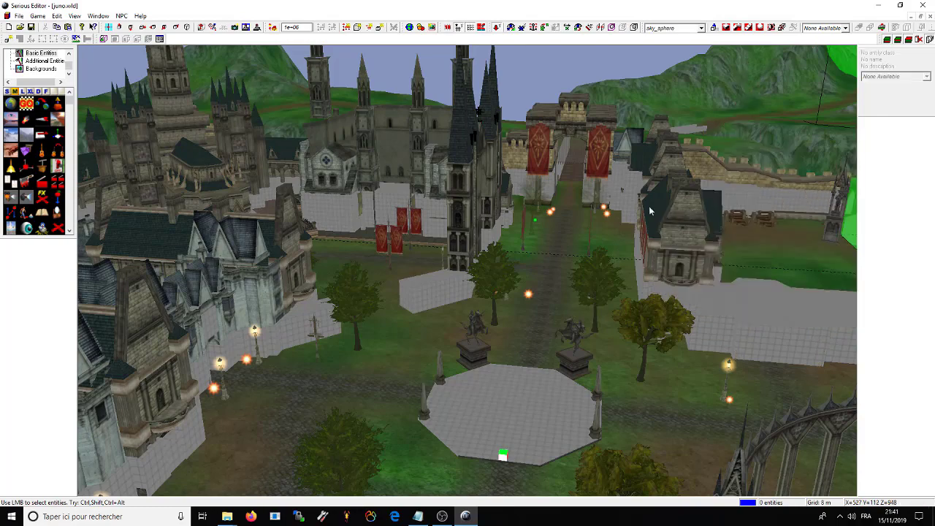
pyautogui.moveTo(765, 176); pyautogui.dragTo(435, 327)
# Step: Select the left knight statue and choose its Model file (.smc) property
pyautogui.click(439, 323)
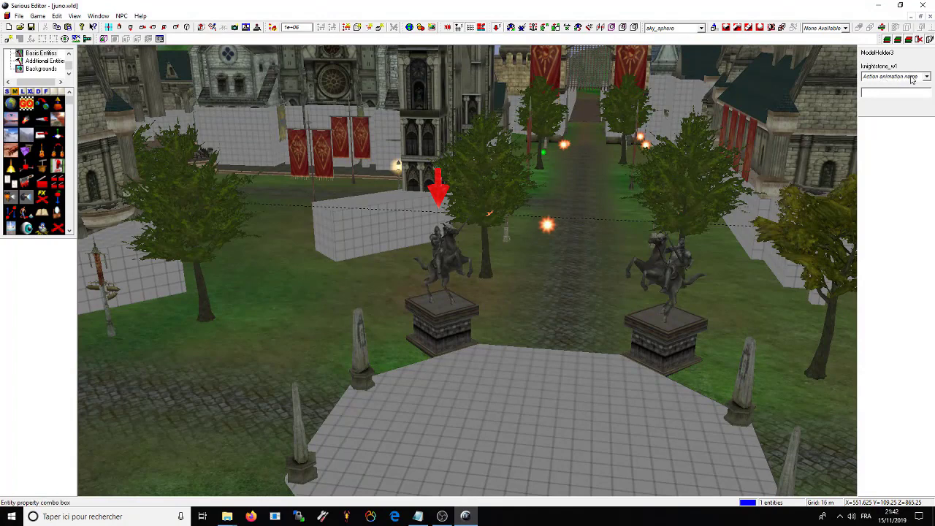
pyautogui.click(912, 77)
pyautogui.click(924, 76)
pyautogui.click(924, 77)
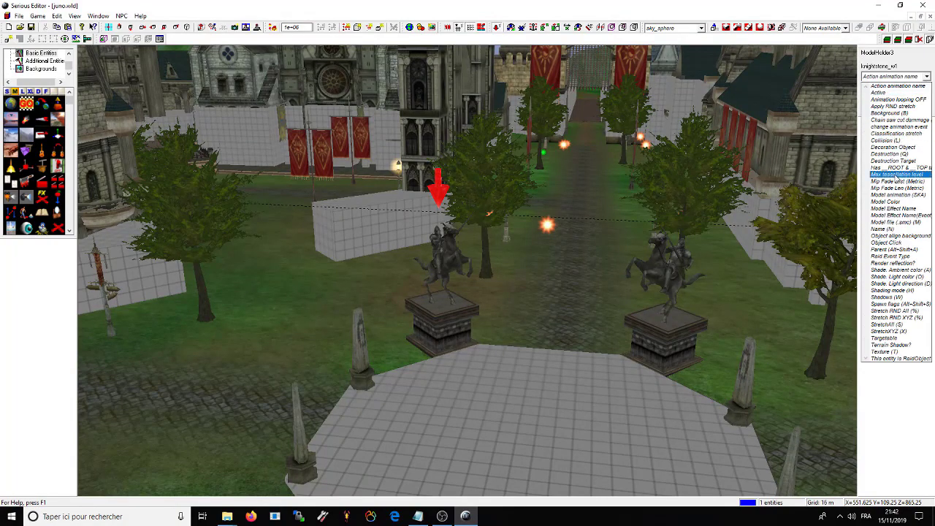
pyautogui.click(899, 222)
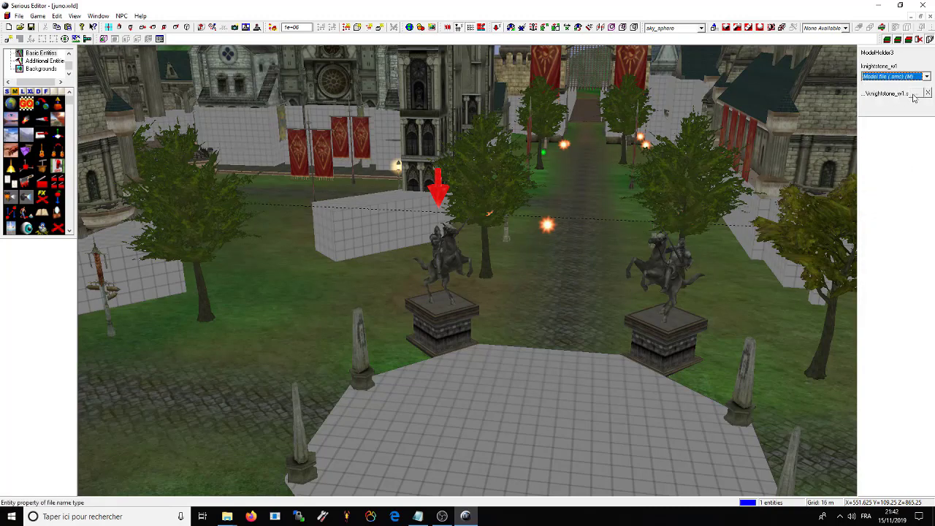
# Step: Browse for a new model in the World\Dratan\Ska folder
pyautogui.click(919, 93)
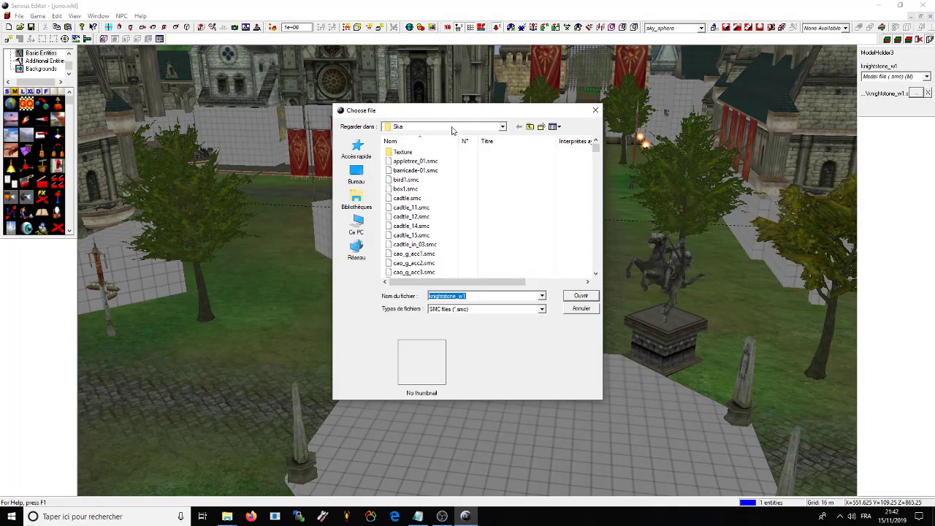
pyautogui.click(452, 130)
pyautogui.scroll(3, 431, 168)
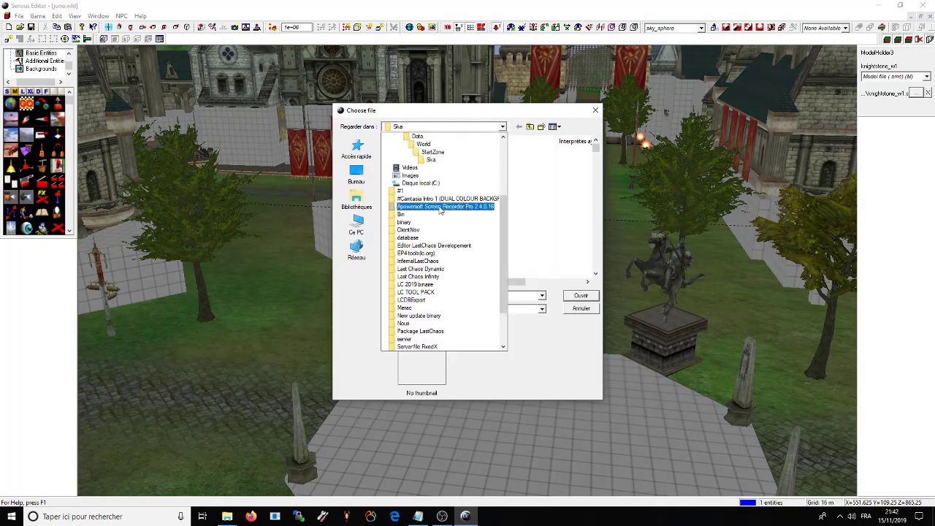
pyautogui.click(424, 145)
pyautogui.moveTo(461, 116); pyautogui.dragTo(572, 145)
pyautogui.scroll(10, 563, 241)
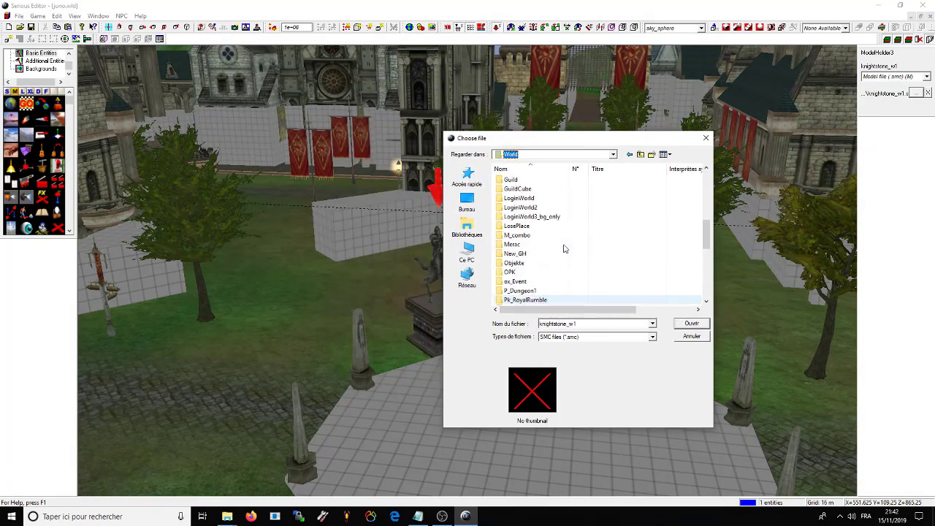
pyautogui.scroll(2, 549, 247)
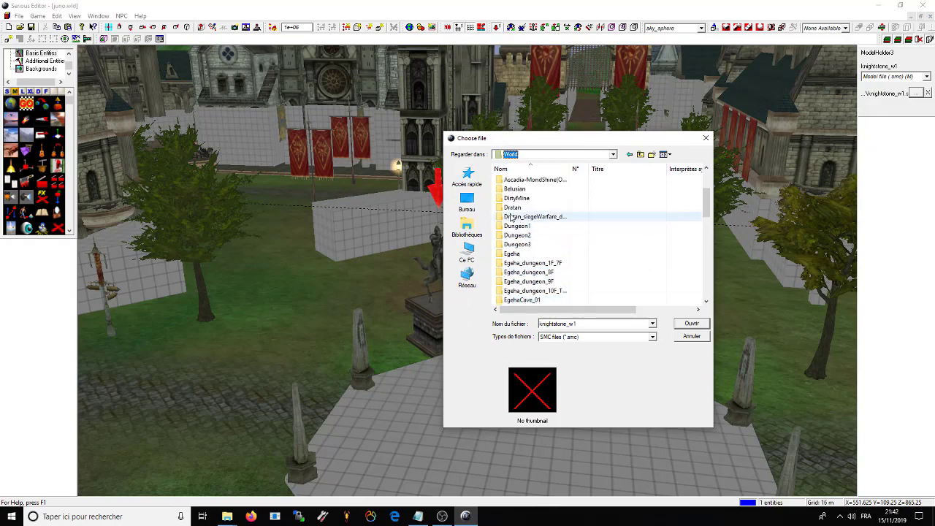
pyautogui.doubleClick(548, 210)
pyautogui.doubleClick(508, 180)
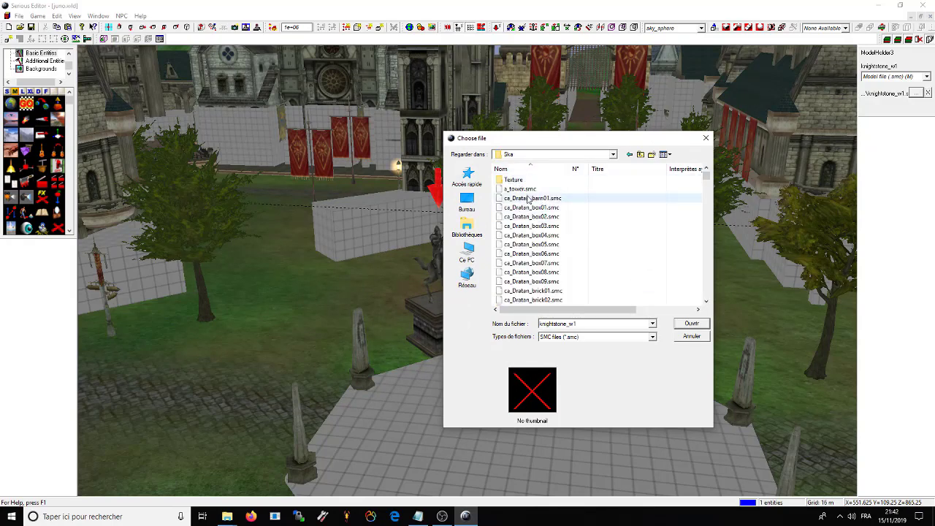
# Step: Preview the Ska models and apply w2_totem03.smc as the statue's model
pyautogui.click(515, 191)
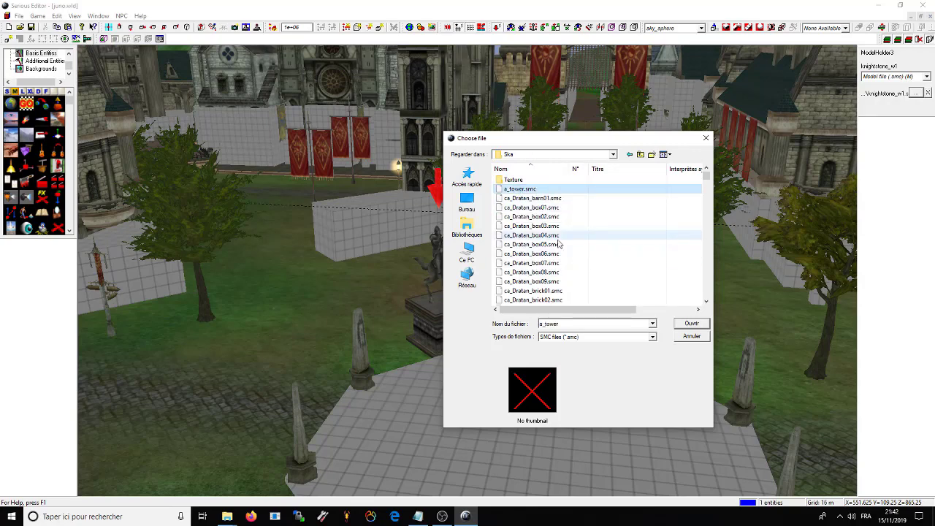
pyautogui.click(555, 254)
pyautogui.click(545, 282)
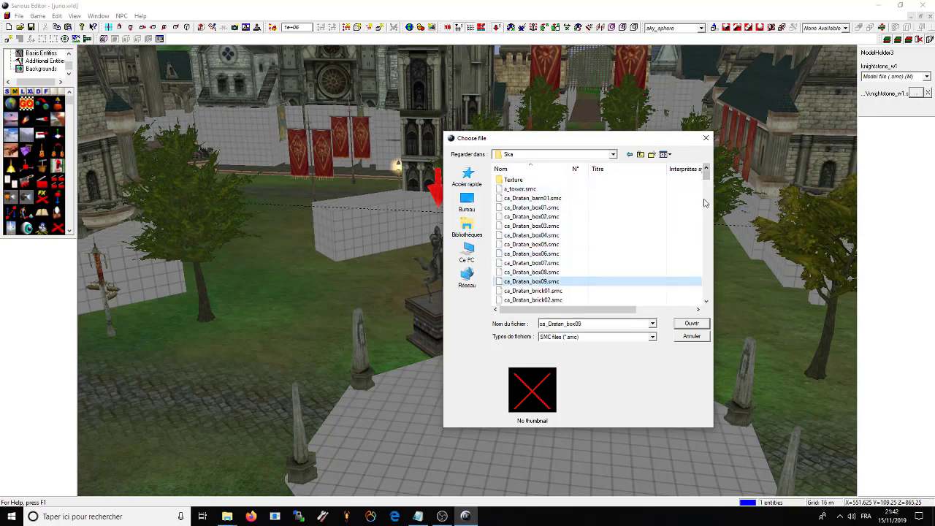
pyautogui.moveTo(709, 178); pyautogui.dragTo(707, 288)
pyautogui.click(523, 235)
pyautogui.click(538, 208)
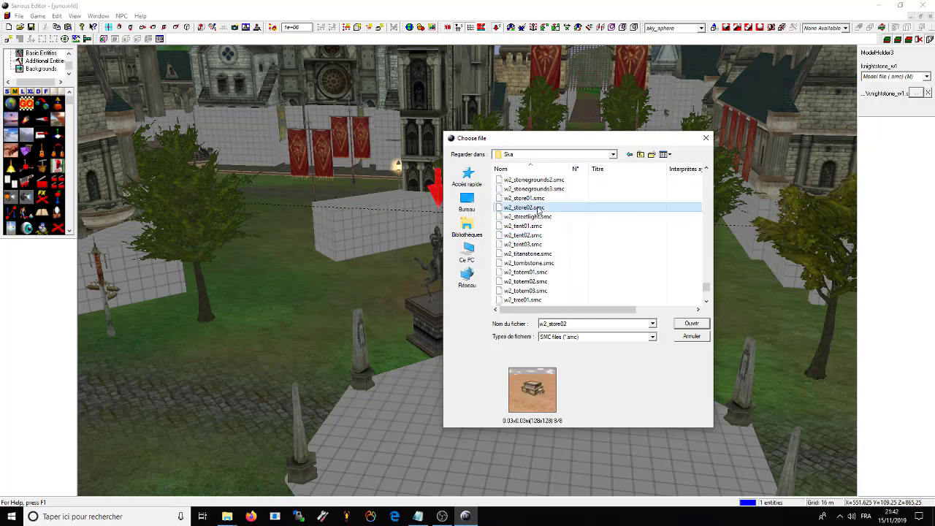
pyautogui.scroll(-2, 517, 295)
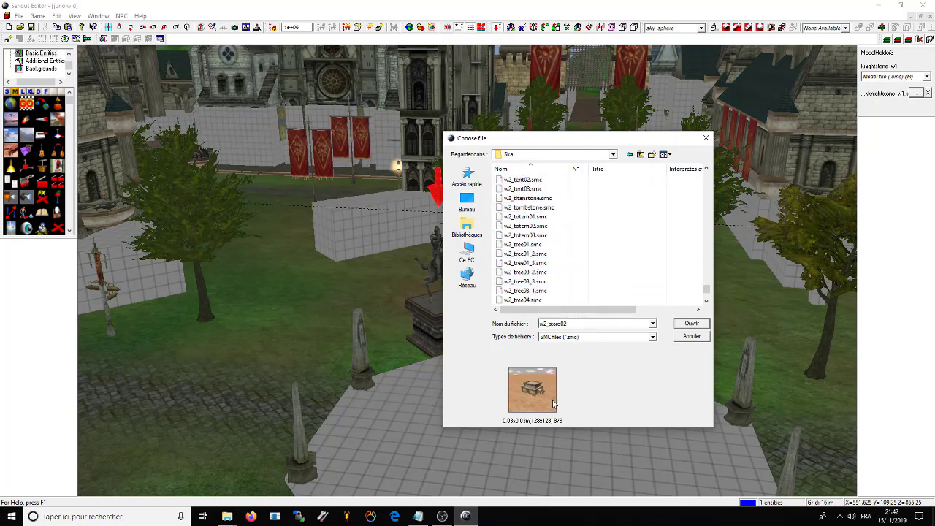
pyautogui.click(525, 235)
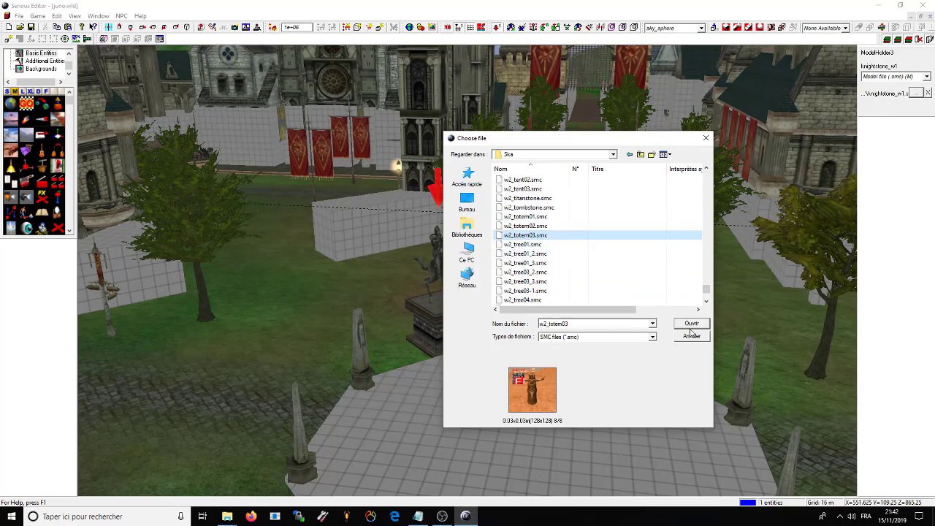
pyautogui.moveTo(569, 144); pyautogui.dragTo(680, 124)
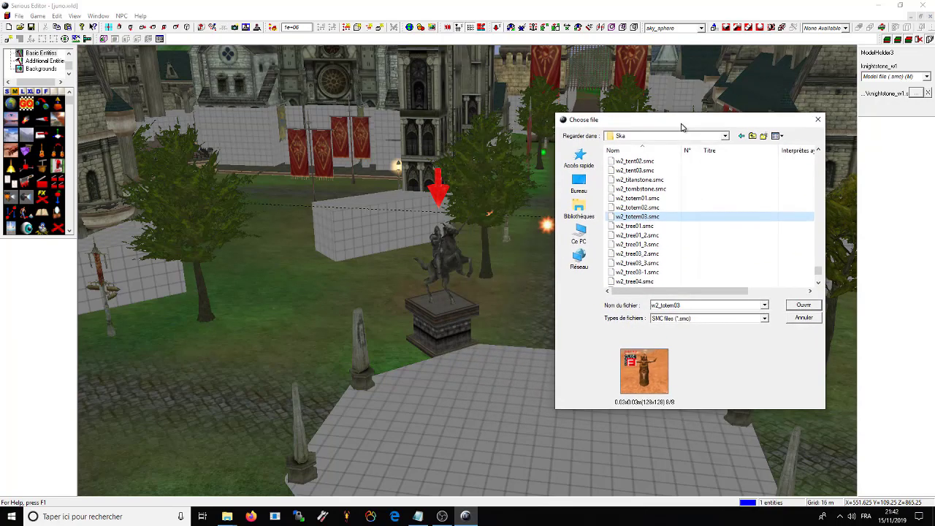
pyautogui.click(802, 304)
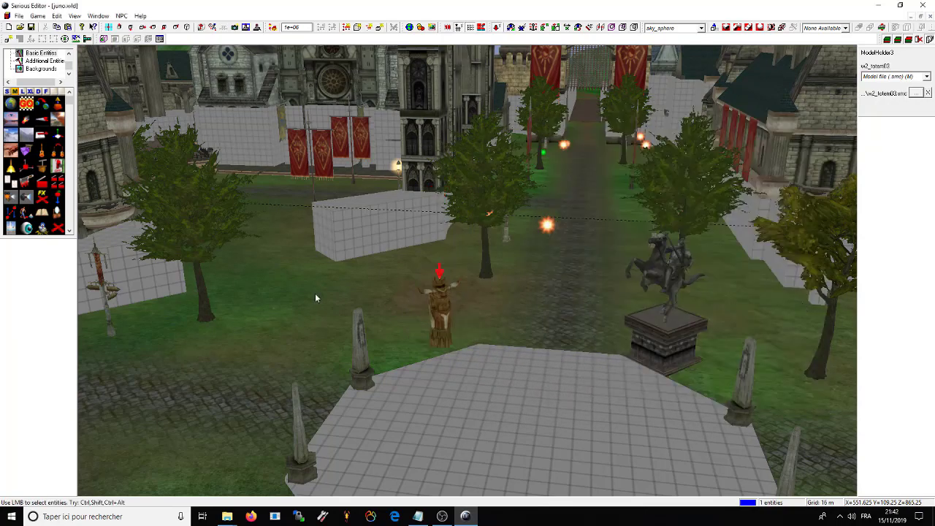
# Step: Choose the totem's StretchAll property and set it to 2
pyautogui.moveTo(433, 192); pyautogui.dragTo(519, 252)
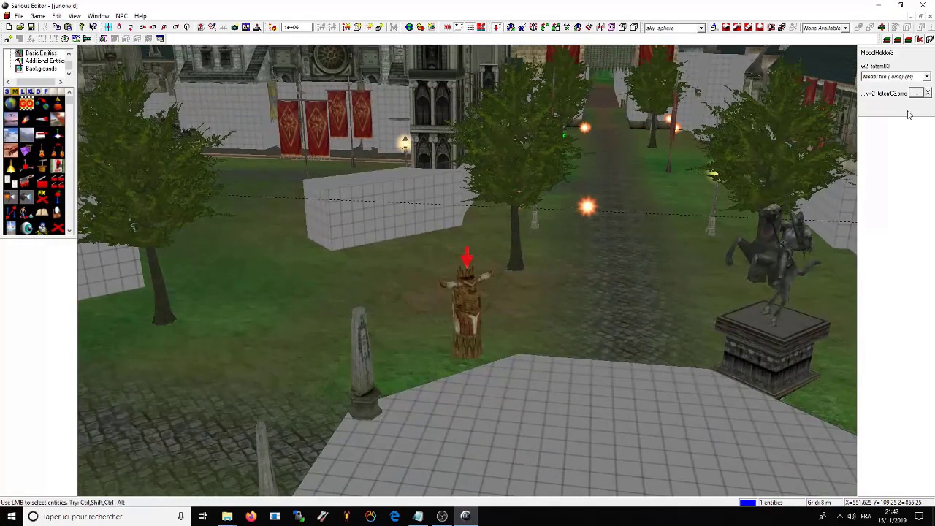
pyautogui.click(926, 77)
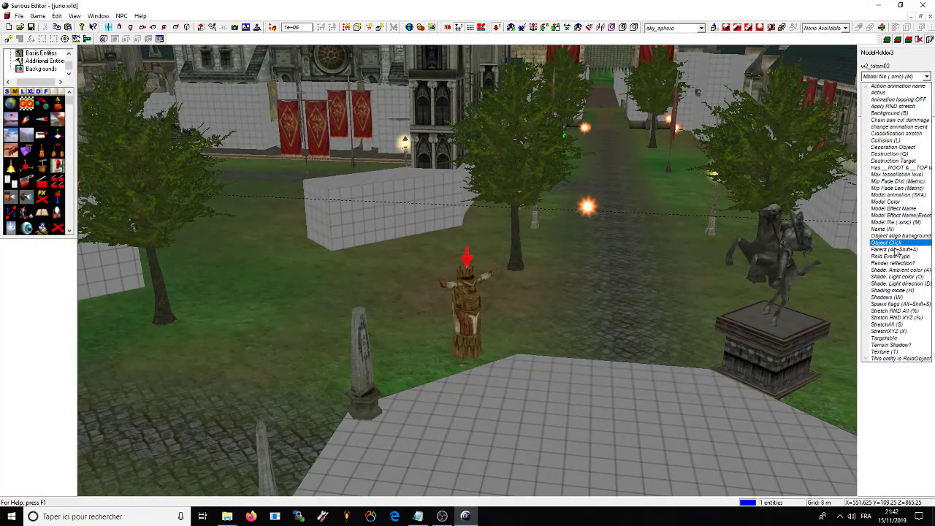
pyautogui.click(894, 324)
pyautogui.click(906, 91)
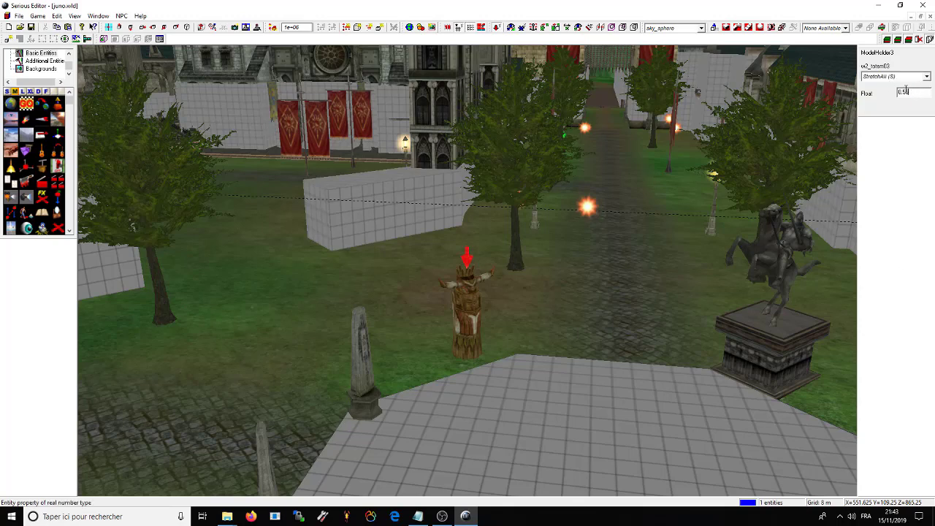
pyautogui.press('Return')
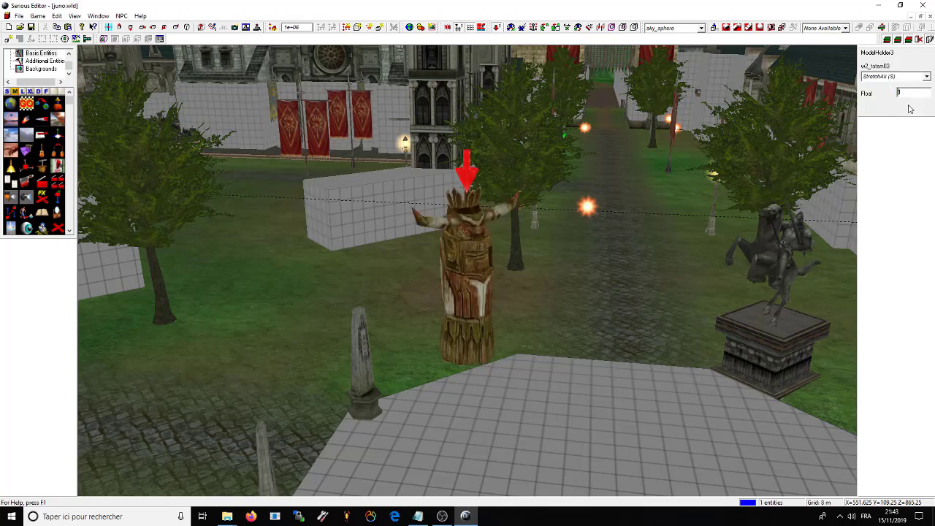
pyautogui.write('2')
pyautogui.press('Return')
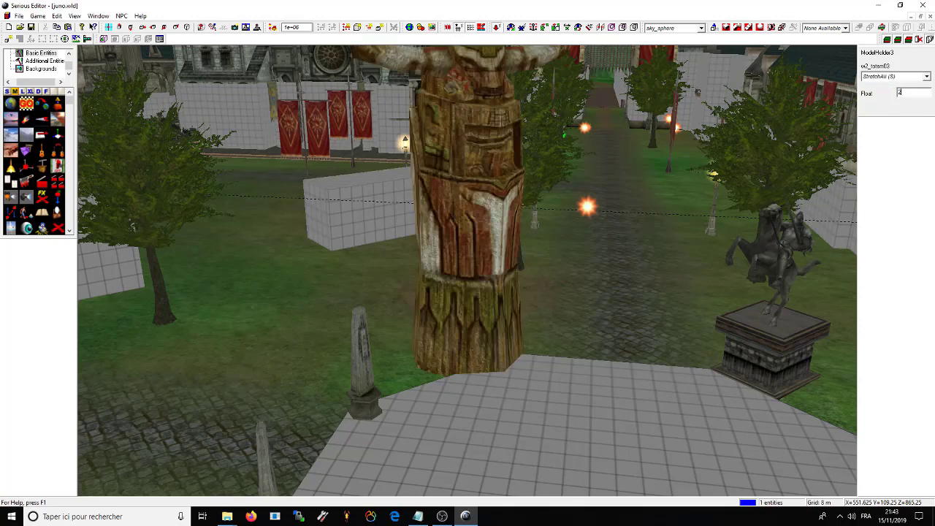
# Step: Reset the totem's StretchAll back to 1
pyautogui.moveTo(604, 292); pyautogui.dragTo(574, 205, button='right')
pyautogui.doubleClick(908, 92)
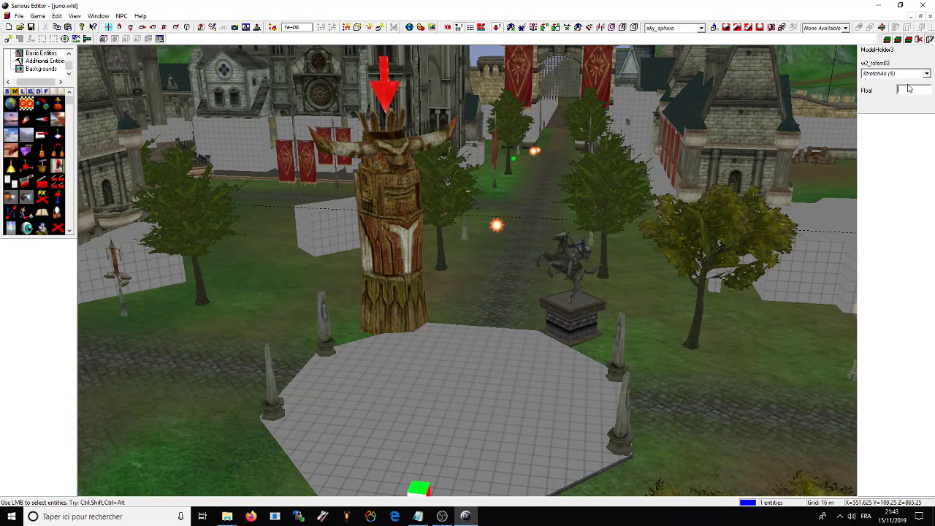
pyautogui.press('Return')
pyautogui.moveTo(438, 163); pyautogui.dragTo(581, 227, button='right')
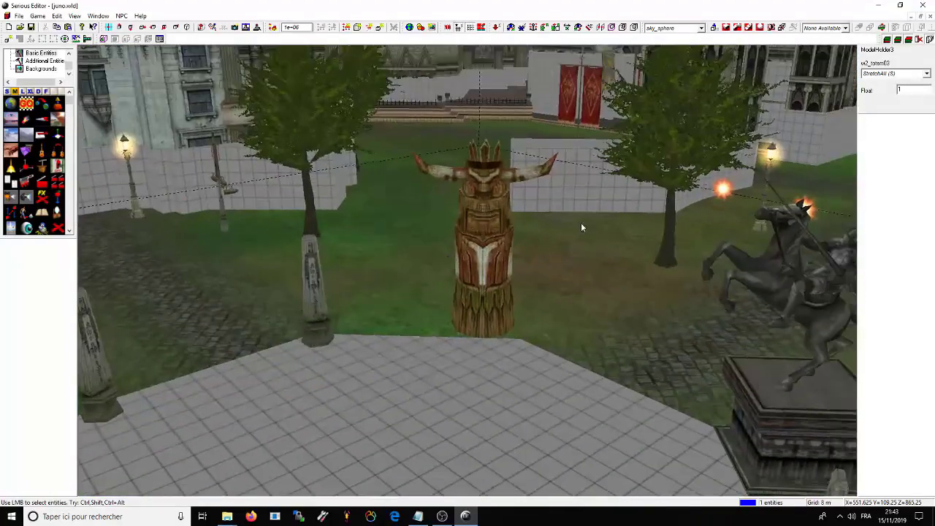
# Step: Go through the totem's stretch properties and select StretchXYZ
pyautogui.click(903, 73)
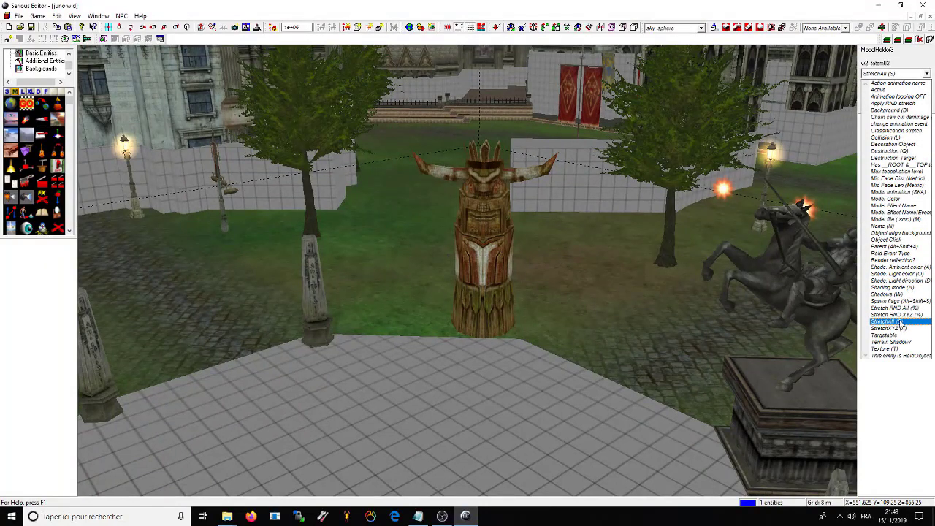
pyautogui.click(898, 315)
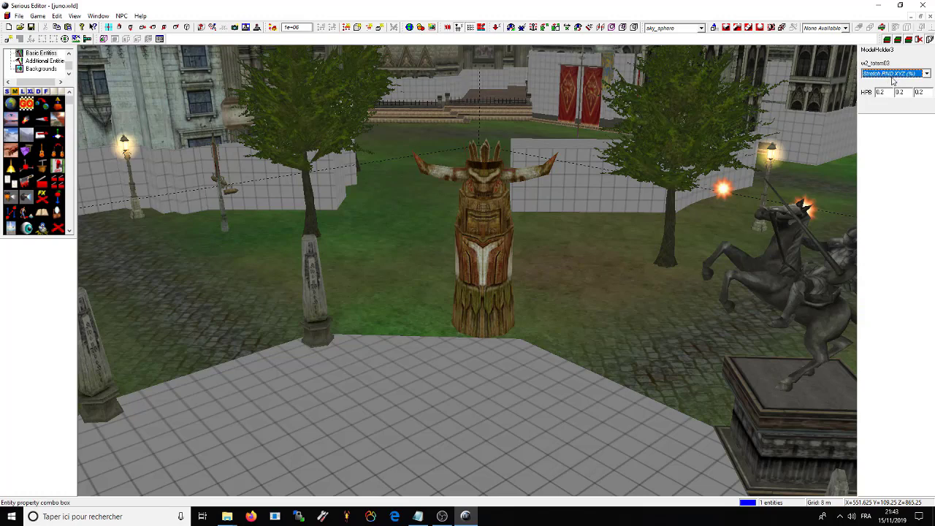
pyautogui.click(887, 96)
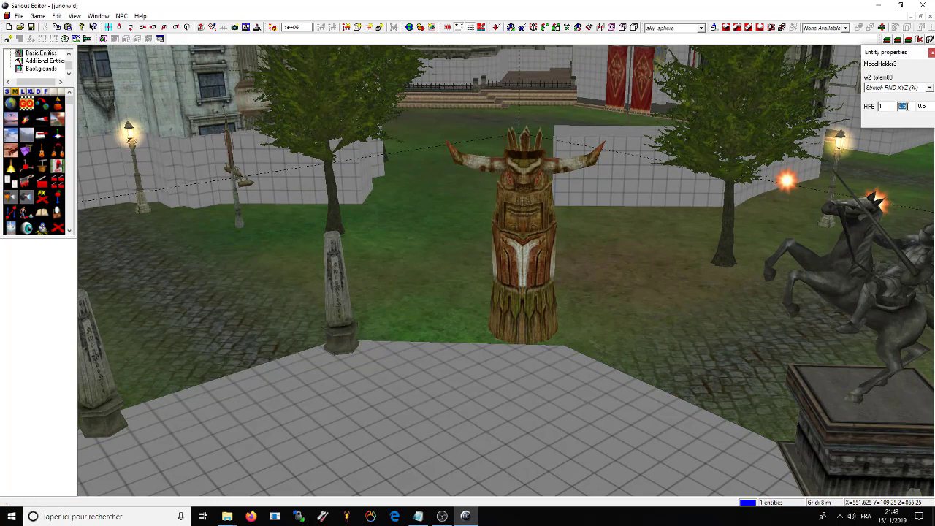
pyautogui.click(912, 89)
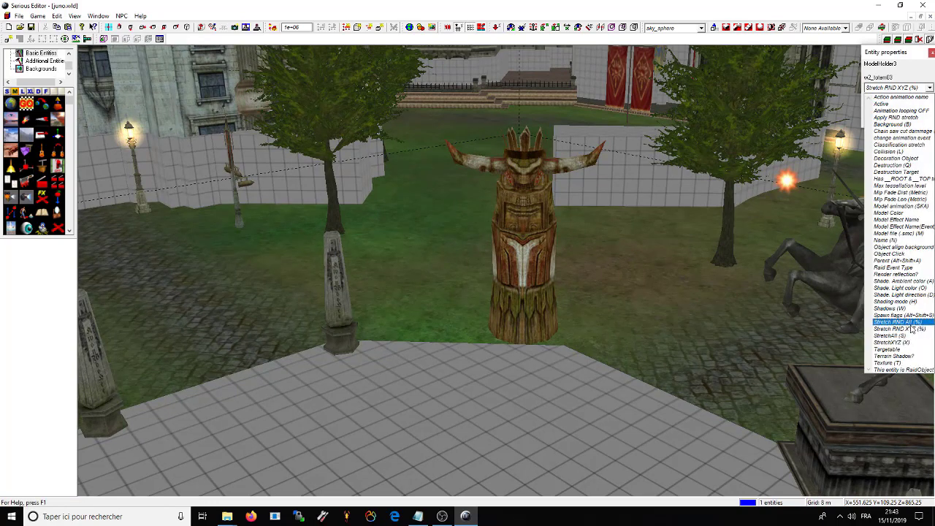
pyautogui.click(904, 326)
pyautogui.click(921, 91)
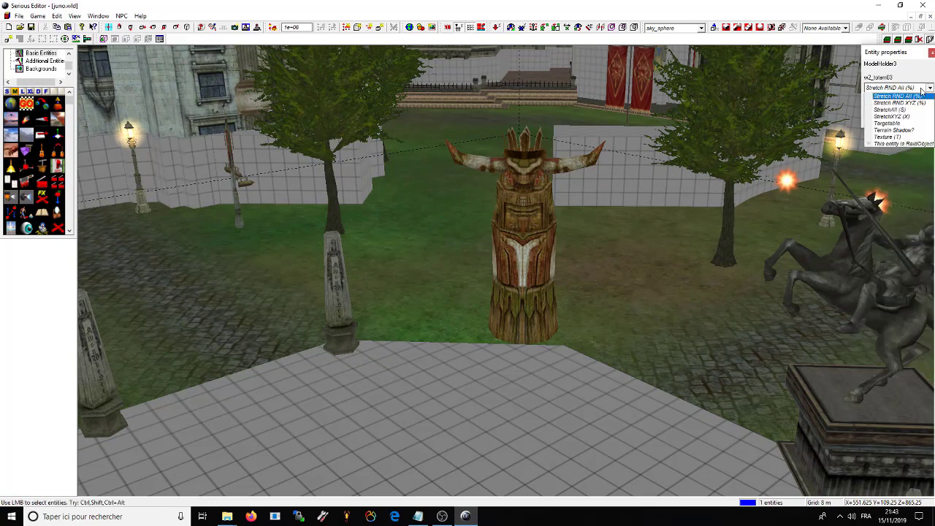
pyautogui.click(904, 337)
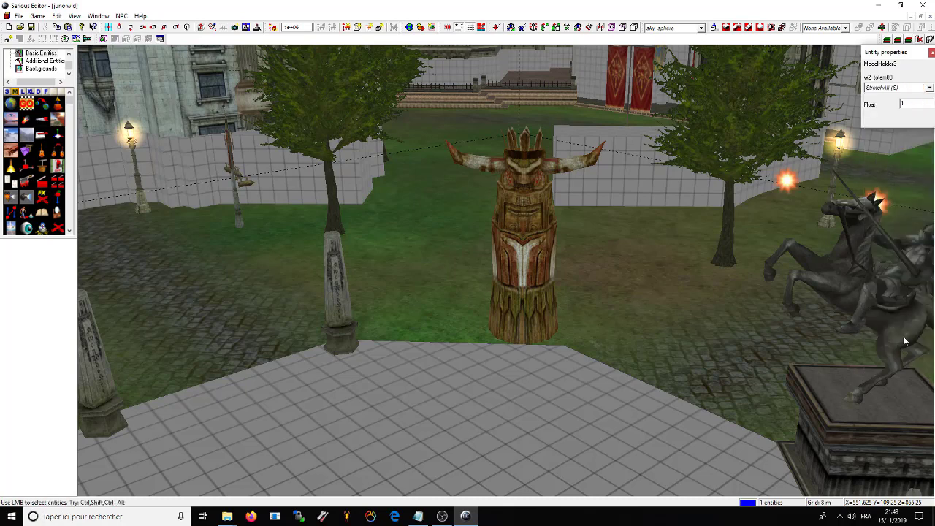
pyautogui.click(915, 89)
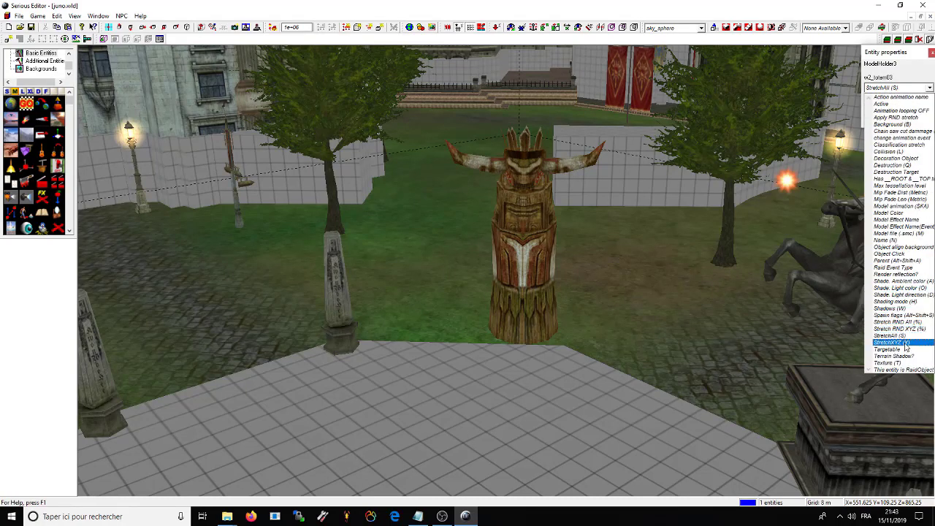
pyautogui.click(905, 343)
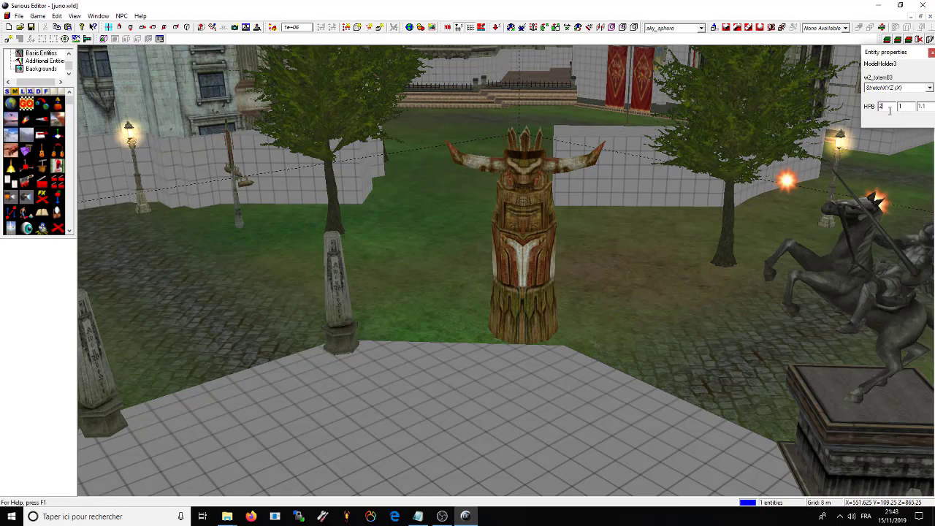
# Step: Stretch the totem to 2 along X, Y and Z
pyautogui.press('Return')
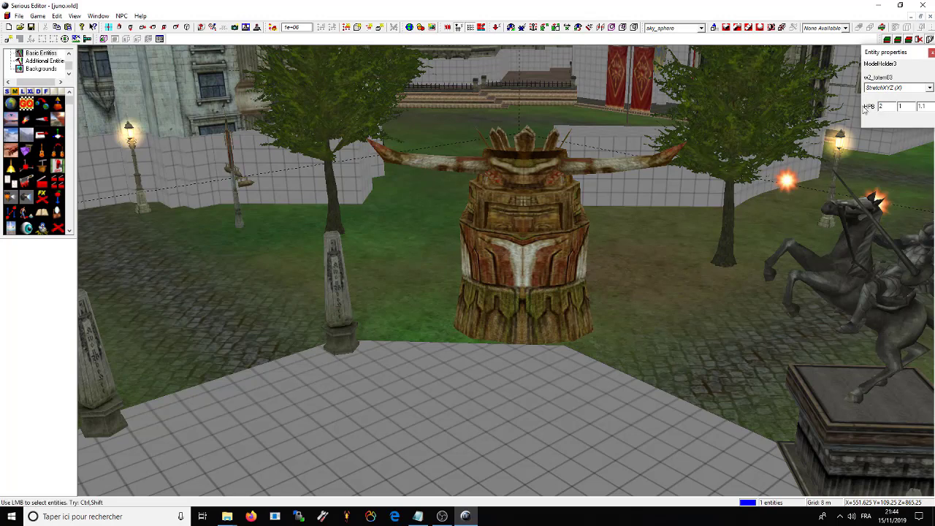
pyautogui.press('Return')
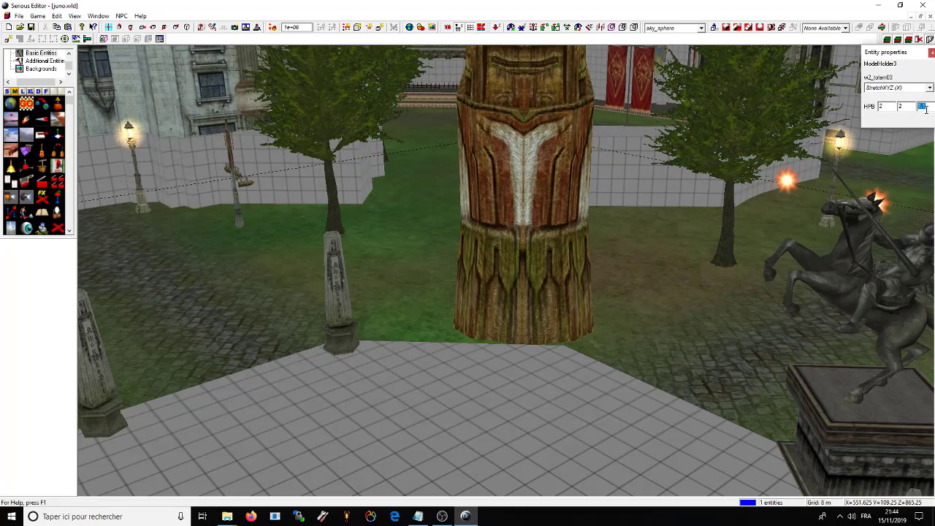
pyautogui.press('Return')
pyautogui.moveTo(451, 166)
pyautogui.mouseDown(button='right')
pyautogui.moveTo(686, 165)
pyautogui.moveTo(506, 270)
pyautogui.mouseUp(button='right')
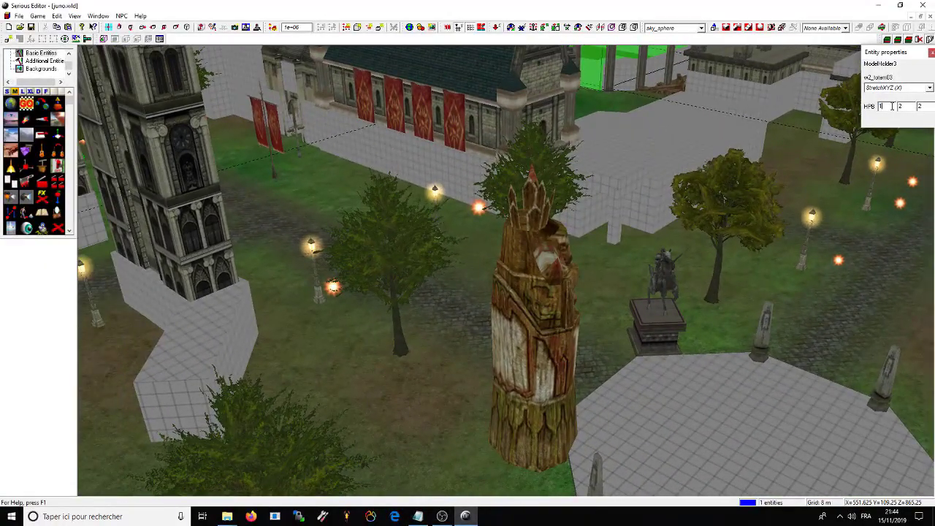
# Step: Reset the totem's per-axis stretch to 1, 1, 1
pyautogui.press('Return')
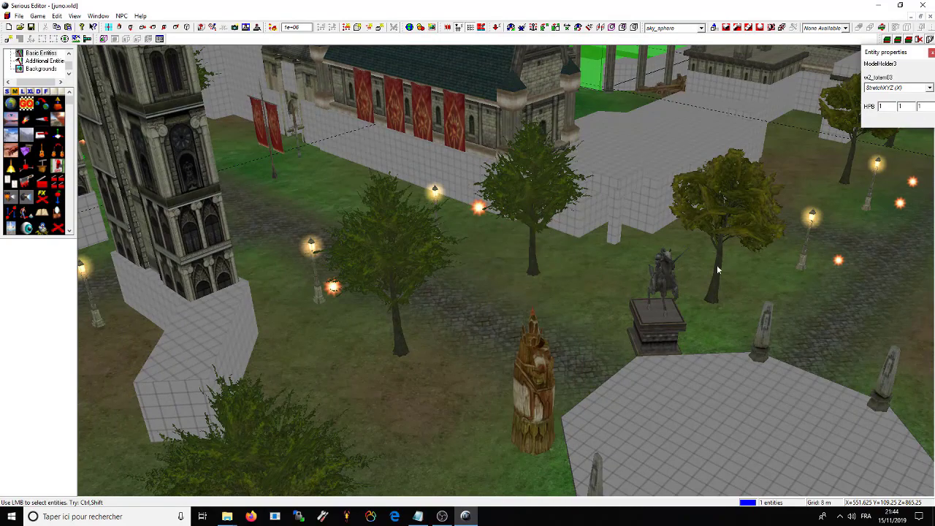
pyautogui.moveTo(610, 297); pyautogui.dragTo(684, 190)
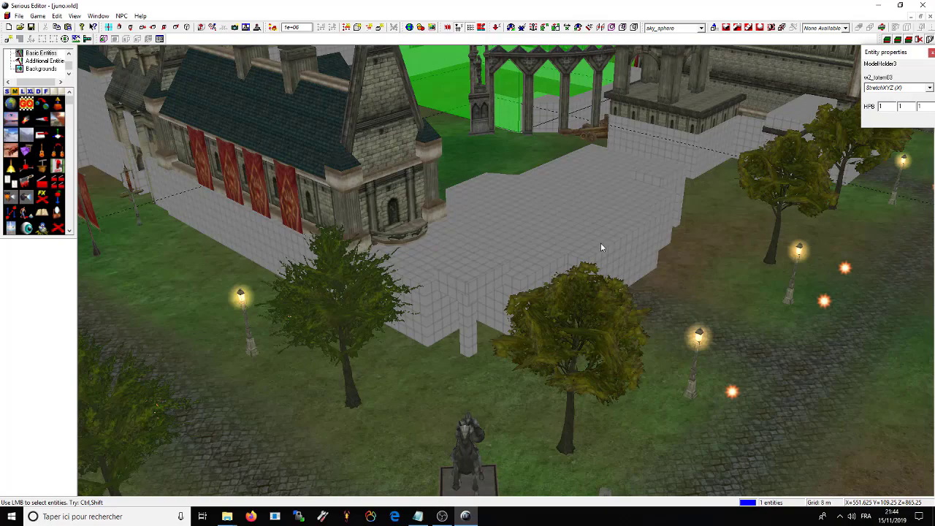
pyautogui.moveTo(505, 270); pyautogui.dragTo(506, 274)
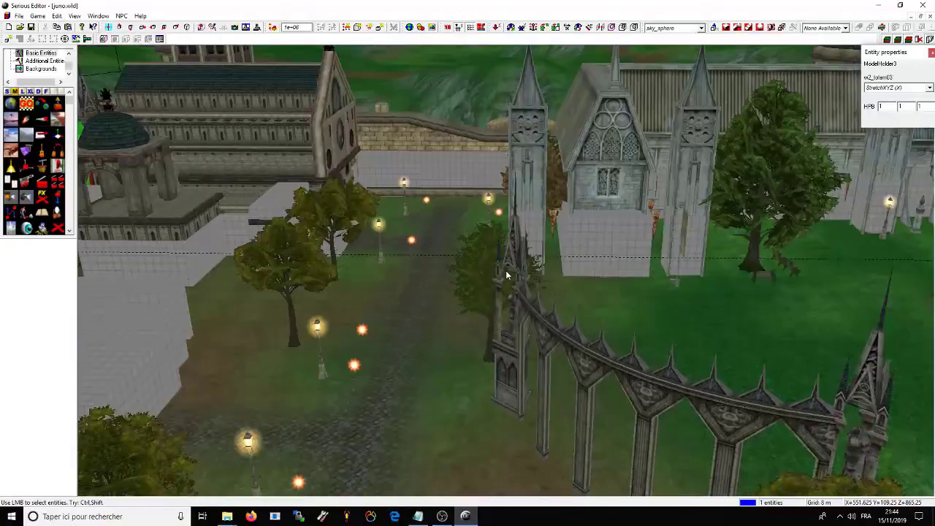
# Step: Fly the camera left across town, over the banner gate toward the hills, into the square
pyautogui.press('Down')
pyautogui.press('Left')
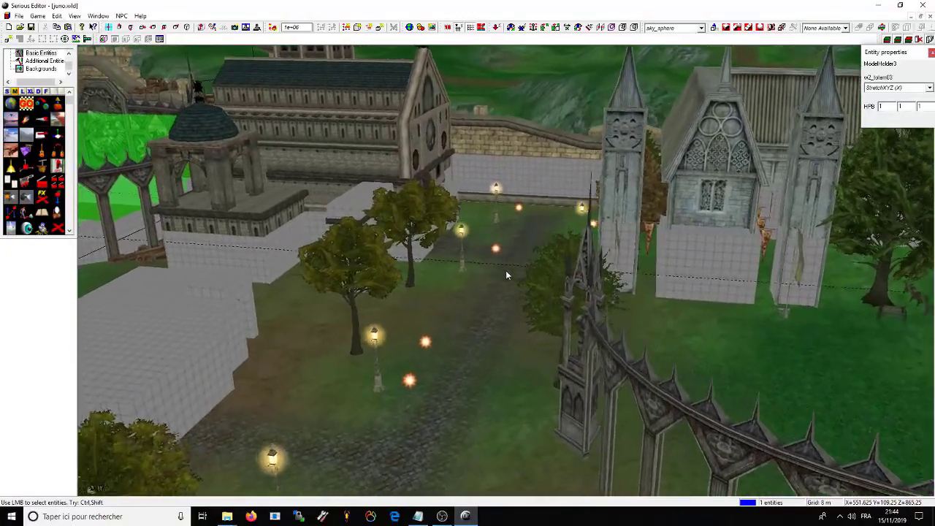
pyautogui.press('Left')
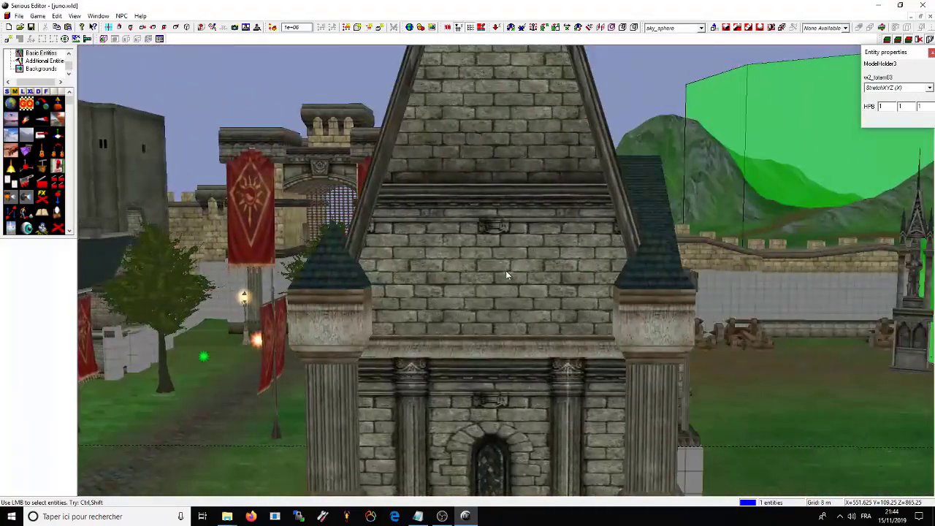
pyautogui.press('Up')
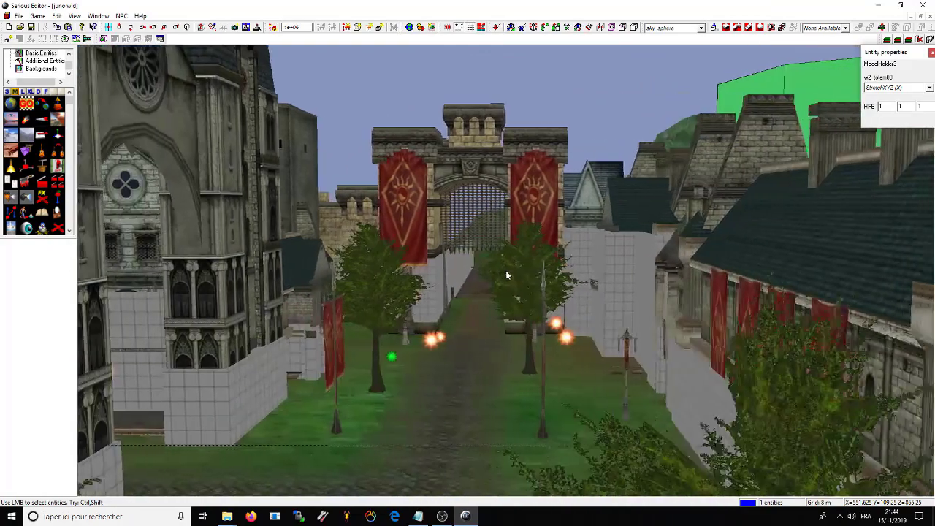
pyautogui.press('pageup')
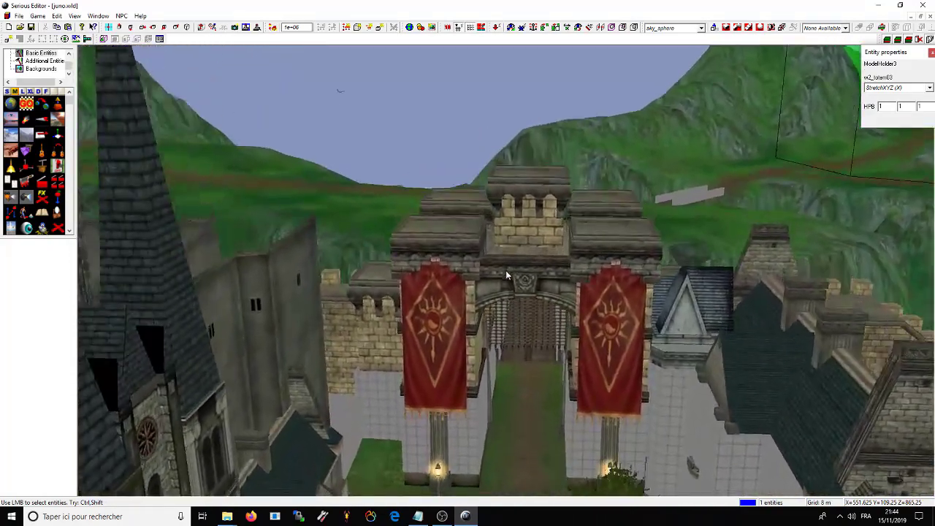
pyautogui.press('Up')
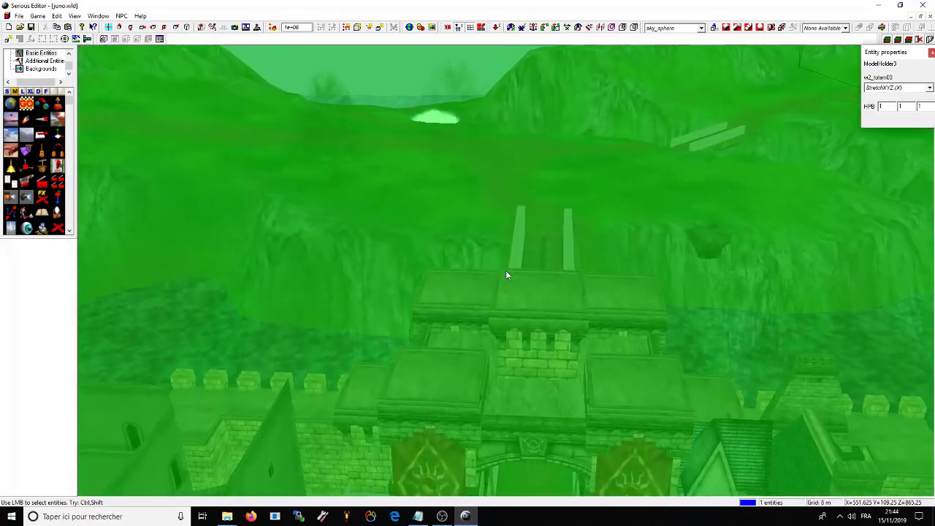
pyautogui.press('Up')
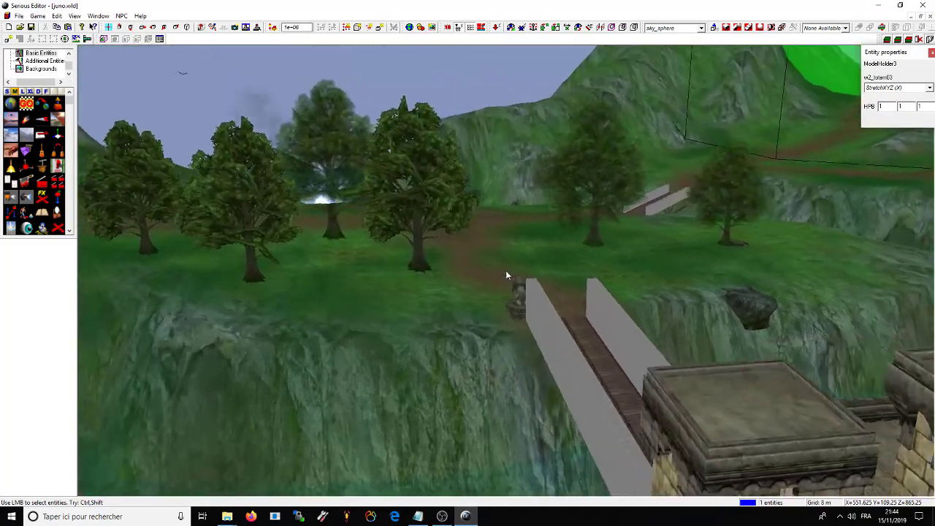
pyautogui.press('Up')
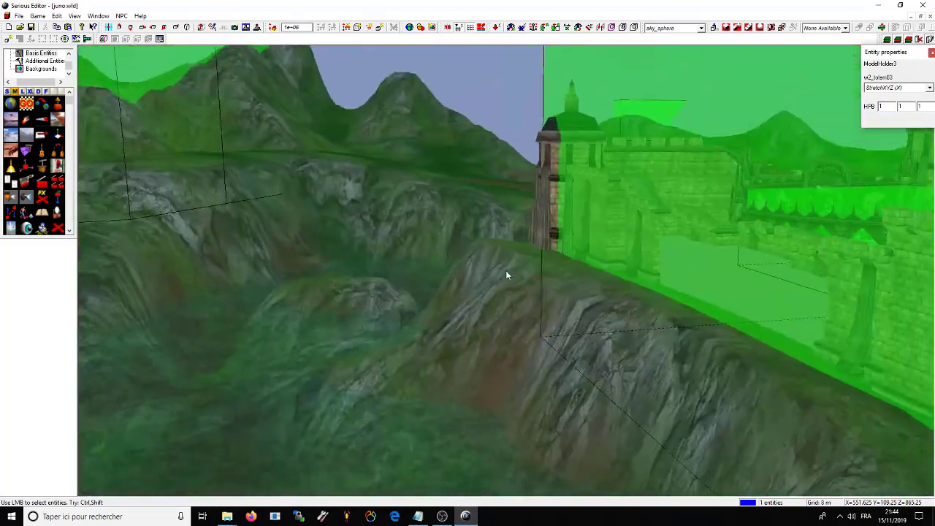
pyautogui.press('Up')
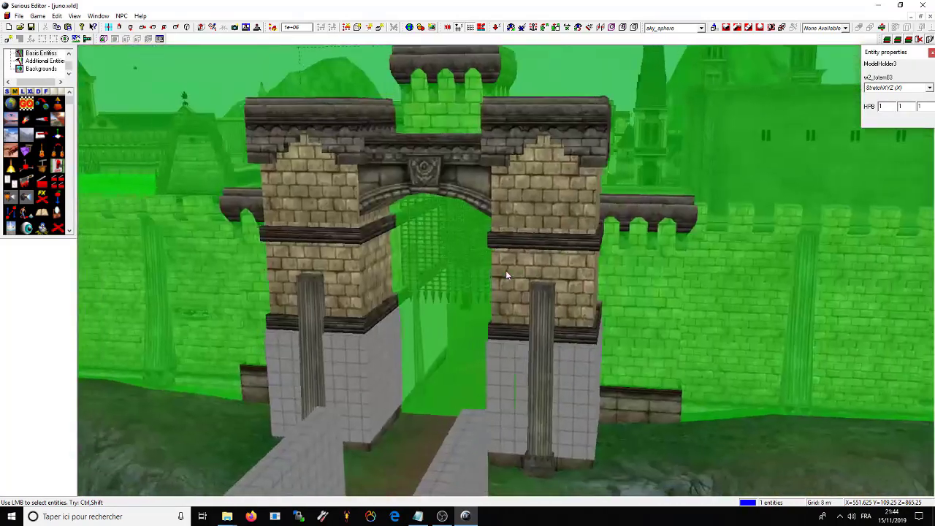
pyautogui.press('Up')
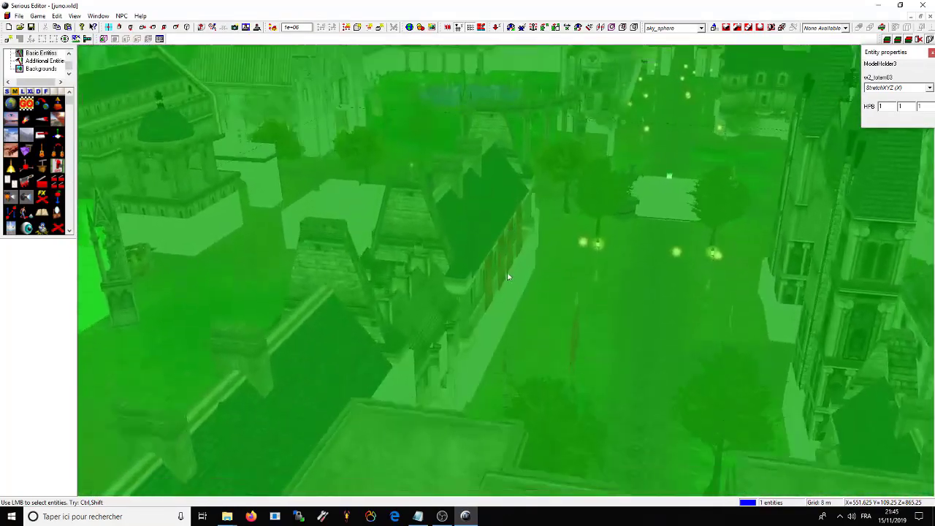
# Step: Move past the arches and tower to settle the view above the fountain courtyard
pyautogui.press('Down')
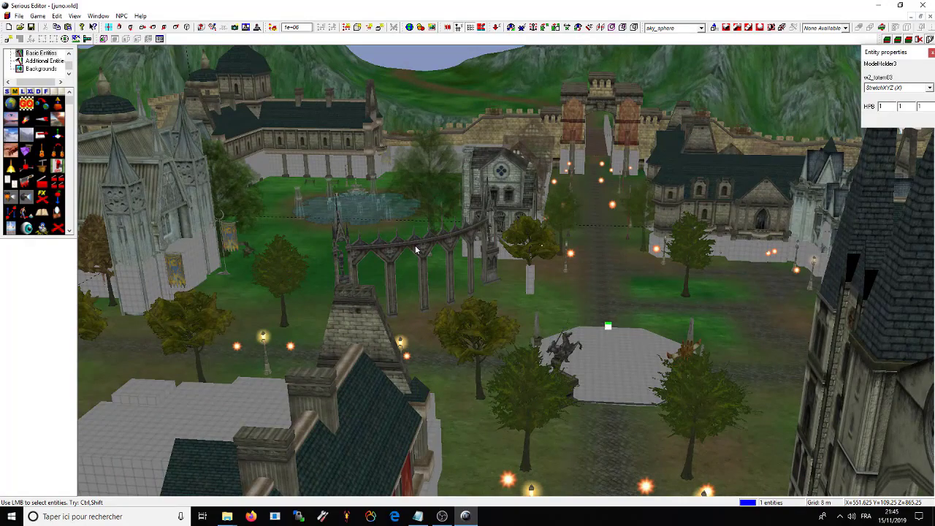
pyautogui.press('Up')
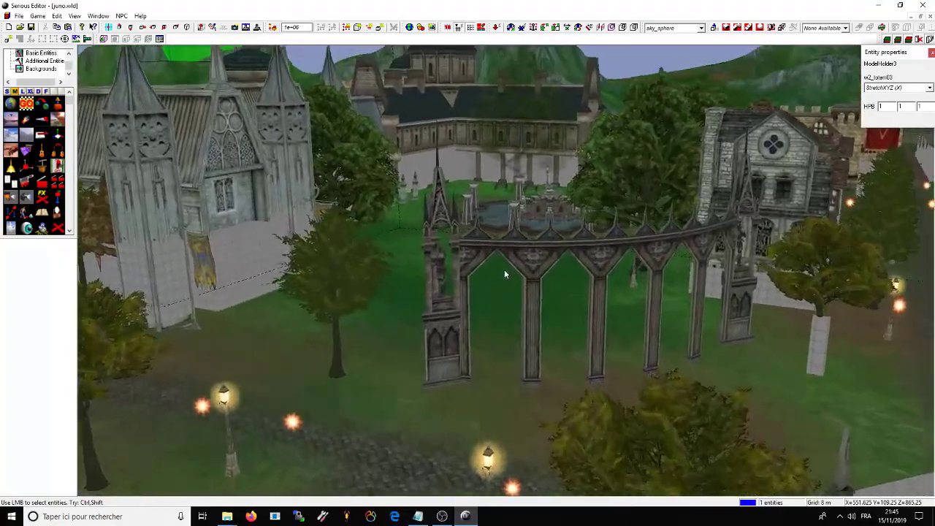
pyautogui.press('Left')
pyautogui.press('Down')
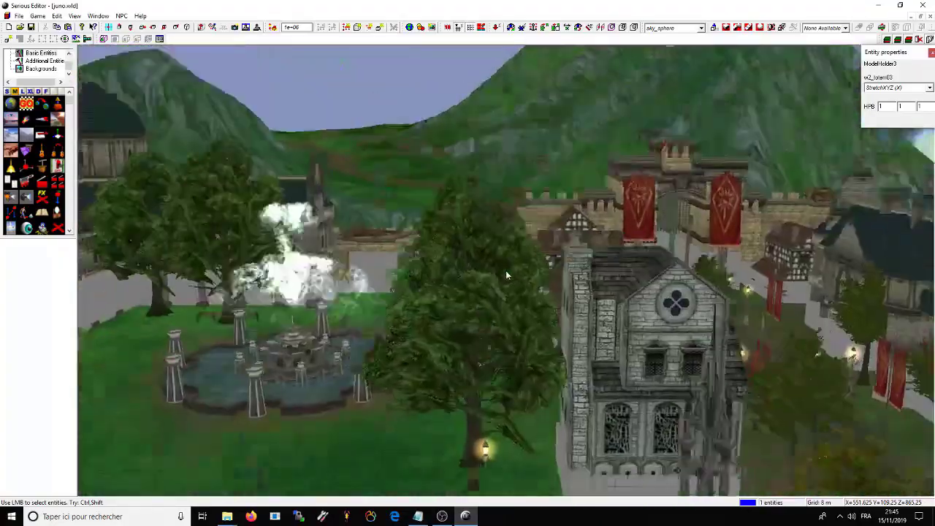
pyautogui.press('Left')
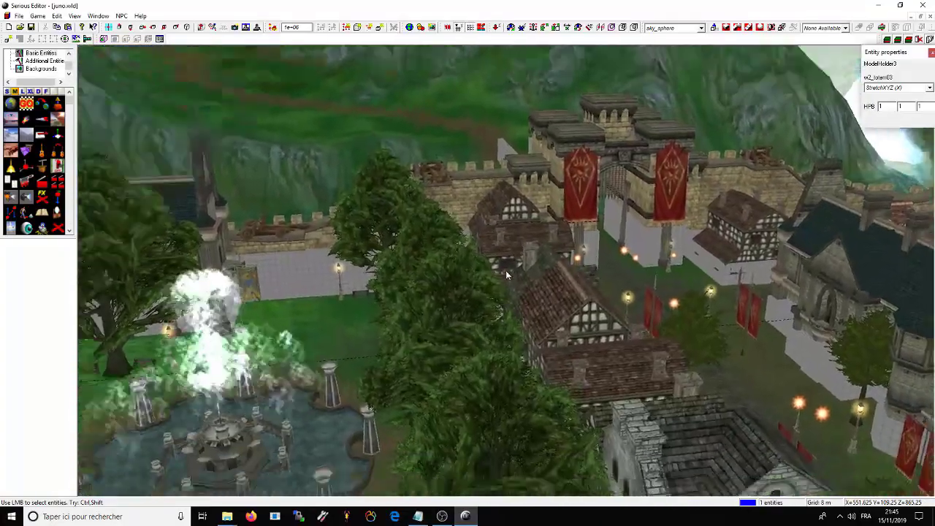
pyautogui.press('Up')
pyautogui.press('Up')
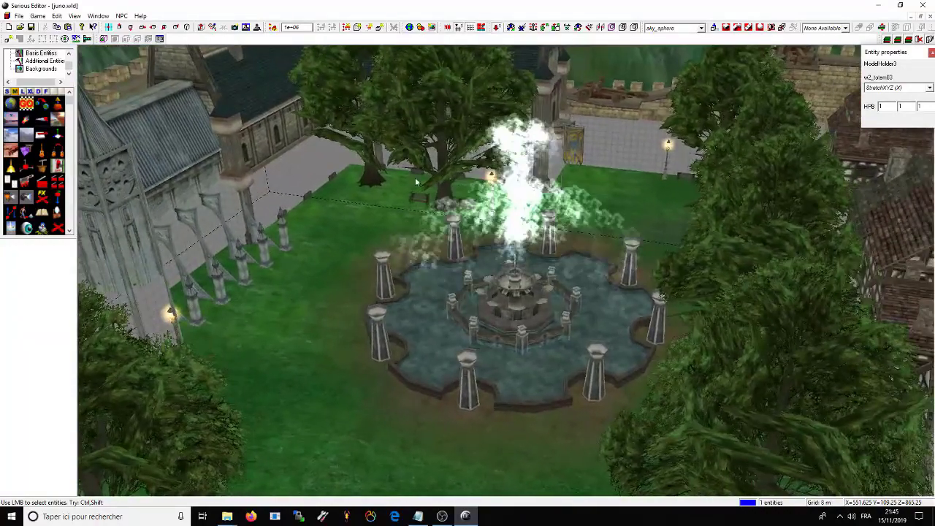
# Step: Select the fountain water and the ModelHolder3 fountain_w1 model, then delete them
pyautogui.click(518, 270)
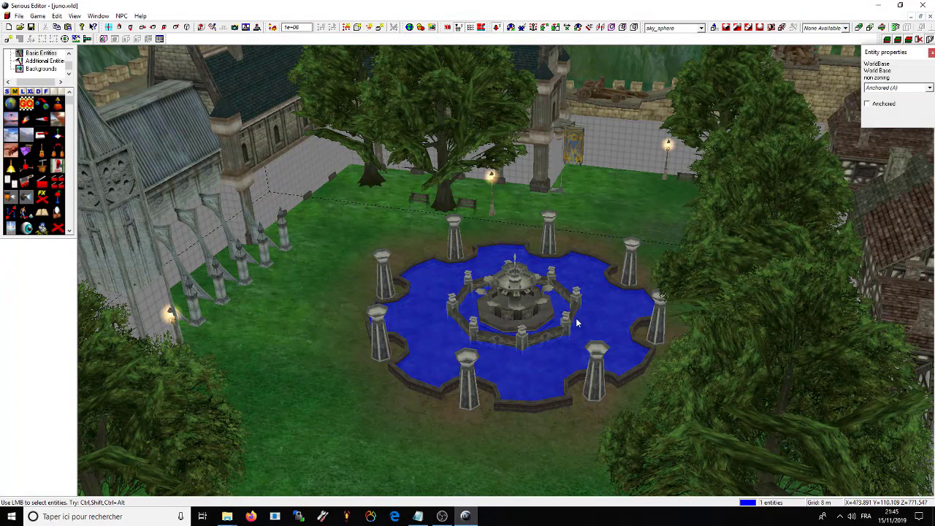
pyautogui.click(531, 351)
pyautogui.click(534, 378)
pyautogui.click(529, 368)
pyautogui.click(530, 385)
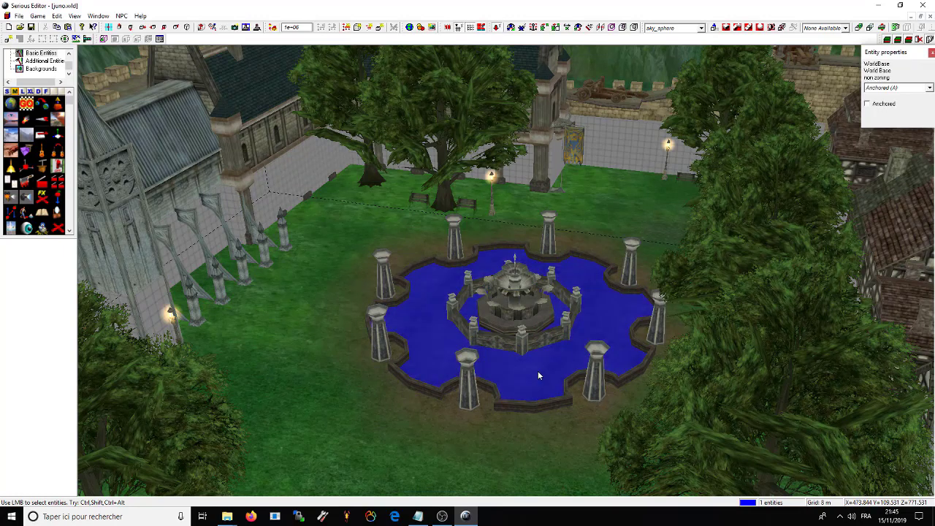
pyautogui.click(538, 376)
pyautogui.click(520, 365)
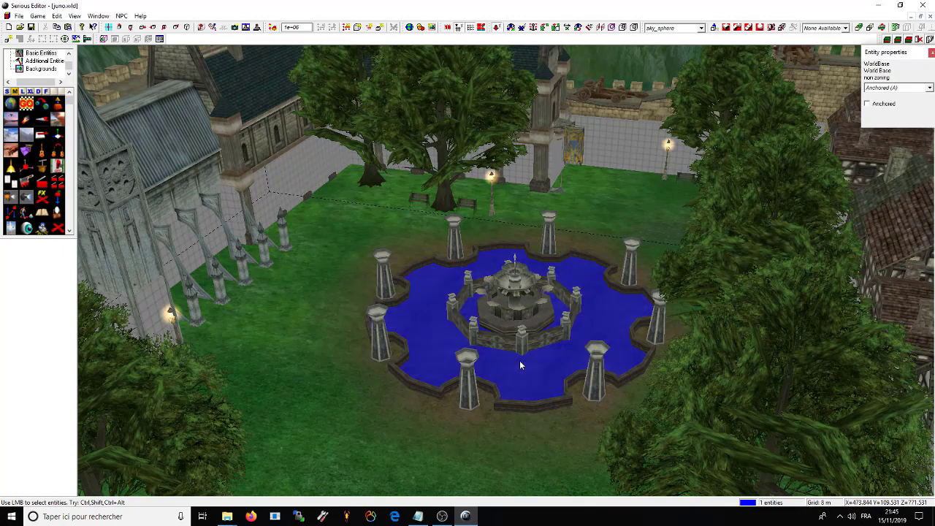
pyautogui.click(520, 280)
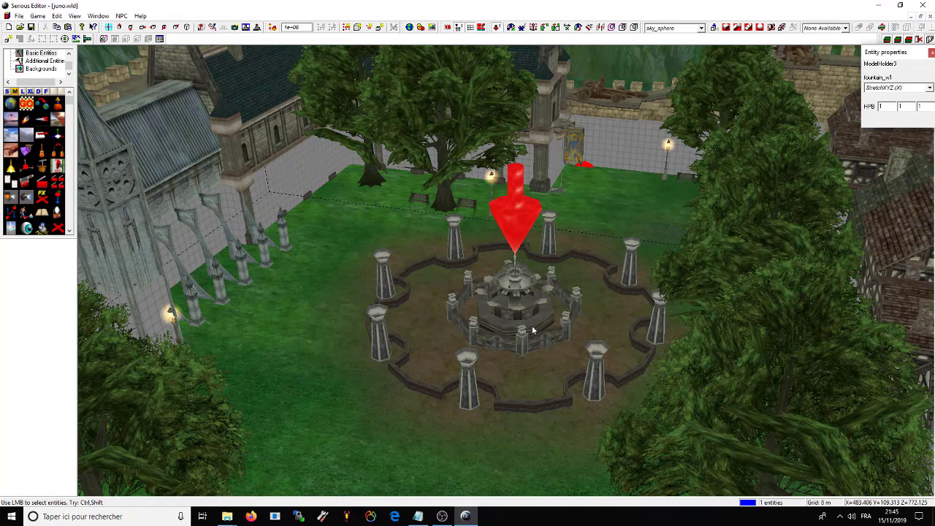
pyautogui.press('Delete')
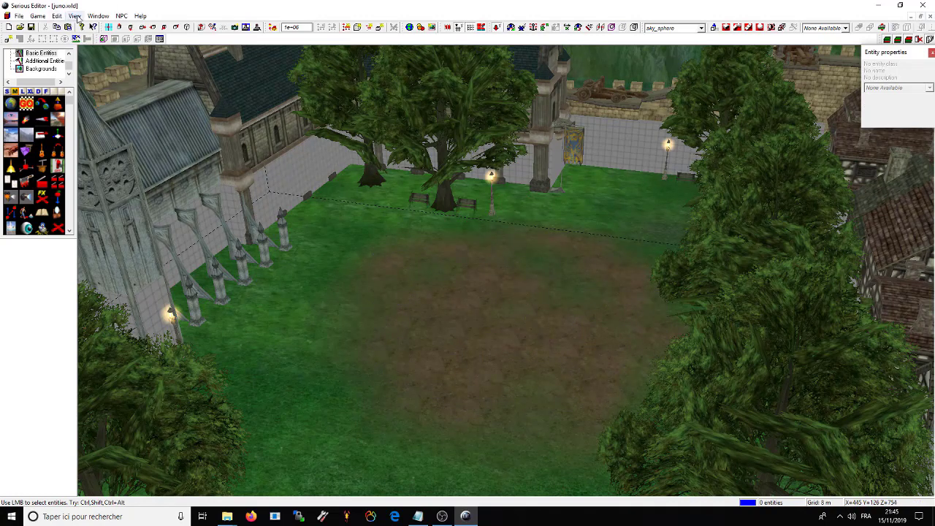
# Step: Turn off the grid overlay and fly the camera to the arched gate and street lamps
pyautogui.click(76, 16)
pyautogui.click(100, 203)
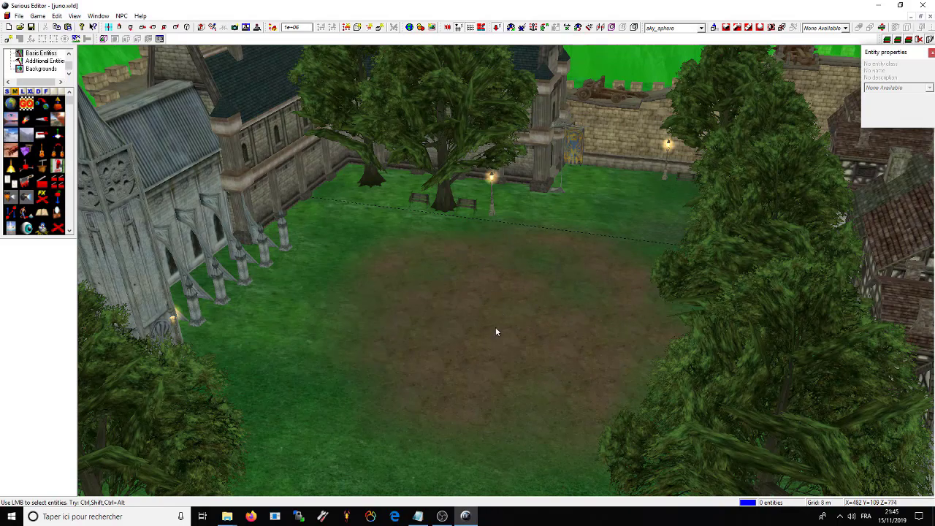
pyautogui.moveTo(495, 332); pyautogui.dragTo(564, 315)
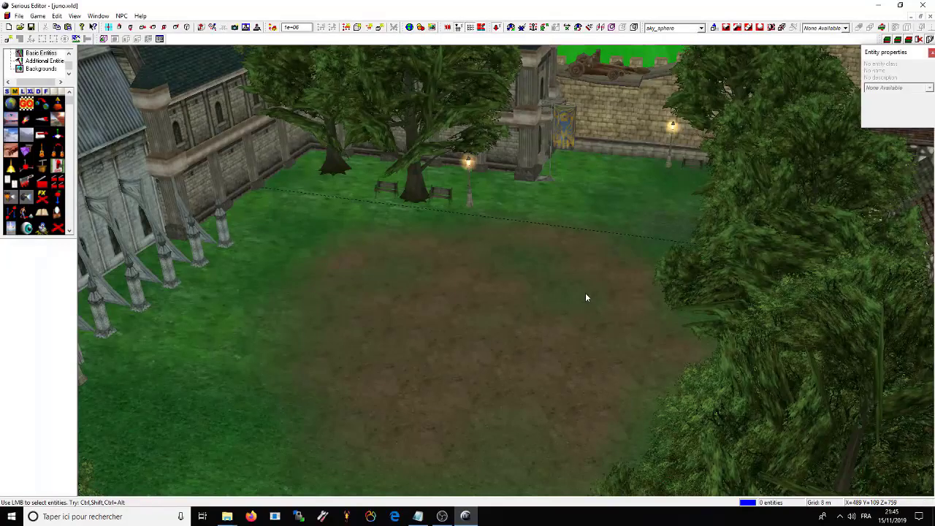
pyautogui.moveTo(401, 233); pyautogui.dragTo(507, 275)
pyautogui.press('Down')
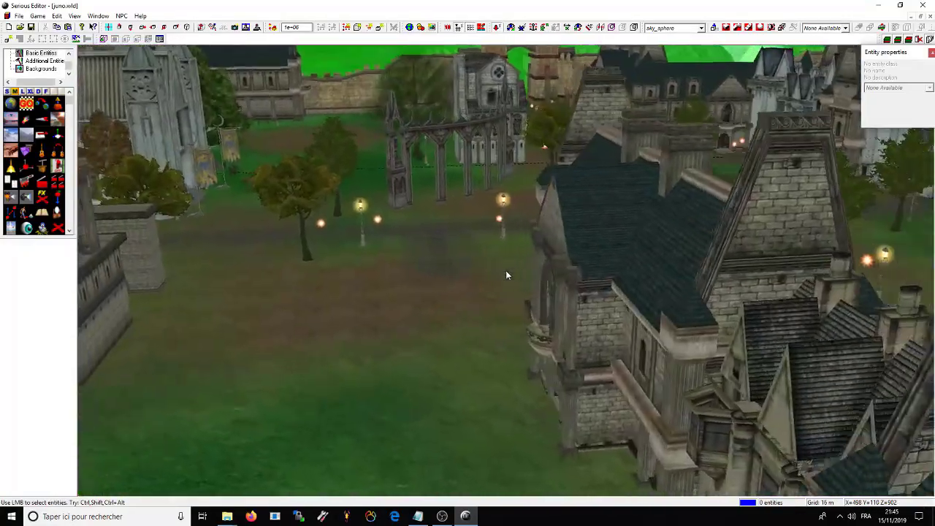
pyautogui.press('Up')
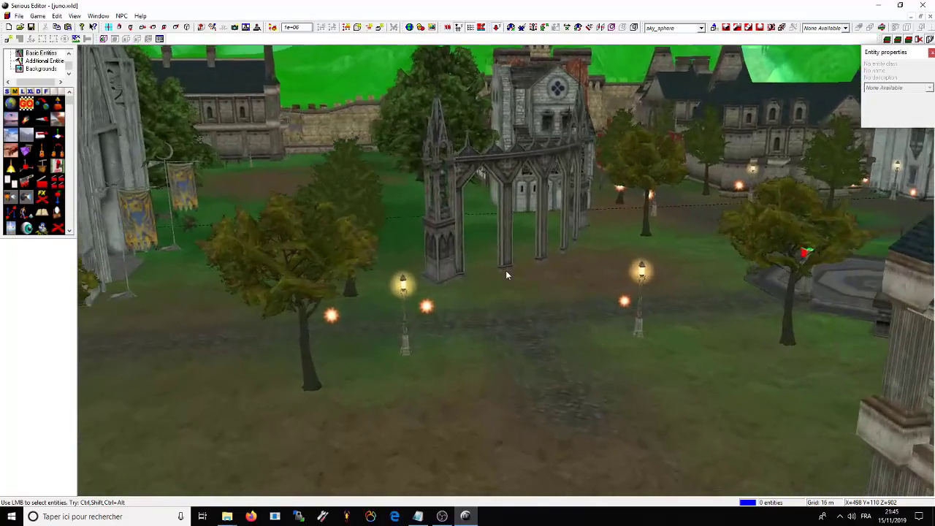
pyautogui.press('Down')
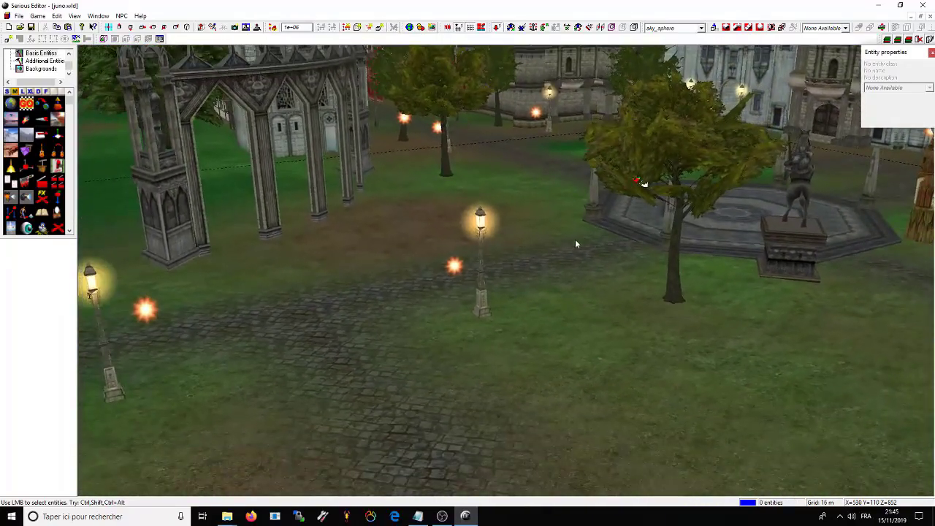
# Step: Select the StreetLight06 and StreetLight07 flares and drag the selected light beside the lamp post
pyautogui.click(454, 266)
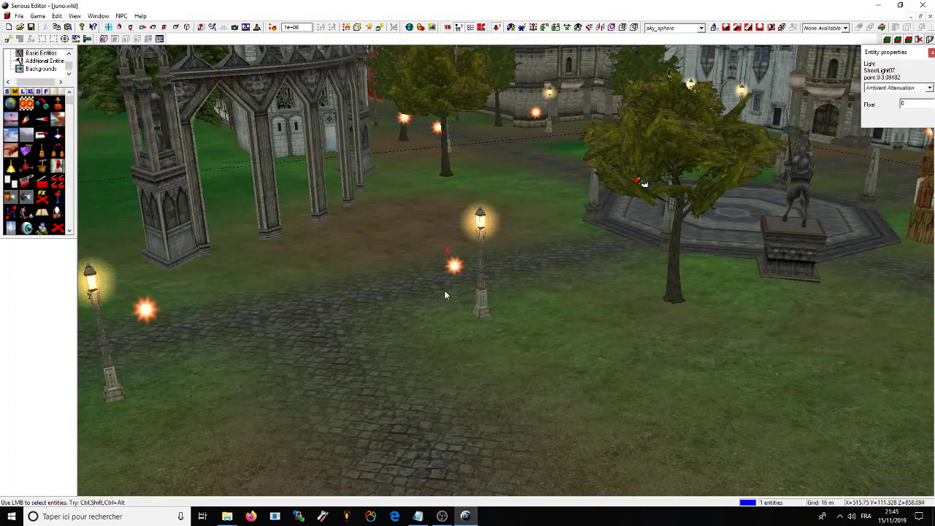
pyautogui.press('Left')
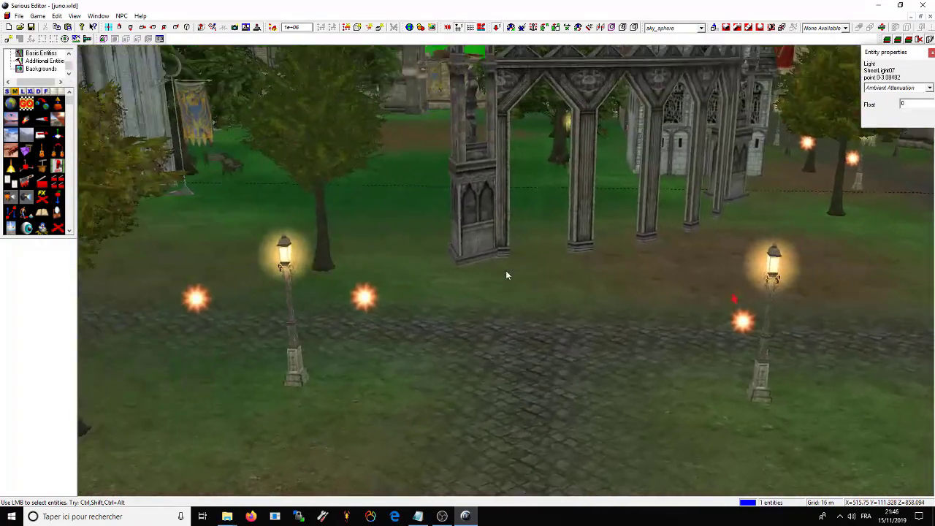
pyautogui.press('Down')
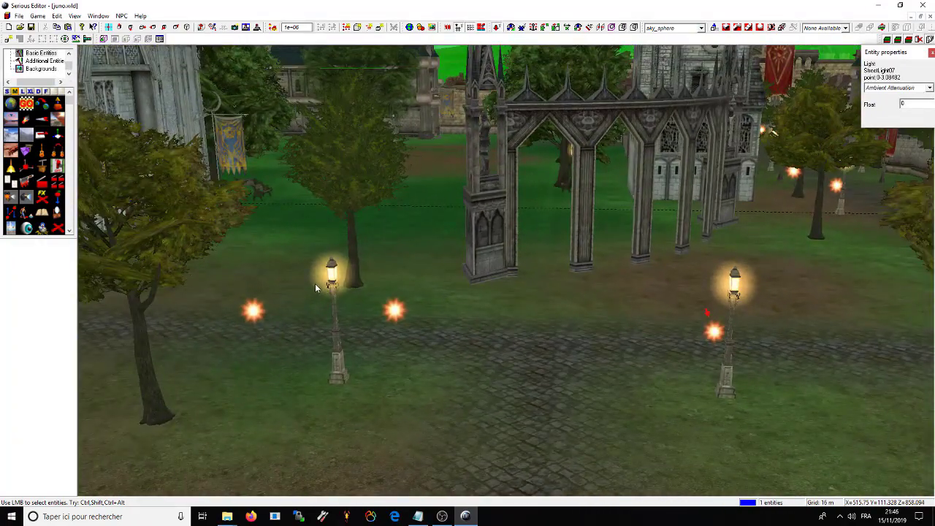
pyautogui.click(393, 312)
pyautogui.click(718, 336)
pyautogui.keyDown('ctrl'); pyautogui.moveTo(398, 320); pyautogui.dragTo(368, 290); pyautogui.keyUp('ctrl')
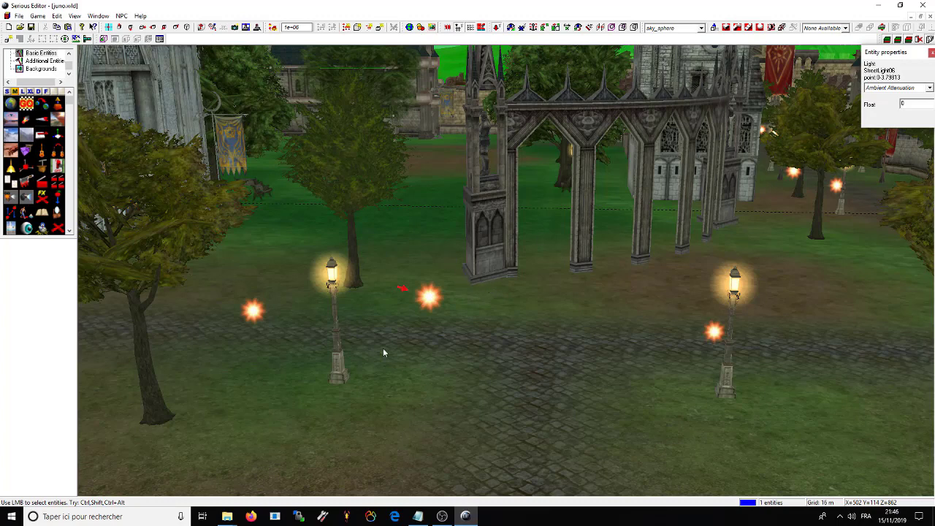
# Step: Close juno.wld, discarding the unsaved changes
pyautogui.click(19, 15)
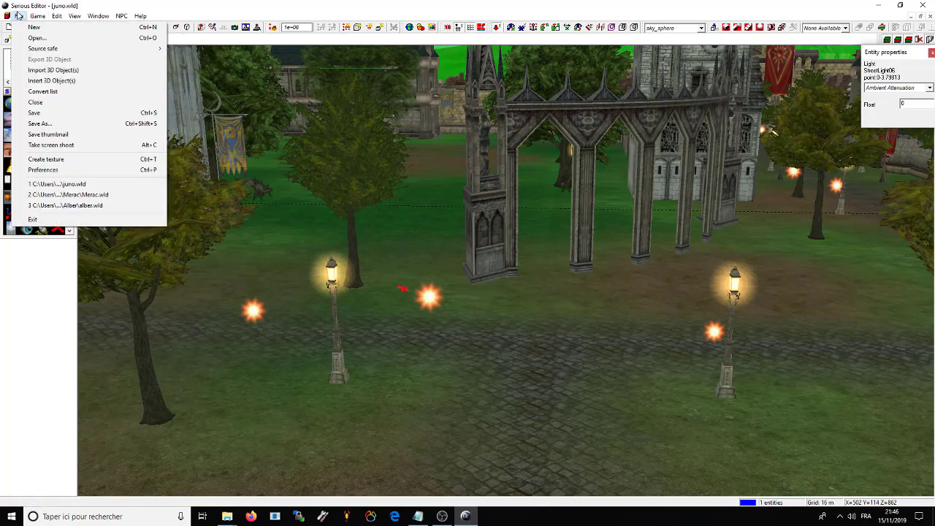
pyautogui.click(36, 100)
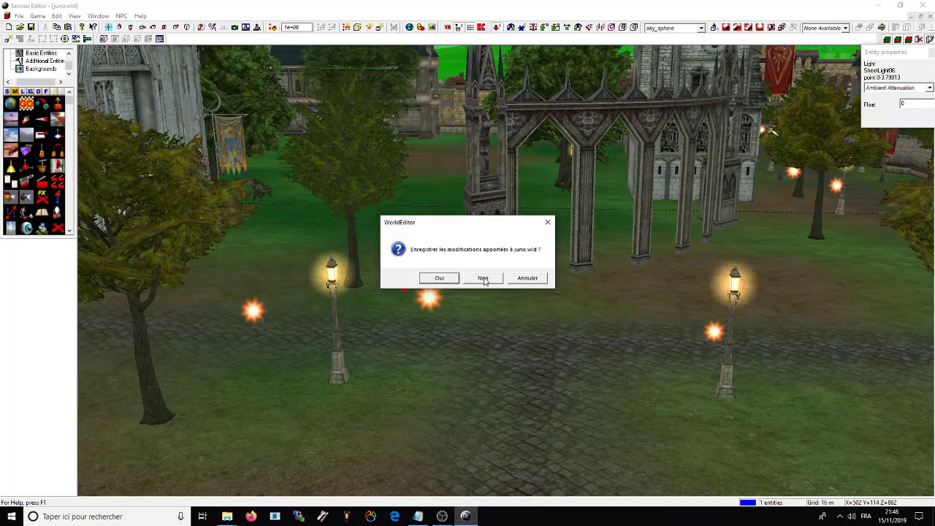
pyautogui.click(482, 279)
# Step: Open dunseon1.wld from the World\Dungeon1 folder
pyautogui.click(7, 16)
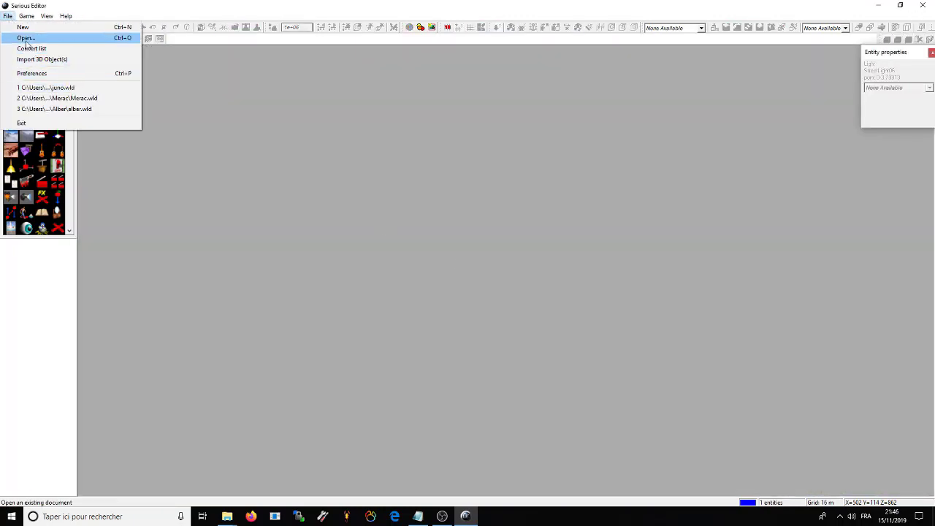
pyautogui.click(29, 36)
pyautogui.click(492, 130)
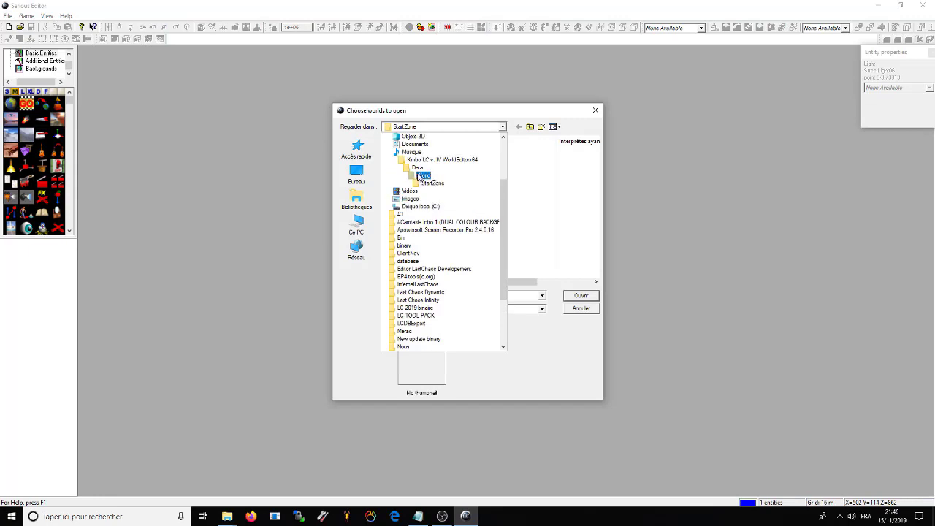
pyautogui.click(420, 177)
pyautogui.scroll(10, 444, 238)
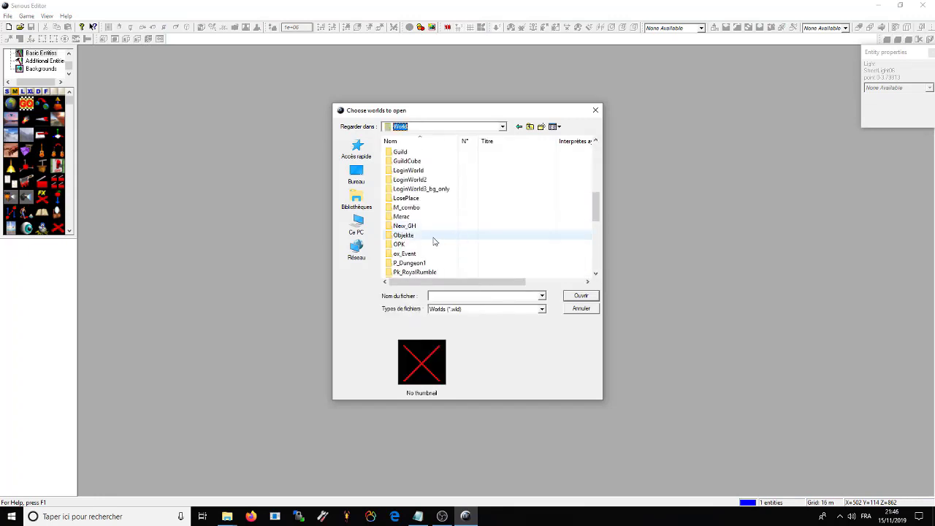
pyautogui.doubleClick(407, 226)
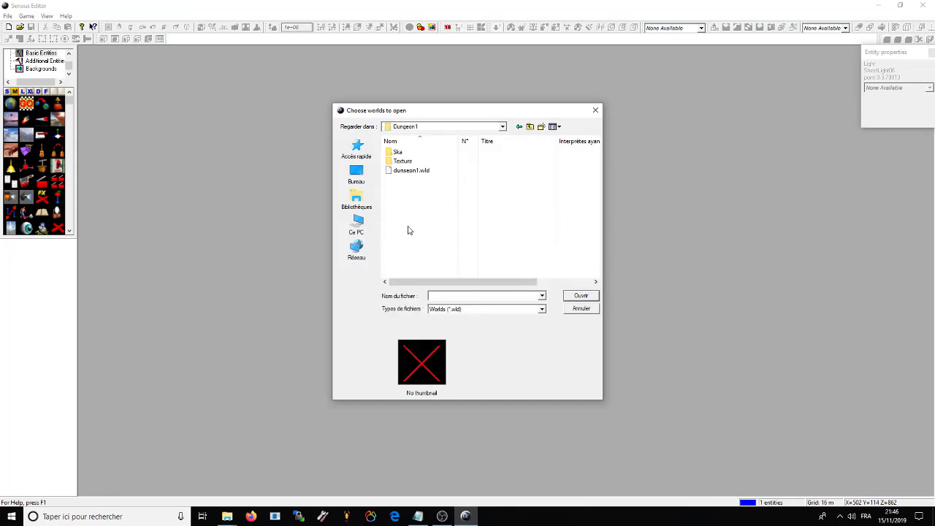
pyautogui.doubleClick(403, 169)
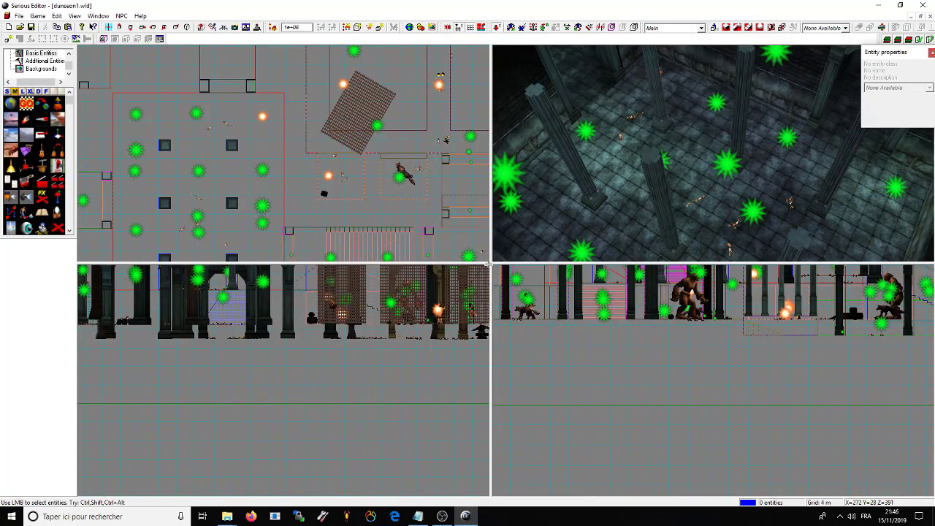
# Step: Maximize the perspective viewport and fly forward to the pillared corridor with green lights
pyautogui.press('KP_Multiply')
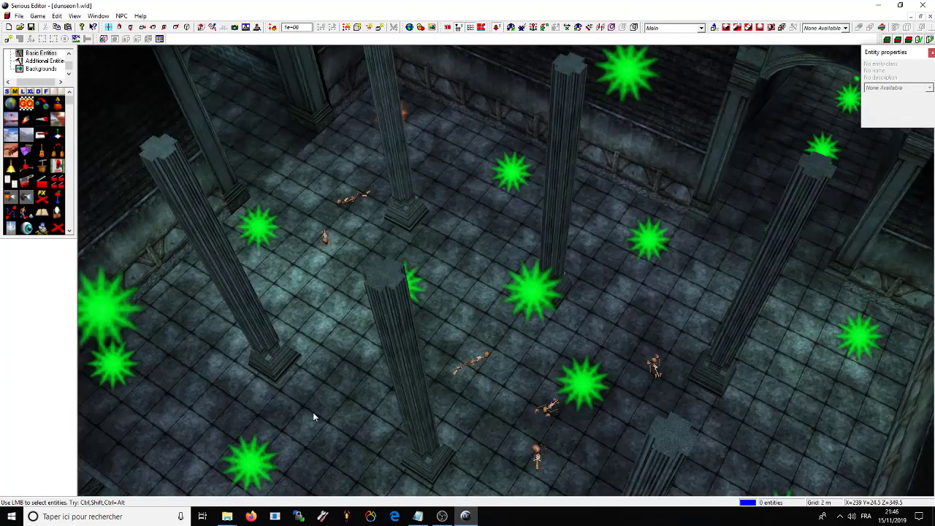
pyautogui.moveTo(314, 411); pyautogui.dragTo(513, 277)
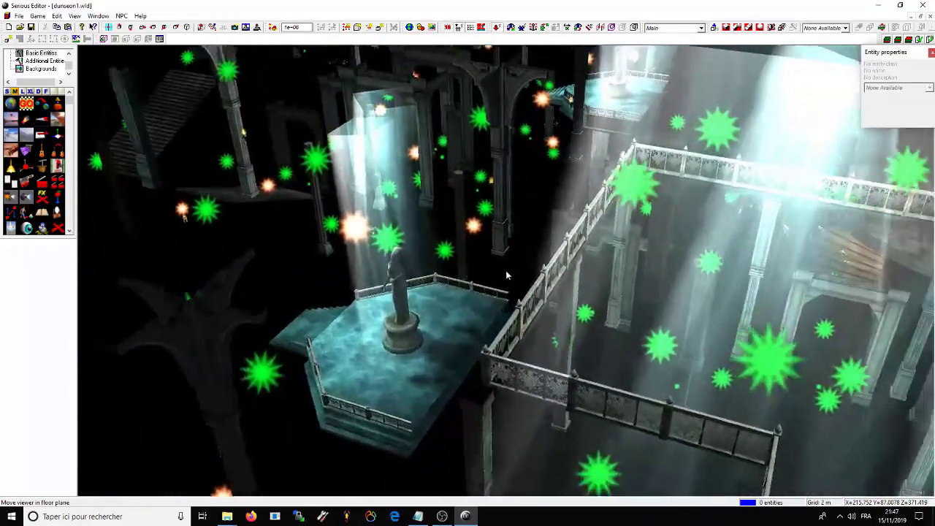
pyautogui.moveTo(506, 275)
pyautogui.mouseDown()
pyautogui.moveTo(547, 282)
pyautogui.moveTo(403, 273)
pyautogui.moveTo(467, 273)
pyautogui.moveTo(509, 288)
pyautogui.moveTo(503, 280)
pyautogui.mouseUp()
# Step: Select the central green light and drag it onto the left wall
pyautogui.click(506, 285)
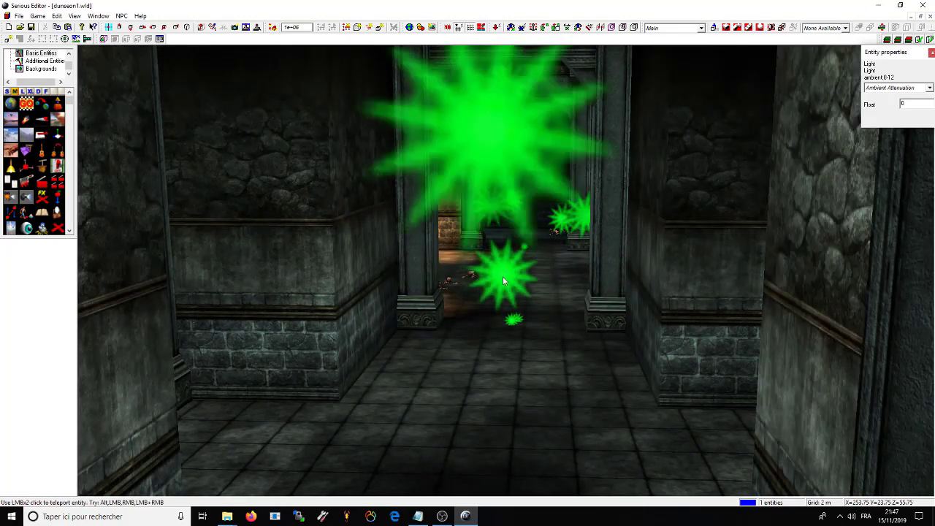
pyautogui.keyDown('ctrl'); pyautogui.moveTo(491, 335); pyautogui.dragTo(394, 272); pyautogui.keyUp('ctrl')
pyautogui.moveTo(384, 250); pyautogui.dragTo(385, 300)
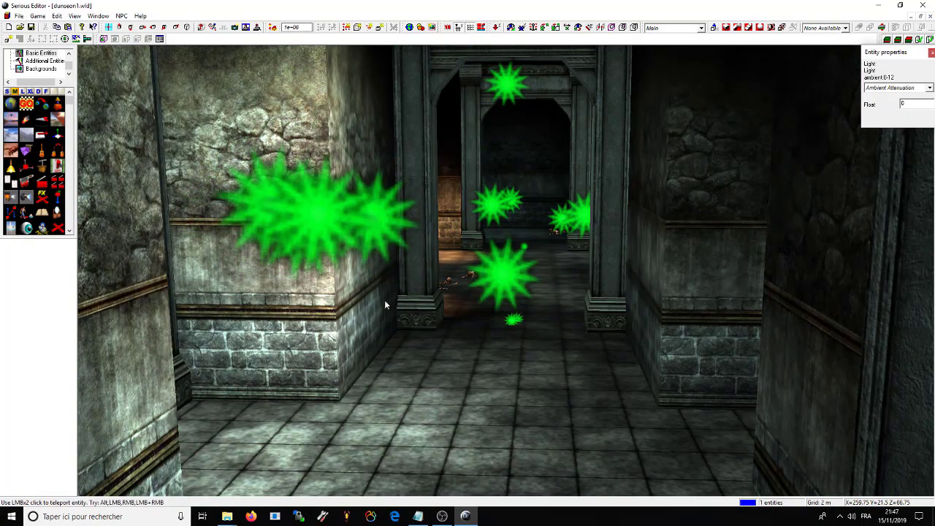
# Step: Delete the corridor's green lights, the archgate model and the Torch_05 torch light
pyautogui.click(499, 281)
pyautogui.press('Delete')
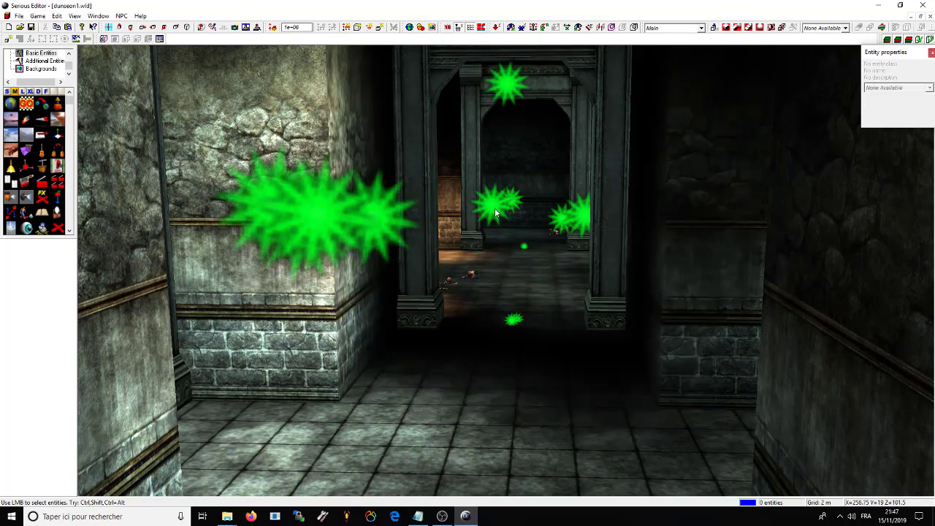
pyautogui.press('Delete')
pyautogui.press('Delete')
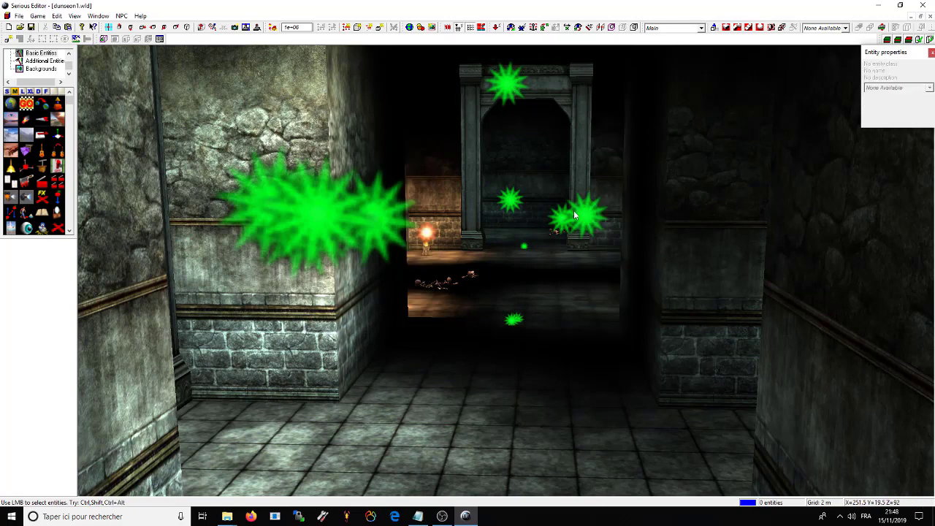
pyautogui.press('Delete')
pyautogui.press('Delete')
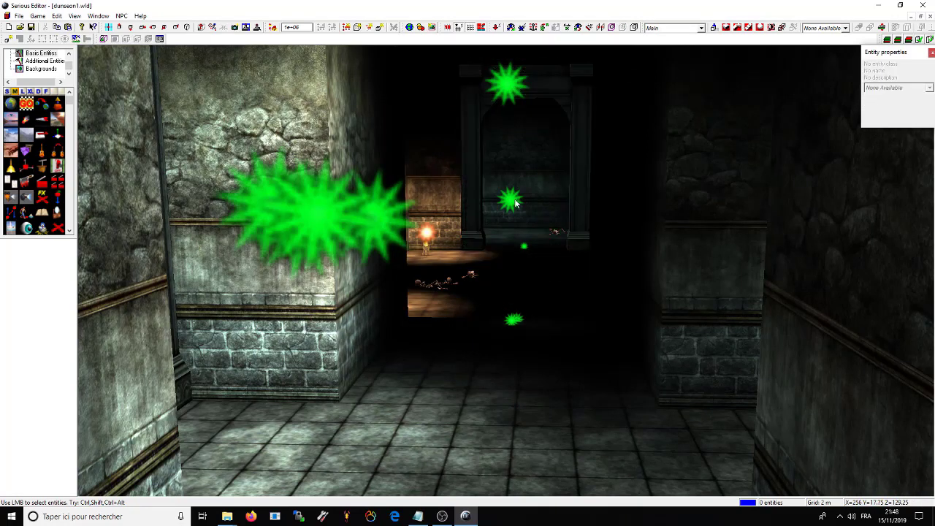
pyautogui.press('Delete')
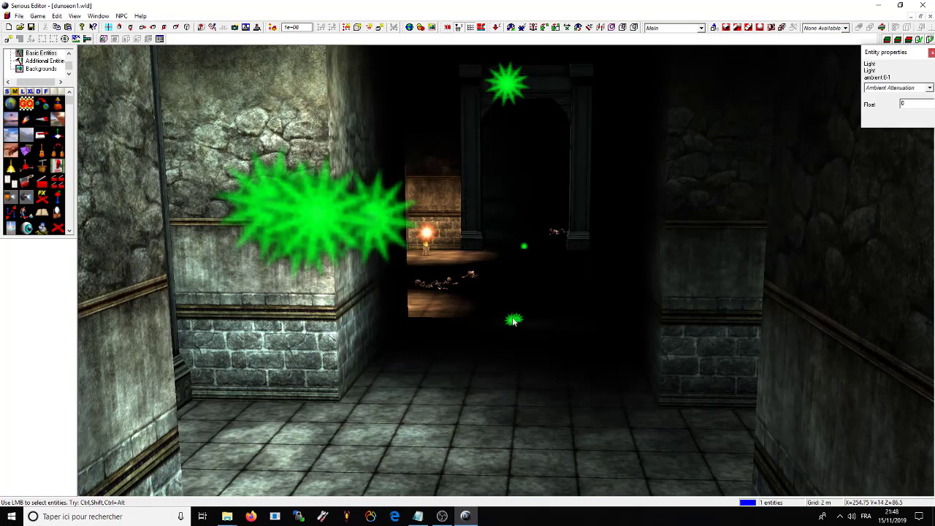
pyautogui.press('Delete')
pyautogui.click(429, 237)
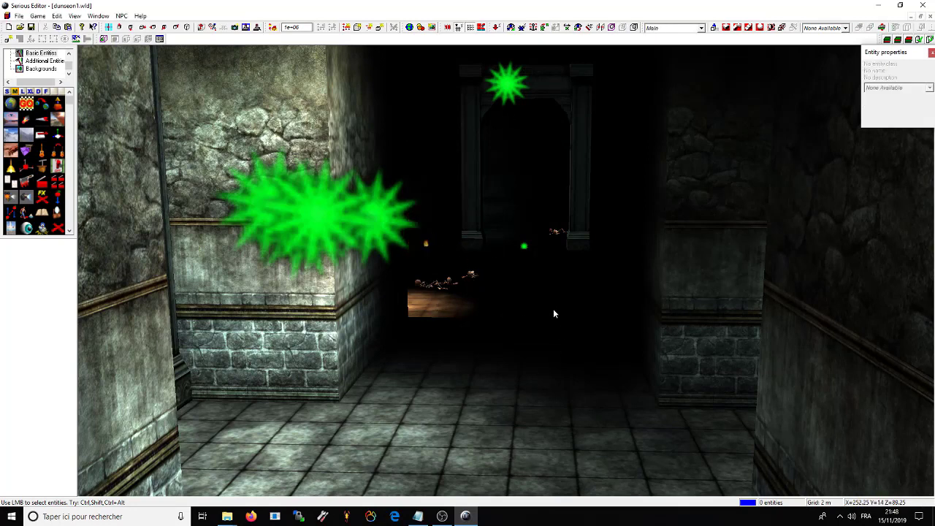
# Step: Select the LightBeam_Main entity, teleport it, and drag it onto the left-hand structure
pyautogui.scroll(10, 505, 272)
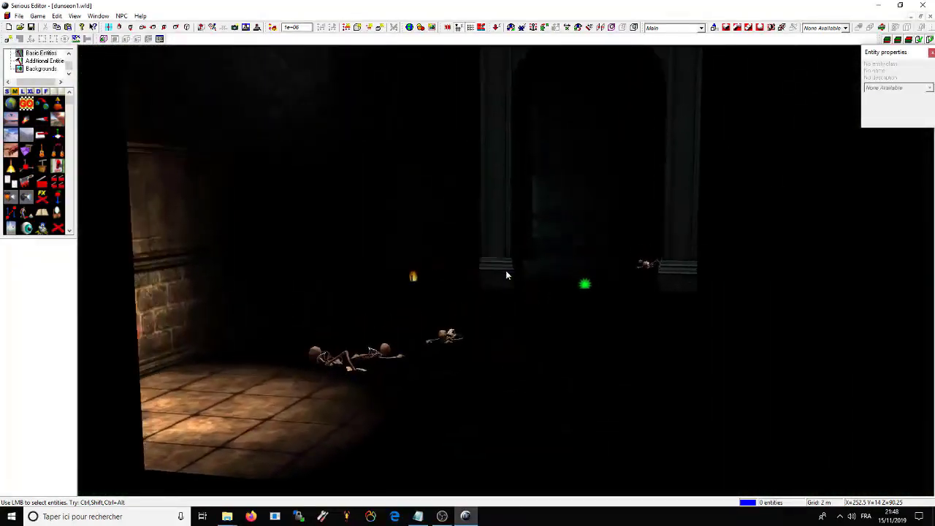
pyautogui.scroll(10, 506, 270)
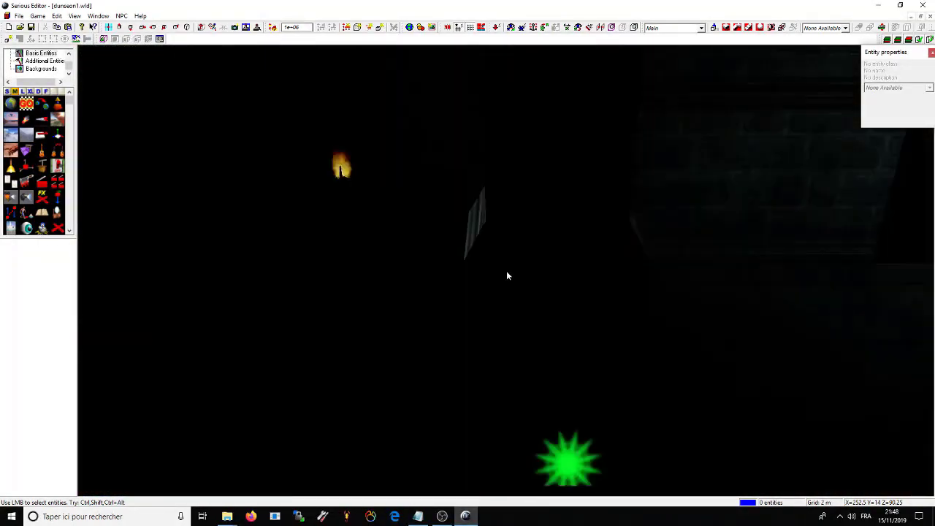
pyautogui.scroll(10, 507, 274)
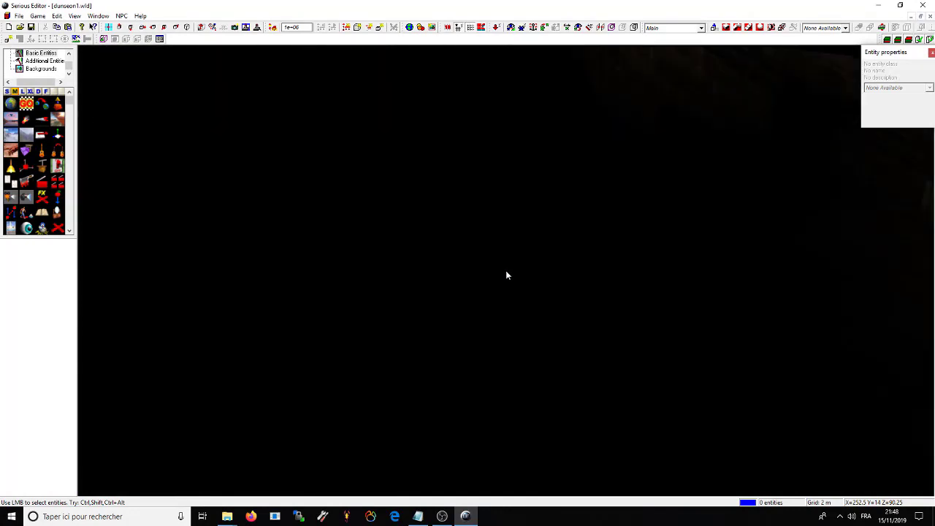
pyautogui.scroll(10, 507, 276)
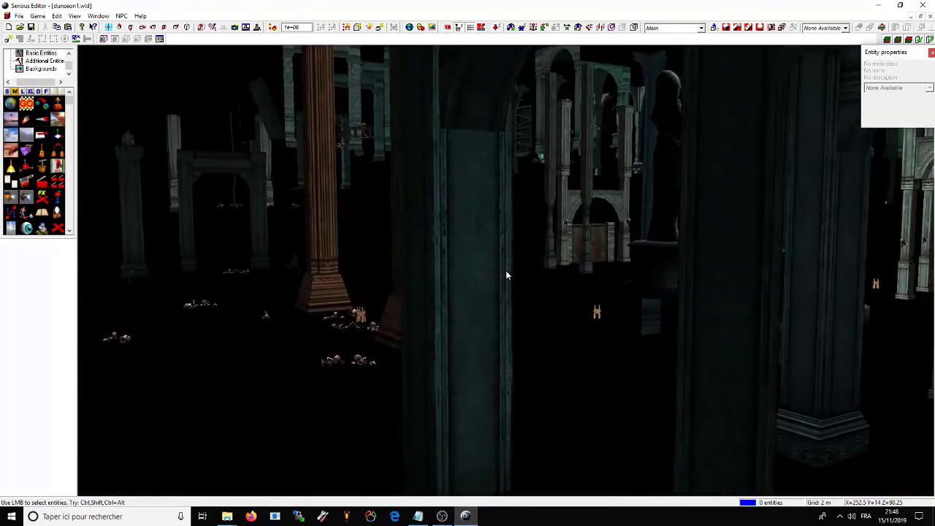
pyautogui.scroll(10, 506, 275)
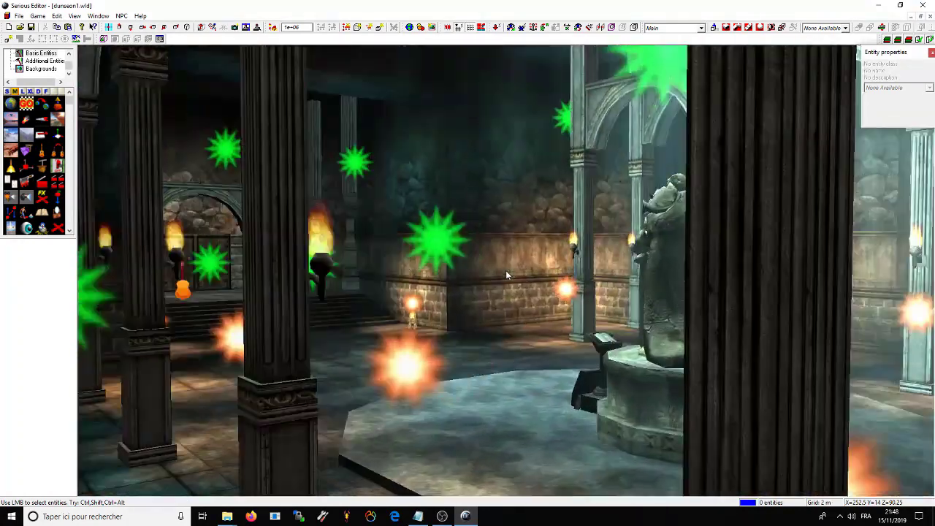
pyautogui.scroll(10, 506, 275)
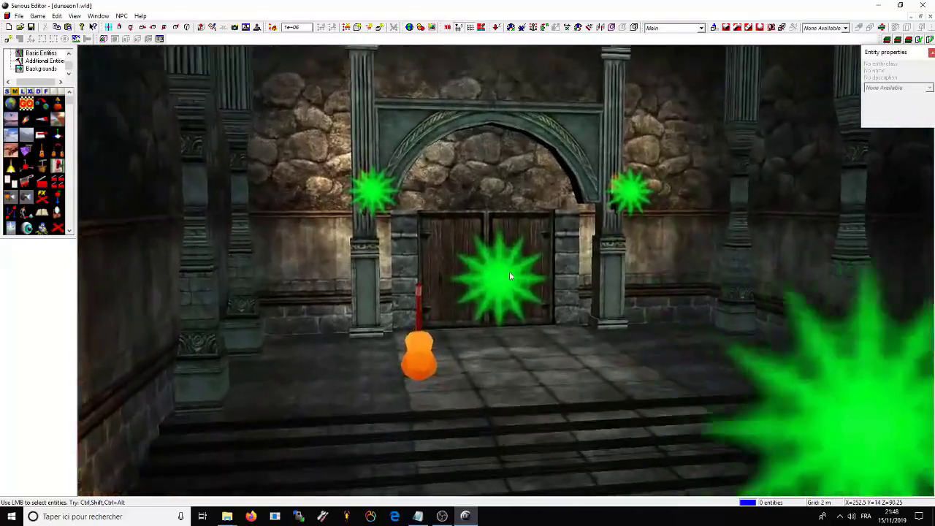
pyautogui.scroll(10, 506, 272)
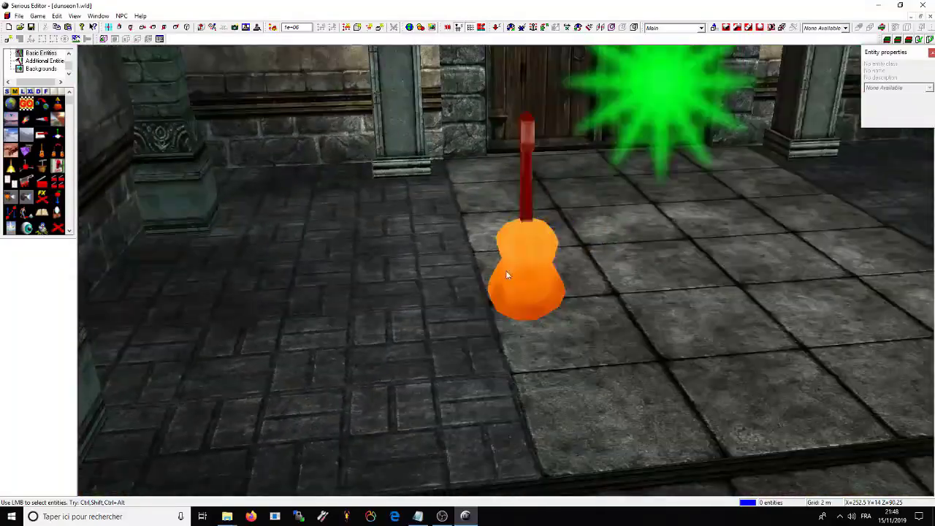
pyautogui.scroll(10, 506, 275)
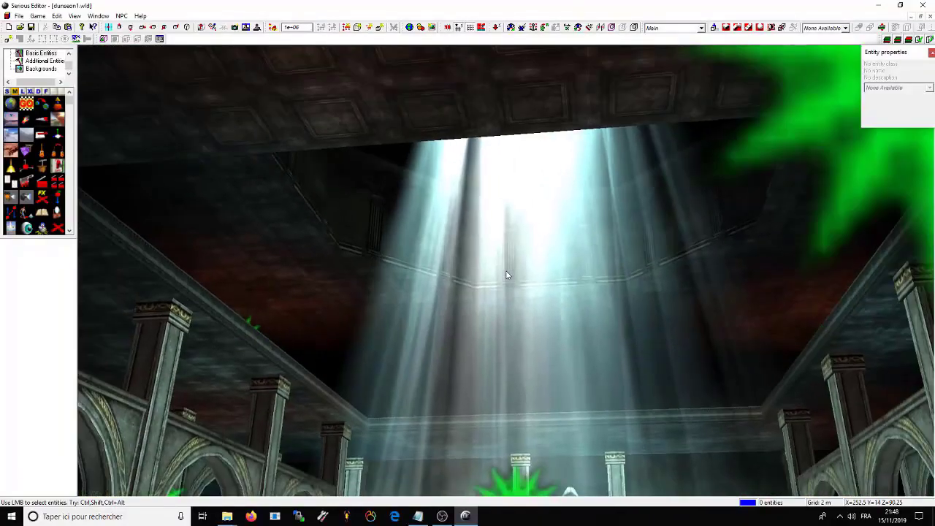
pyautogui.scroll(10, 506, 274)
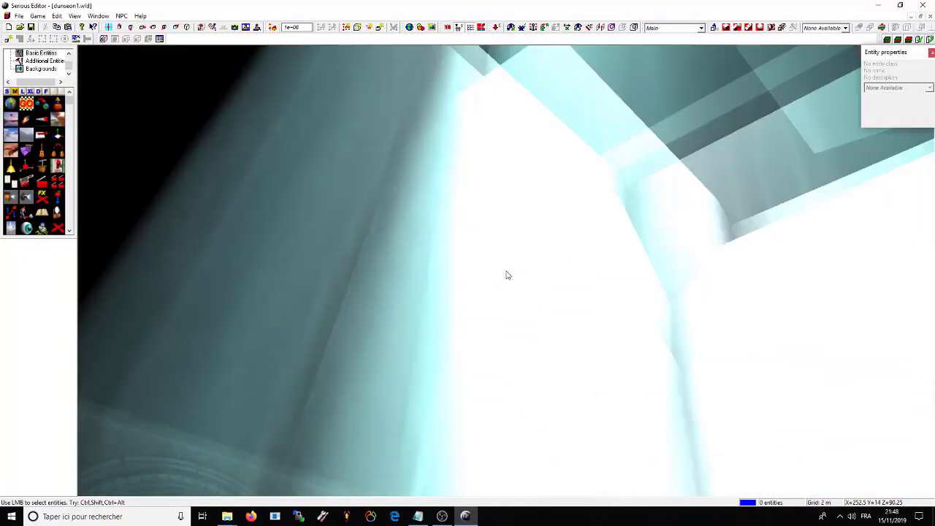
pyautogui.scroll(-10, 508, 274)
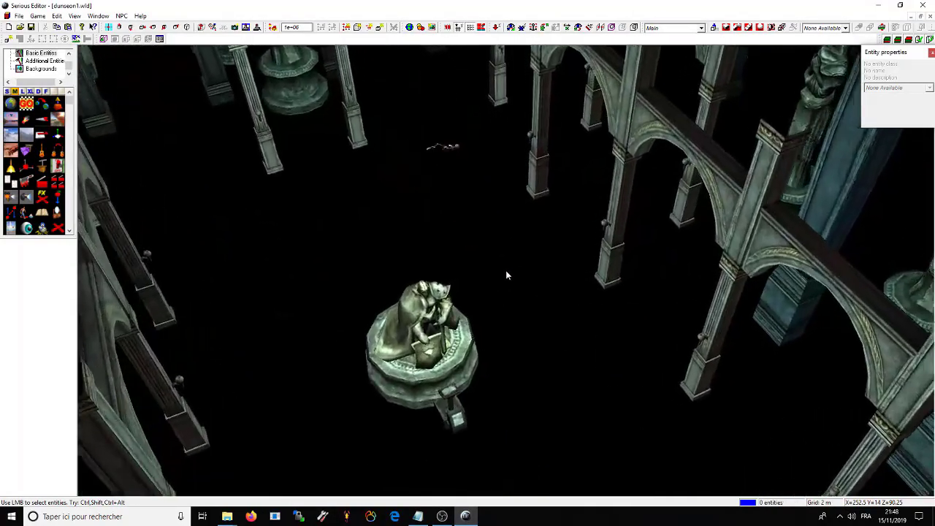
pyautogui.scroll(10, 505, 270)
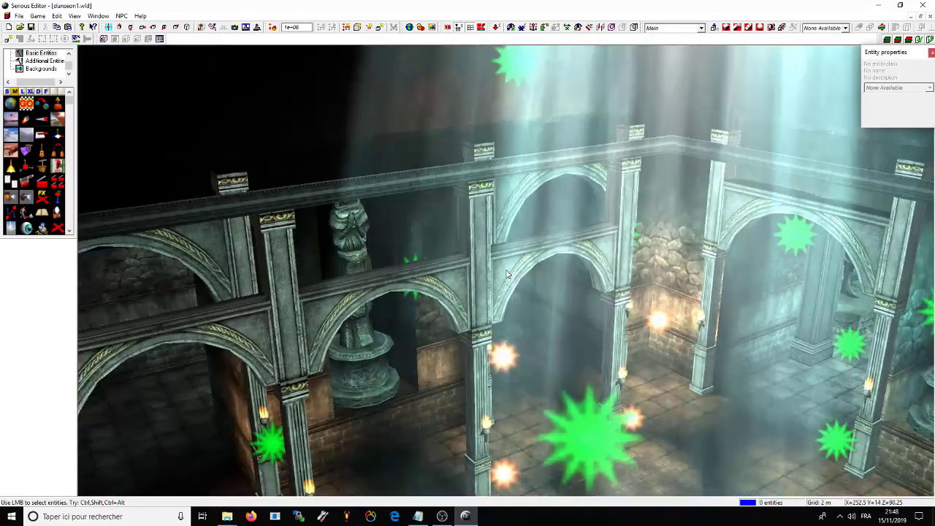
pyautogui.moveTo(506, 274); pyautogui.dragTo(554, 313, button='right')
pyautogui.click(544, 198)
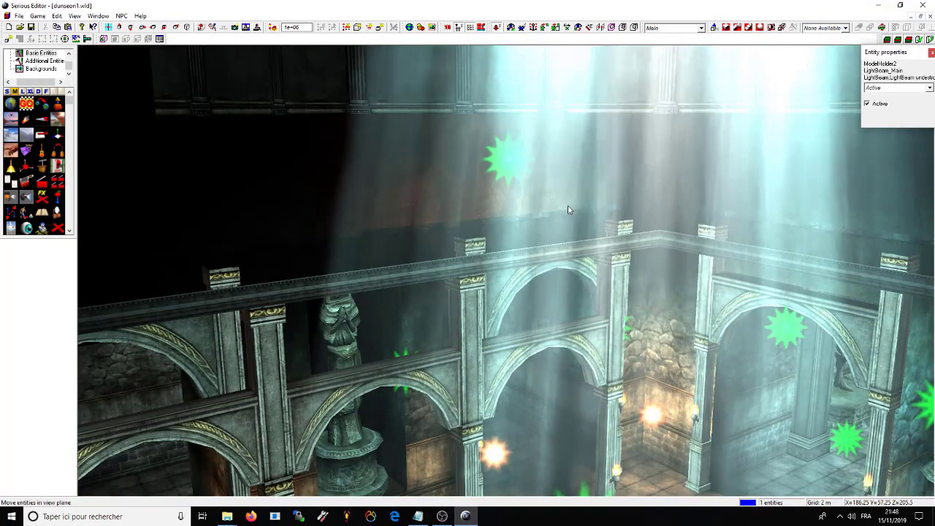
pyautogui.scroll(-10, 496, 280)
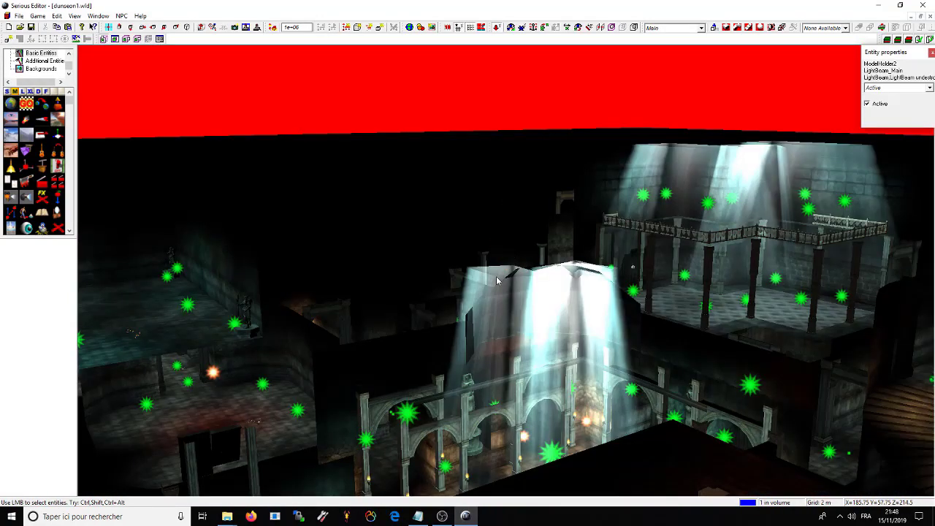
pyautogui.doubleClick(558, 304)
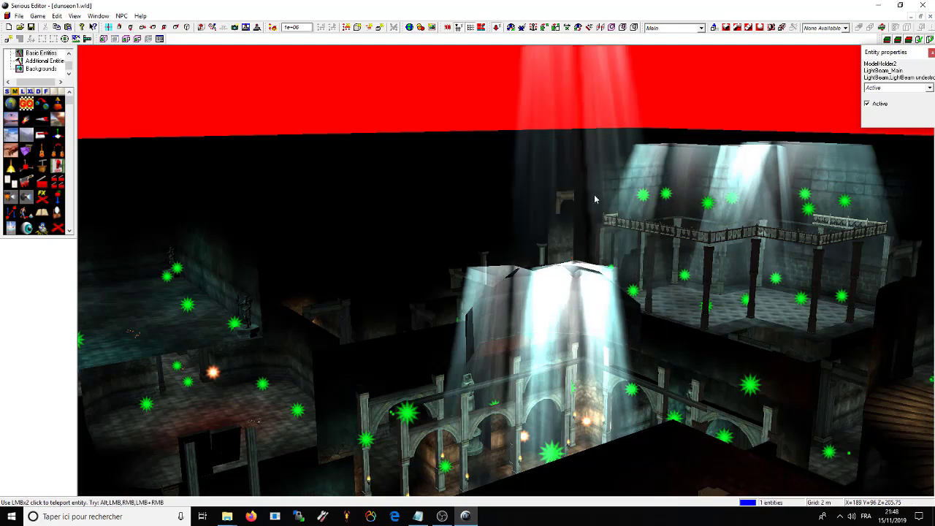
pyautogui.moveTo(594, 199); pyautogui.dragTo(205, 324)
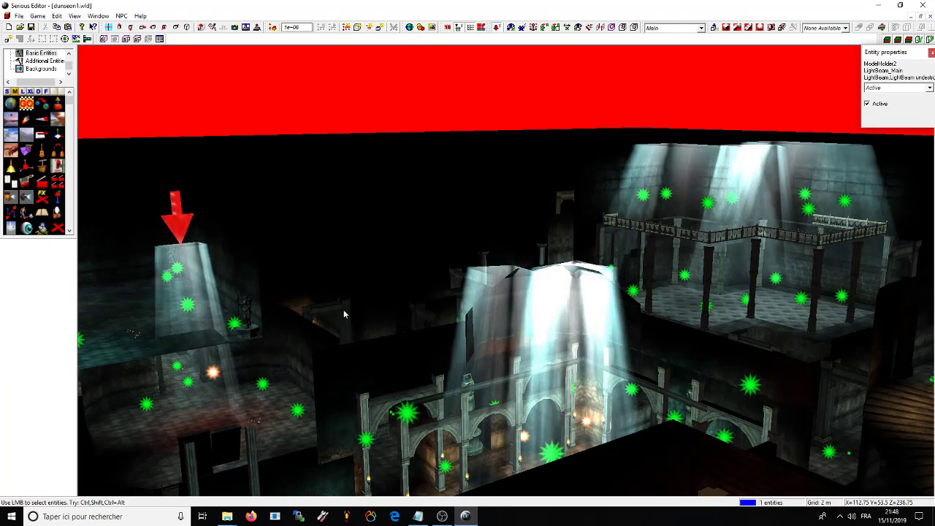
pyautogui.click(19, 16)
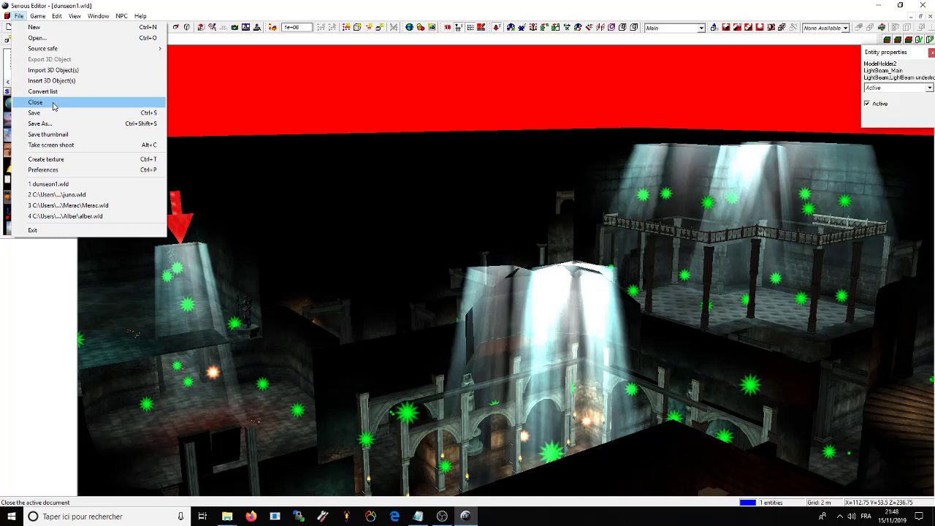
# Step: Close dunseon1.wld without saving, reopen juno.wld from recent files, and maximize the view over the plaza
pyautogui.click(54, 103)
pyautogui.click(490, 277)
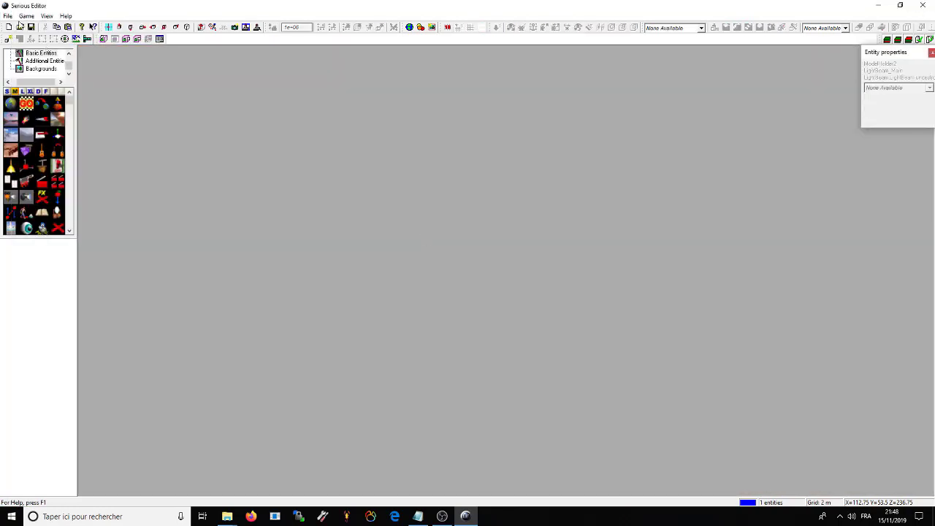
pyautogui.click(8, 16)
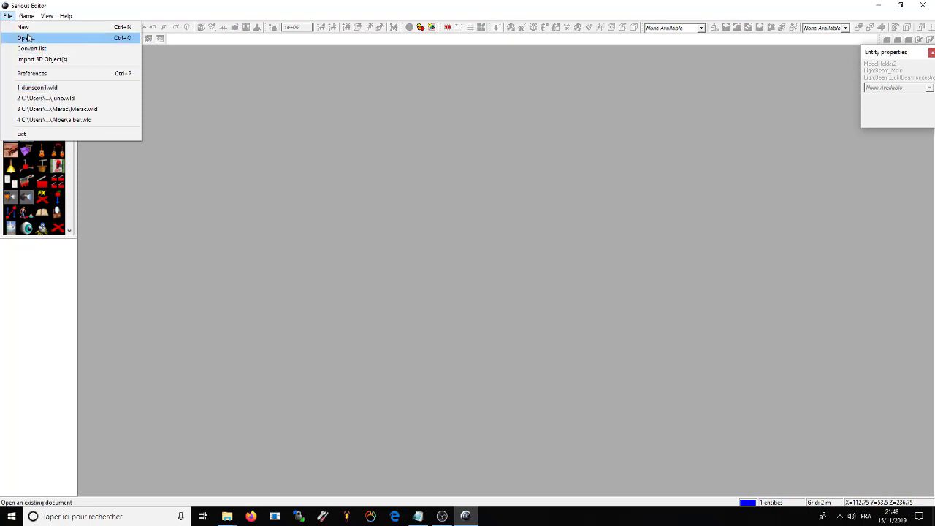
pyautogui.click(61, 88)
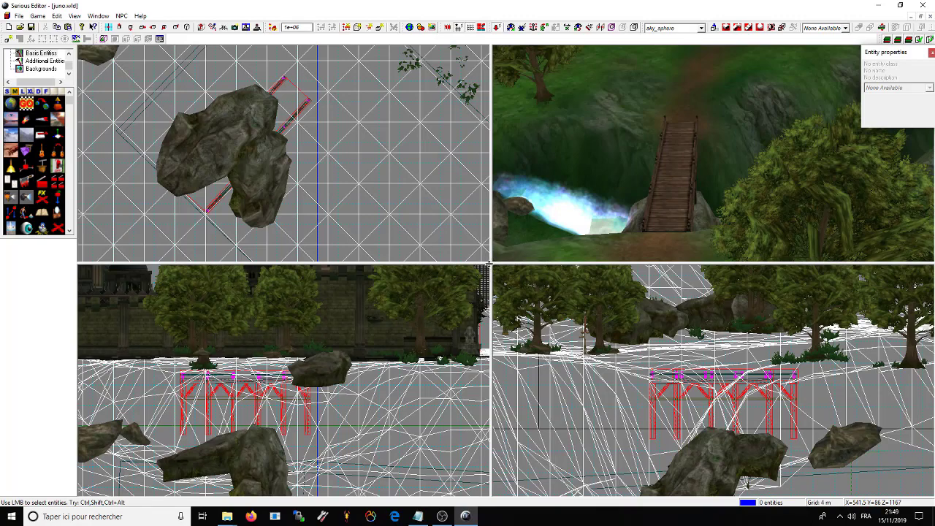
pyautogui.press('z')
pyautogui.moveTo(524, 366); pyautogui.dragTo(421, 272)
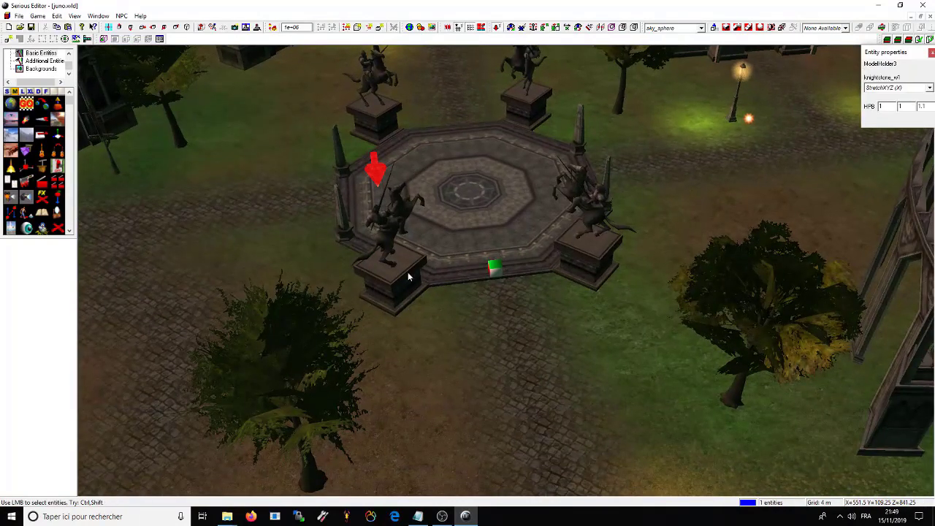
# Step: Delete the three horseman statues from the plaza
pyautogui.click(586, 237)
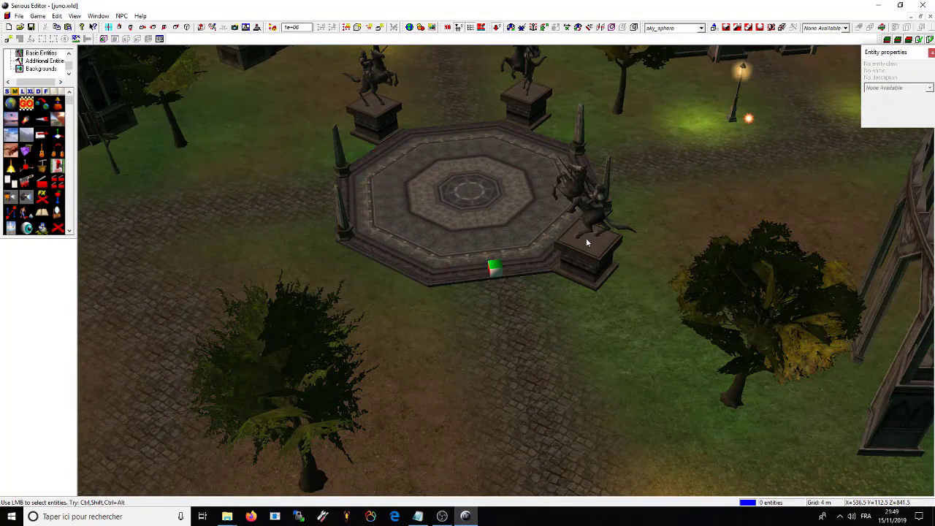
pyautogui.click(585, 216)
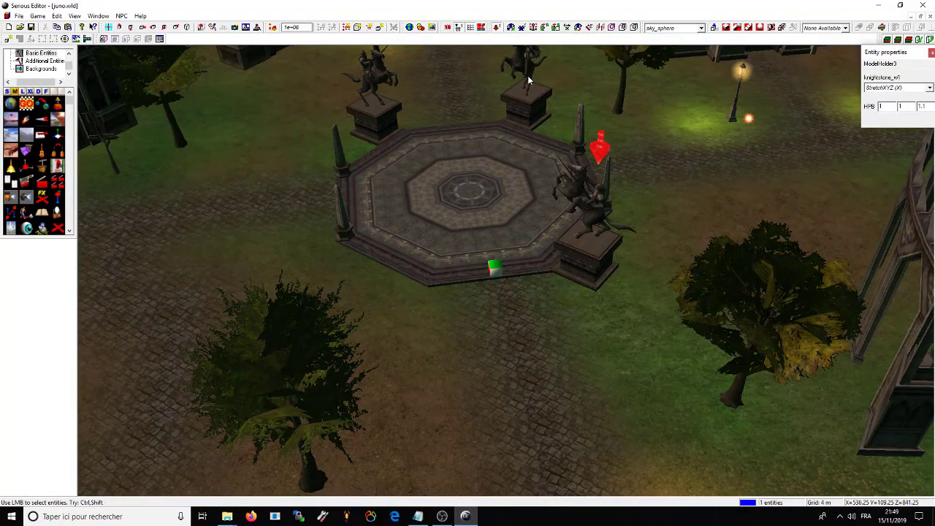
pyautogui.press('Delete')
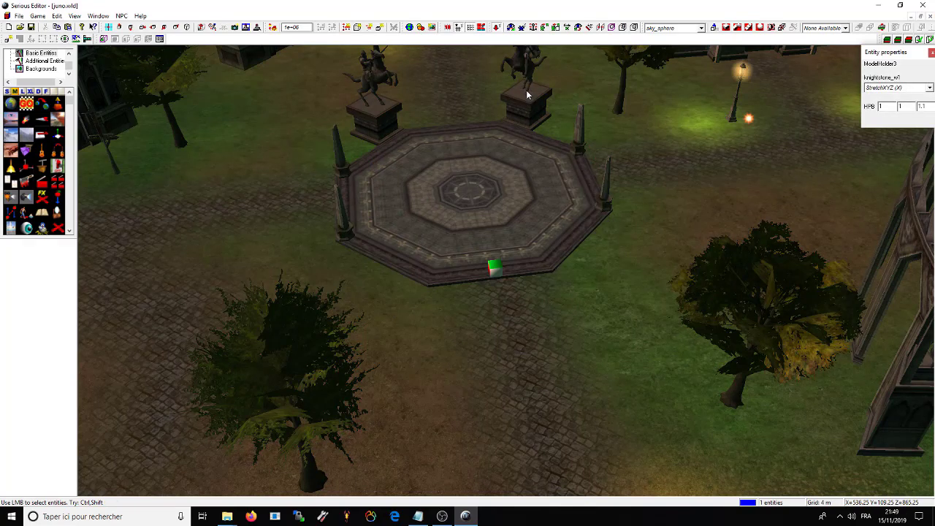
pyautogui.press('Delete')
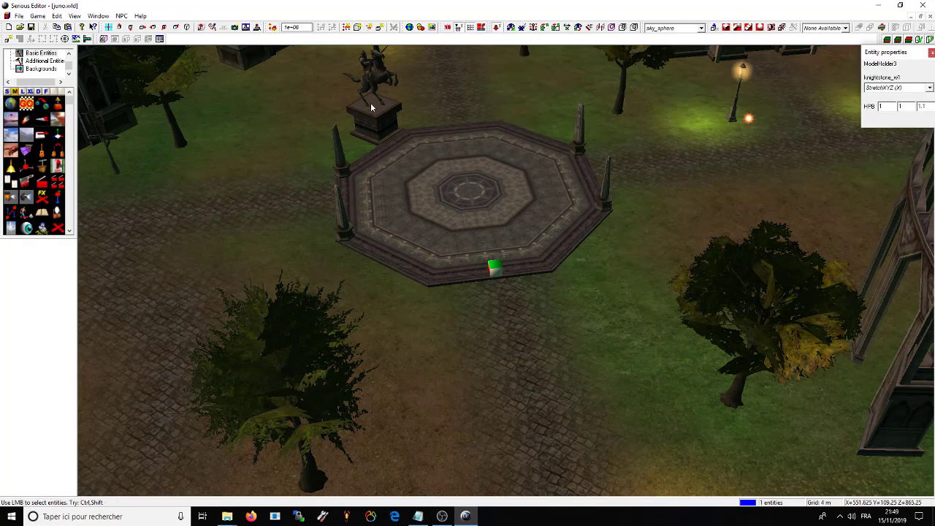
pyautogui.press('Delete')
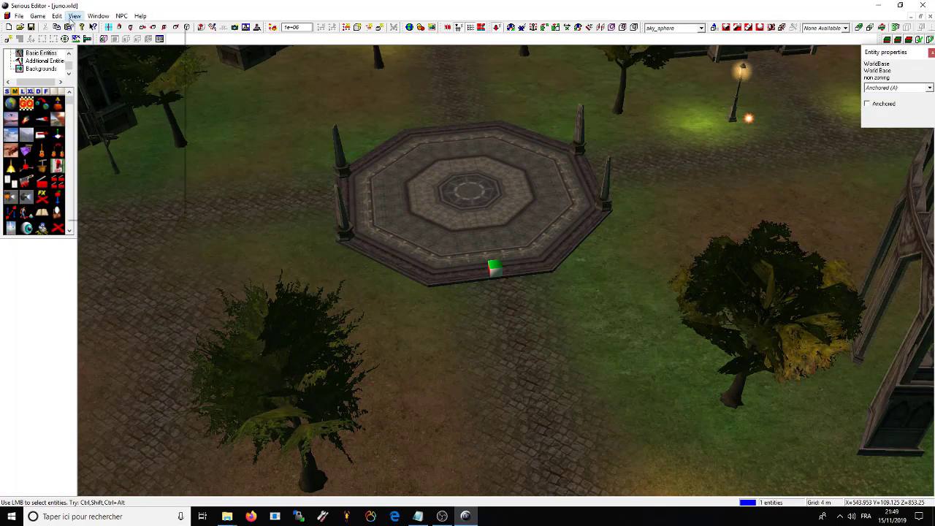
# Step: Reveal the brush beneath and delete the octagonal plaza model
pyautogui.click(75, 16)
pyautogui.click(110, 210)
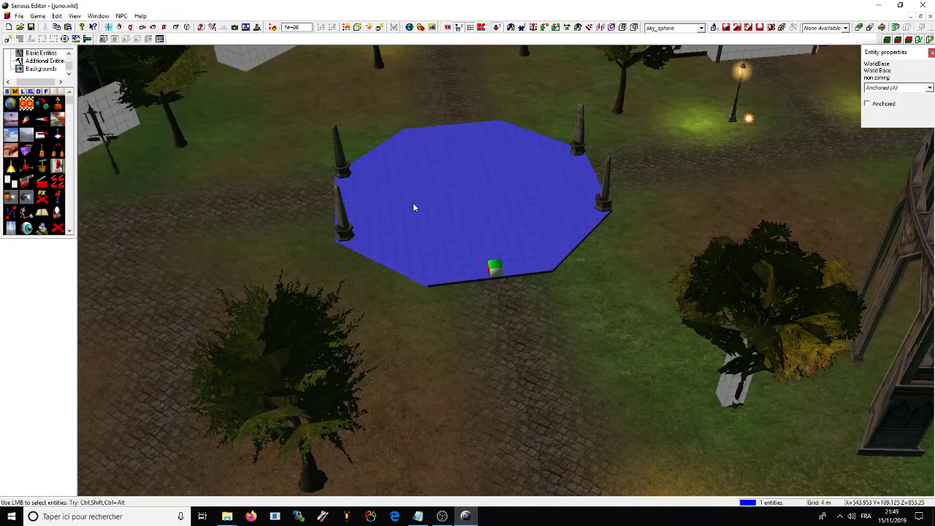
pyautogui.click(463, 206)
pyautogui.click(464, 217)
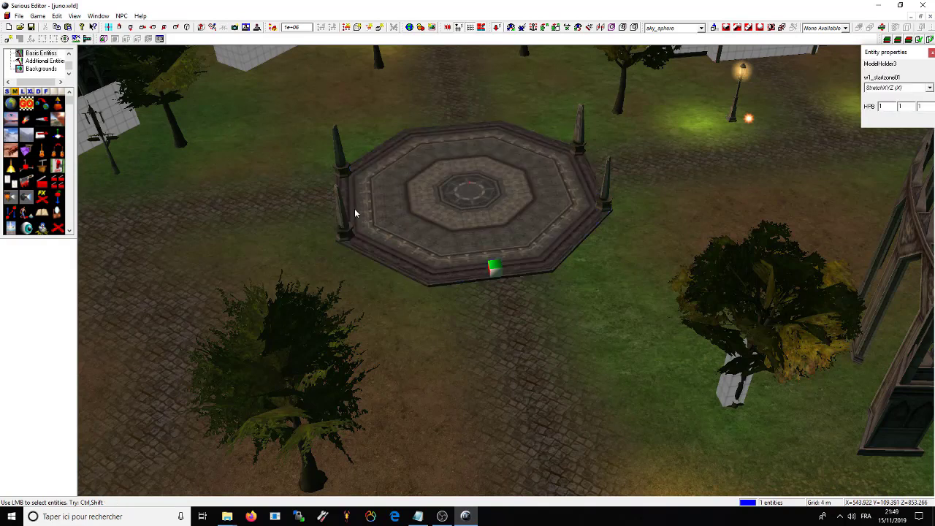
pyautogui.press('Delete')
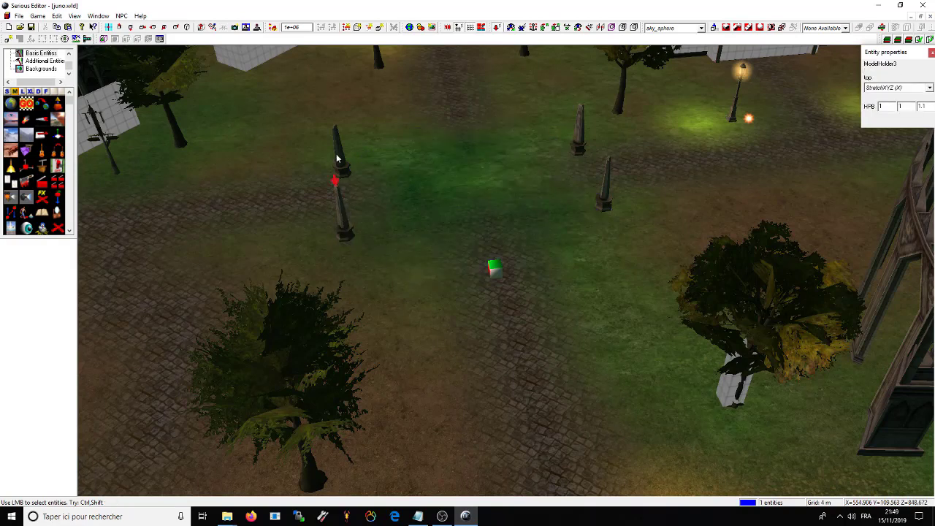
# Step: Delete the remaining obelisks around the plaza
pyautogui.click(577, 137)
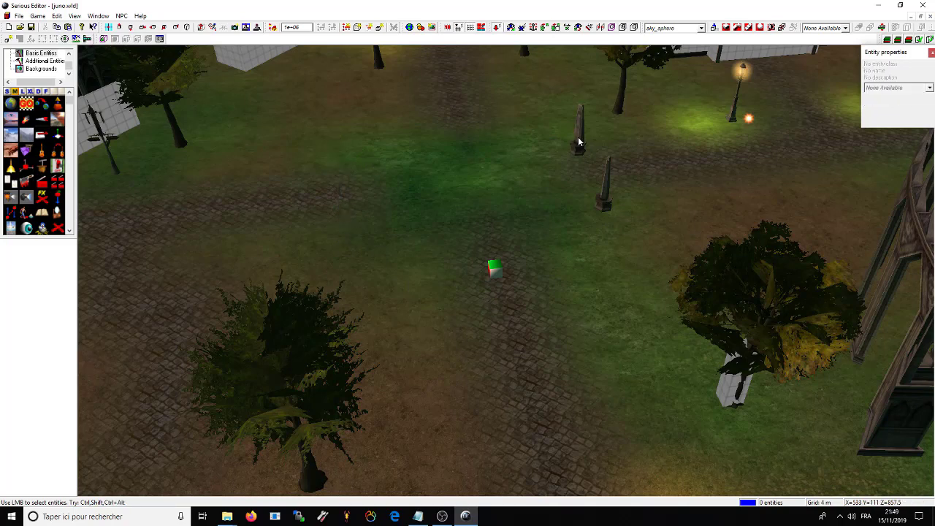
pyautogui.press('Delete')
pyautogui.click(605, 196)
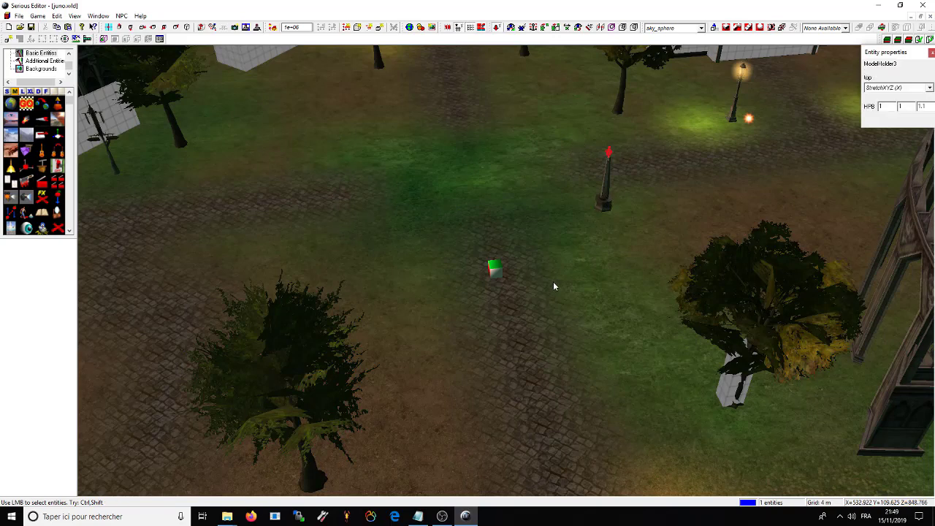
pyautogui.press('Delete')
pyautogui.press('Up')
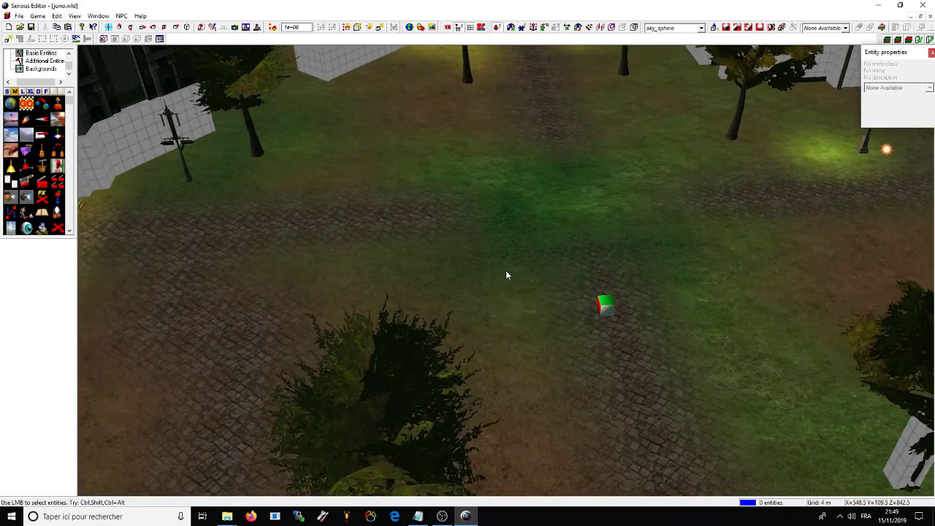
# Step: Set the terrain brush mode to Random noise, then to Paint
pyautogui.press('Down')
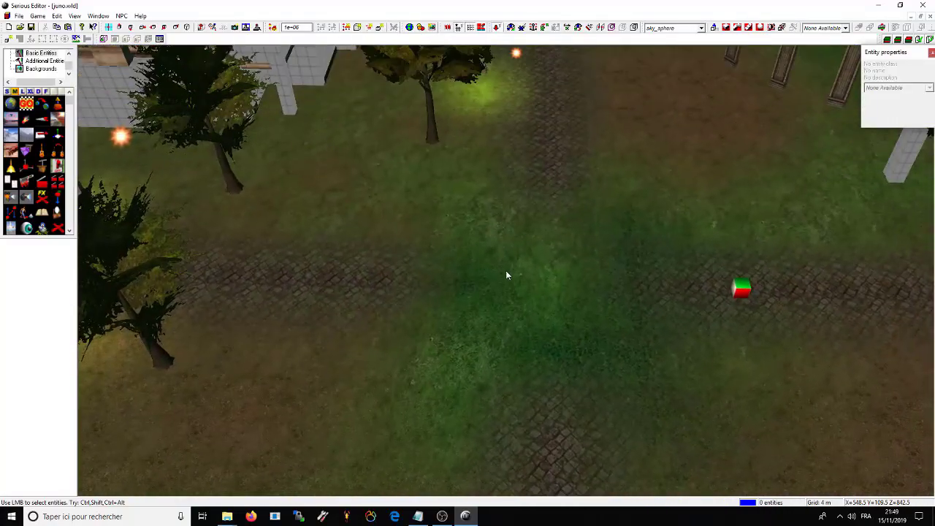
pyautogui.press('Right')
pyautogui.press('Down')
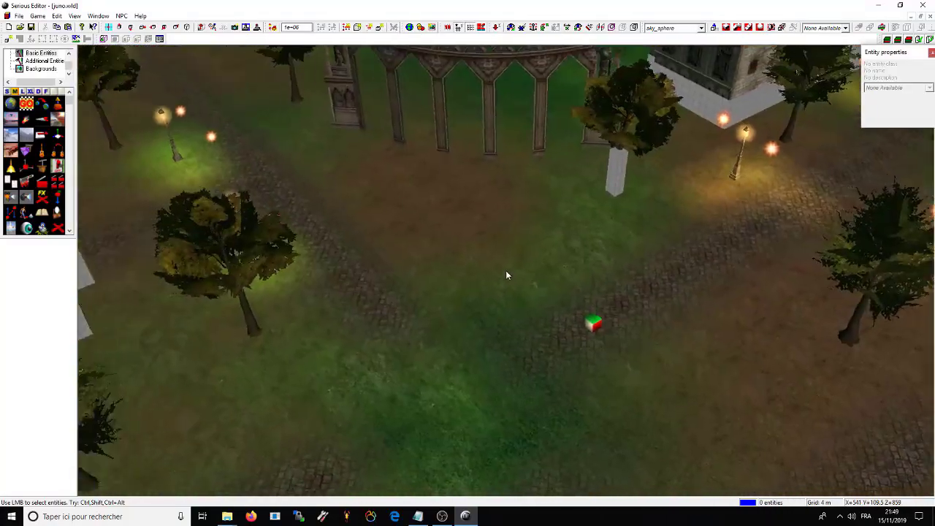
pyautogui.rightClick(507, 247)
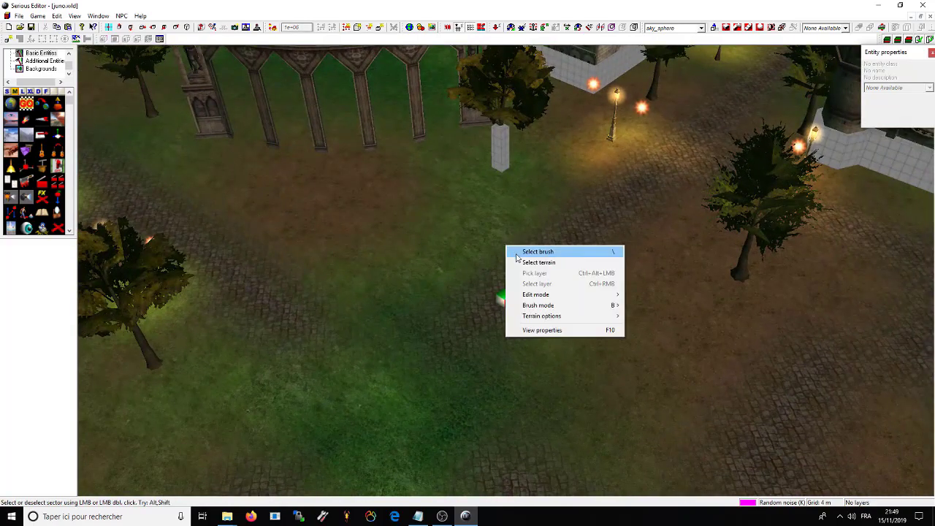
pyautogui.moveTo(595, 294)
pyautogui.click(648, 307)
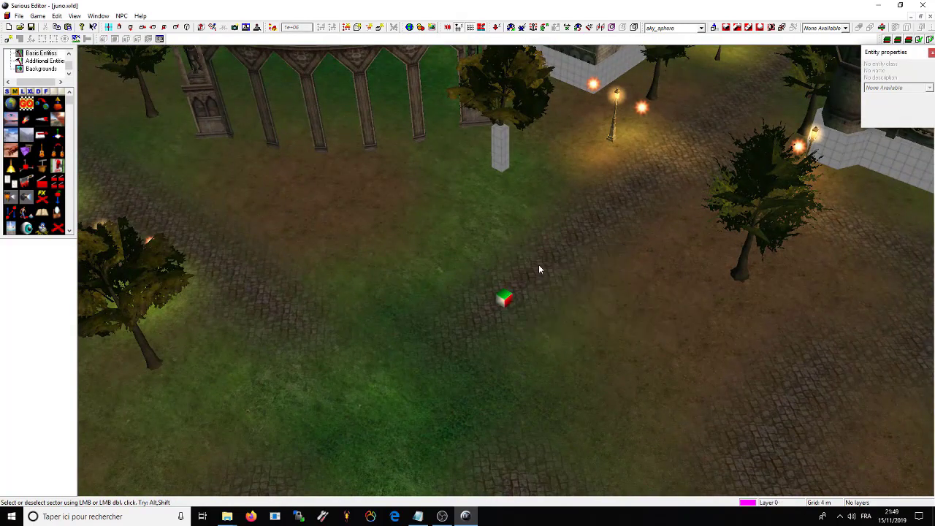
pyautogui.rightClick(457, 268)
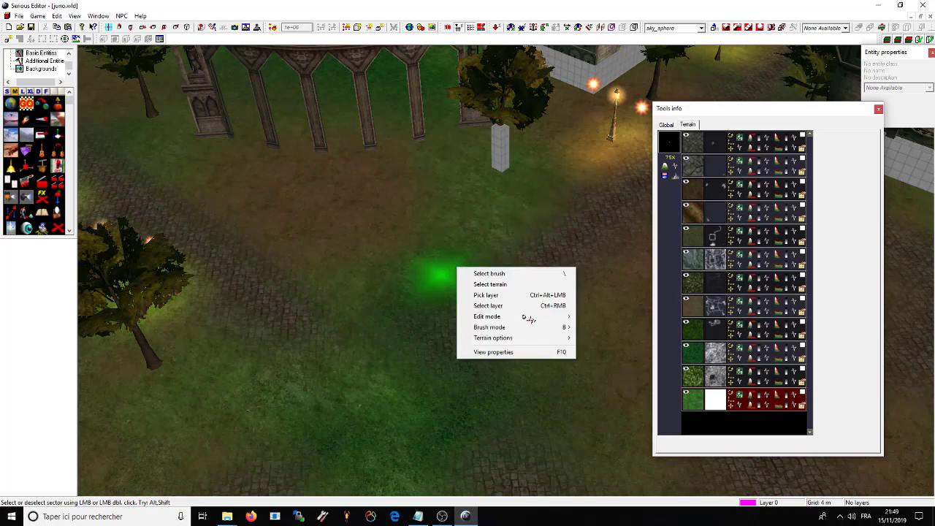
pyautogui.click(596, 317)
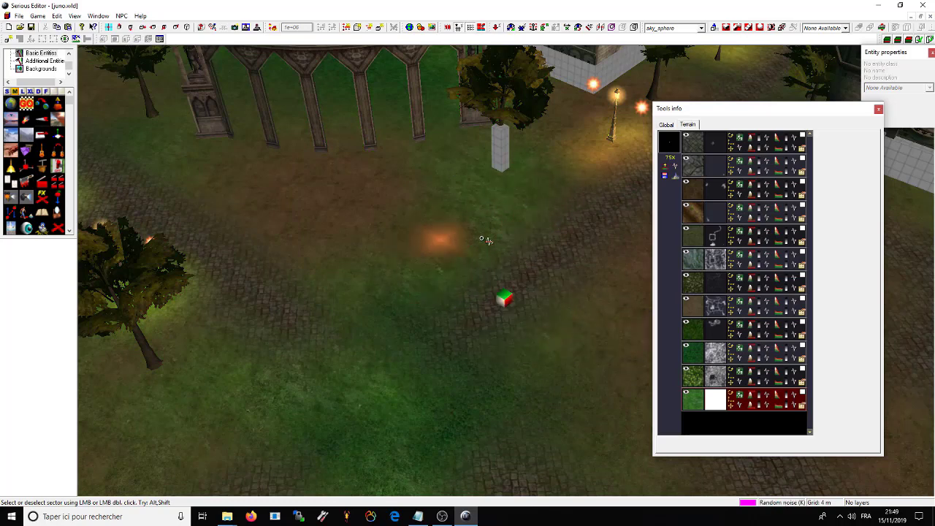
pyautogui.rightClick(537, 258)
pyautogui.moveTo(566, 317)
pyautogui.click(668, 317)
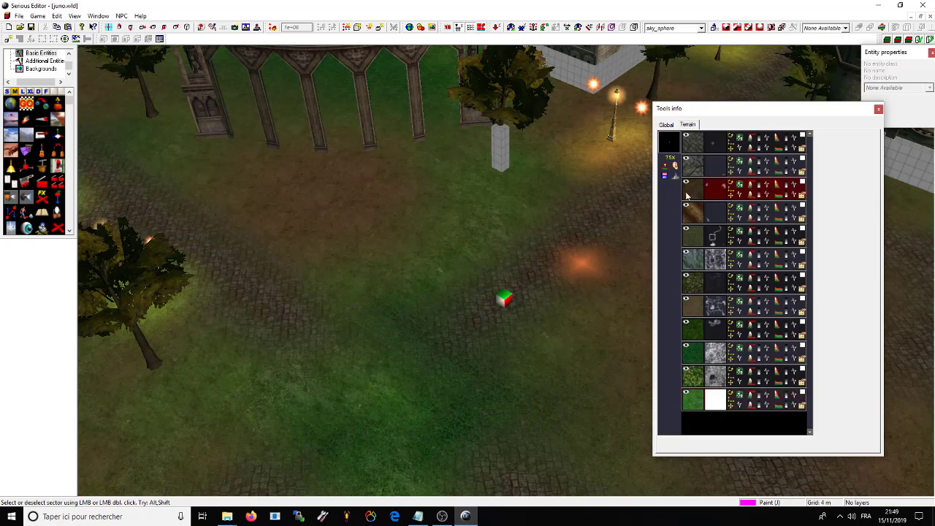
# Step: Move the terrain tools window aside and drag over the plaza centre to raise a mound
pyautogui.moveTo(685, 110); pyautogui.dragTo(209, 106)
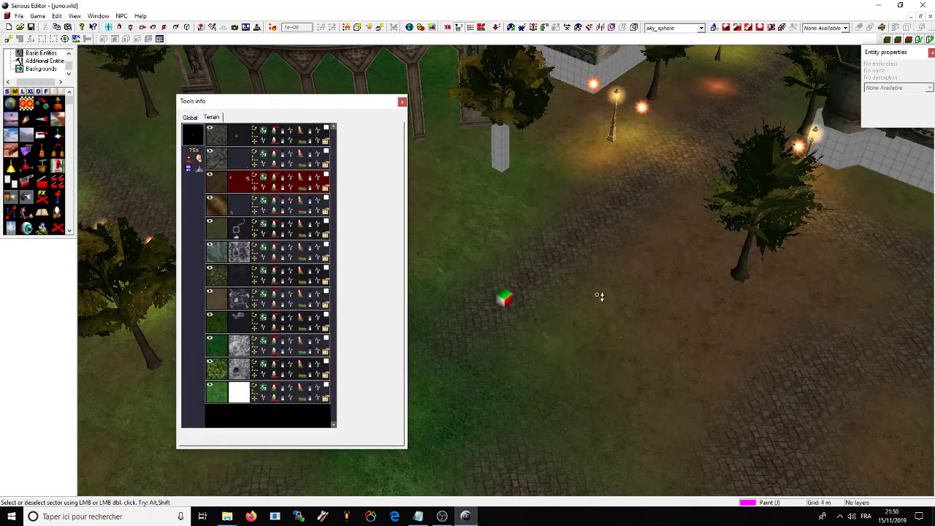
pyautogui.moveTo(599, 296)
pyautogui.mouseDown()
pyautogui.moveTo(658, 317)
pyautogui.moveTo(685, 314)
pyautogui.mouseUp()
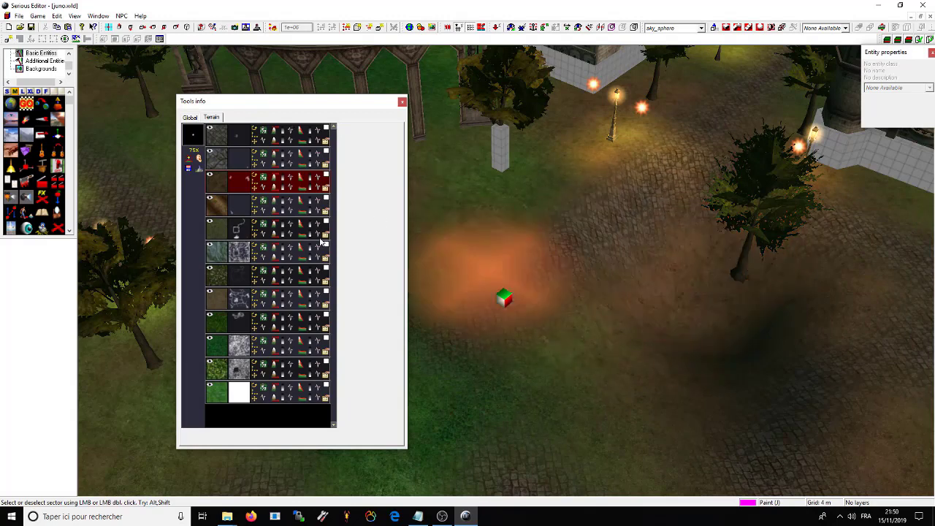
pyautogui.moveTo(676, 301)
pyautogui.mouseDown()
pyautogui.moveTo(680, 277)
pyautogui.moveTo(688, 301)
pyautogui.moveTo(674, 330)
pyautogui.moveTo(700, 230)
pyautogui.moveTo(673, 184)
pyautogui.moveTo(657, 257)
pyautogui.moveTo(702, 230)
pyautogui.moveTo(699, 271)
pyautogui.moveTo(605, 158)
pyautogui.moveTo(536, 213)
pyautogui.moveTo(454, 188)
pyautogui.moveTo(453, 170)
pyautogui.moveTo(641, 139)
pyautogui.moveTo(659, 145)
pyautogui.moveTo(667, 157)
pyautogui.moveTo(596, 239)
pyautogui.moveTo(676, 155)
pyautogui.moveTo(614, 201)
pyautogui.mouseUp()
pyautogui.moveTo(614, 201); pyautogui.dragTo(507, 248, button='right')
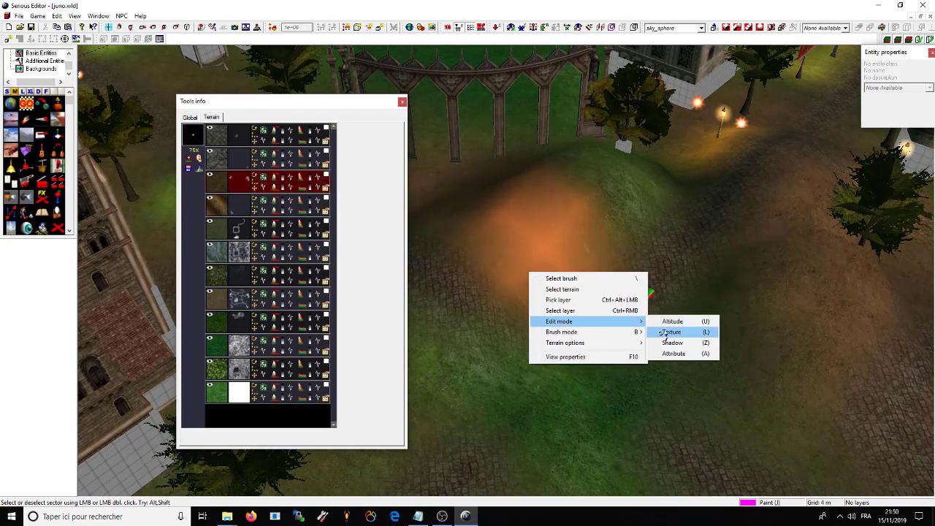
# Step: Use texture editing with the Paint brush to blend grass over the plaza cobblestones
pyautogui.click(669, 332)
pyautogui.moveTo(668, 236)
pyautogui.mouseDown(button='right')
pyautogui.moveTo(575, 205)
pyautogui.moveTo(645, 273)
pyautogui.moveTo(657, 182)
pyautogui.moveTo(618, 219)
pyautogui.moveTo(654, 243)
pyautogui.mouseUp(button='right')
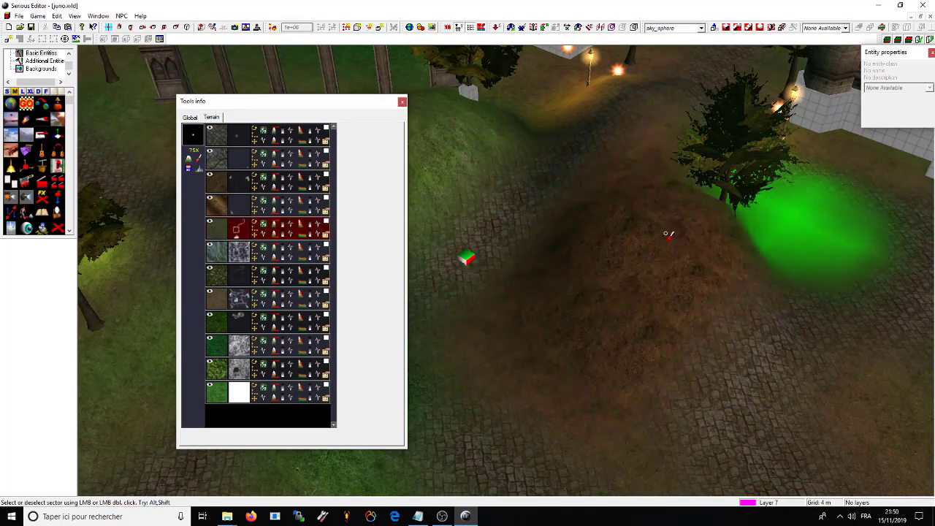
pyautogui.rightClick(523, 255)
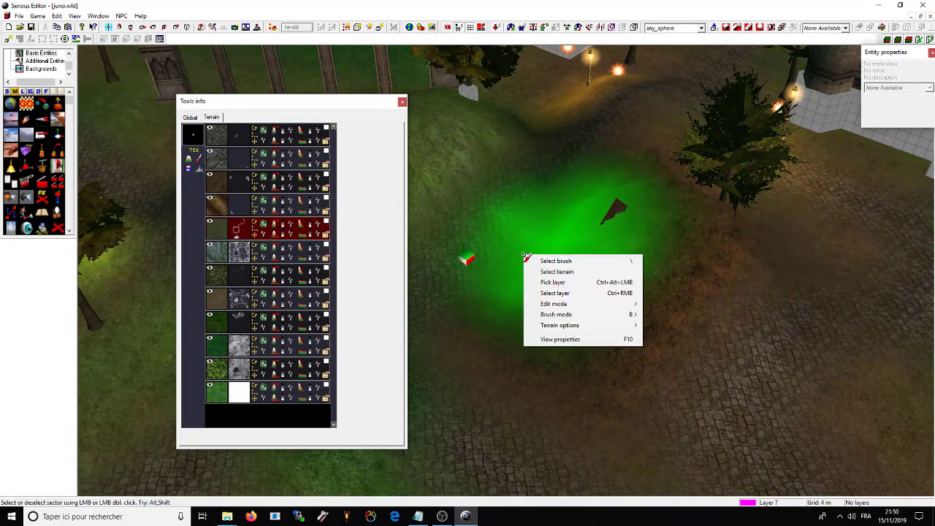
pyautogui.click(665, 314)
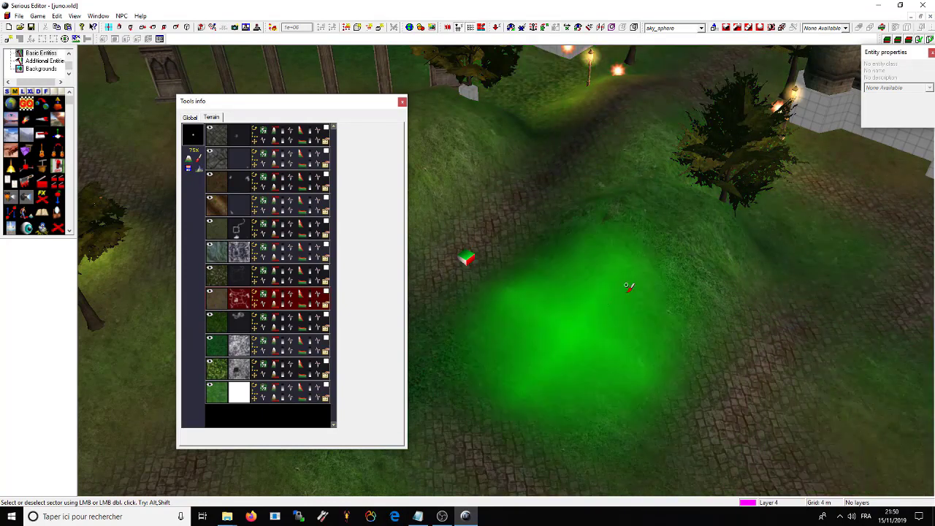
pyautogui.moveTo(629, 287)
pyautogui.mouseDown(button='right')
pyautogui.moveTo(636, 297)
pyautogui.moveTo(657, 289)
pyautogui.mouseUp(button='right')
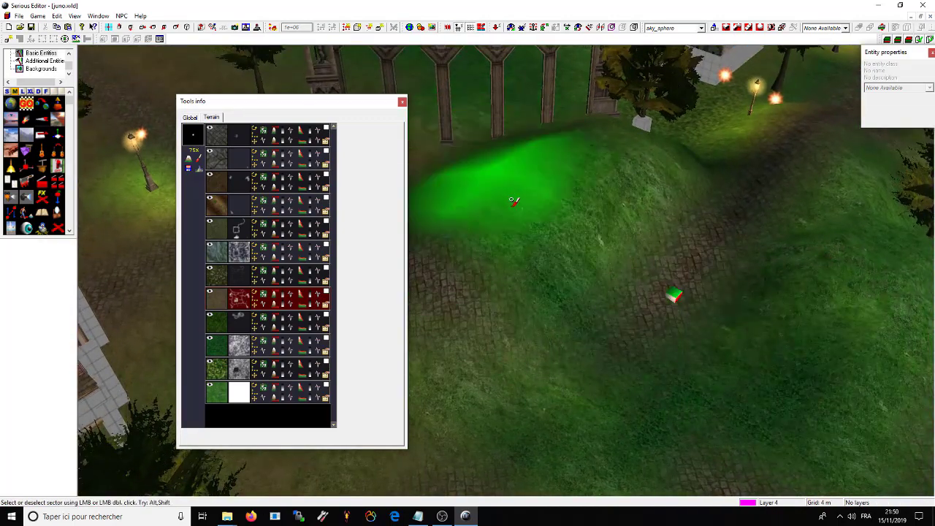
pyautogui.moveTo(514, 201); pyautogui.dragTo(605, 377, button='right')
pyautogui.moveTo(548, 382); pyautogui.dragTo(581, 298, button='right')
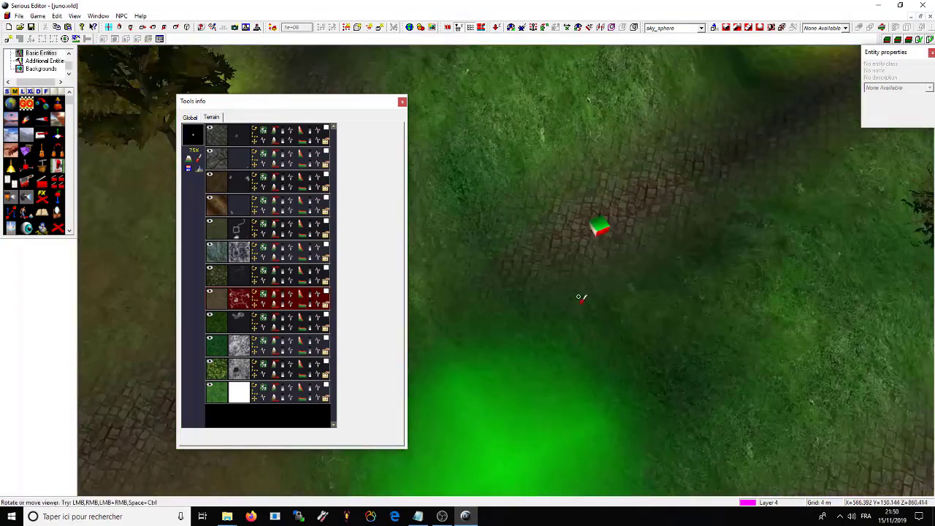
# Step: Close the terrain Tools info window and save juno.wld
pyautogui.click(402, 100)
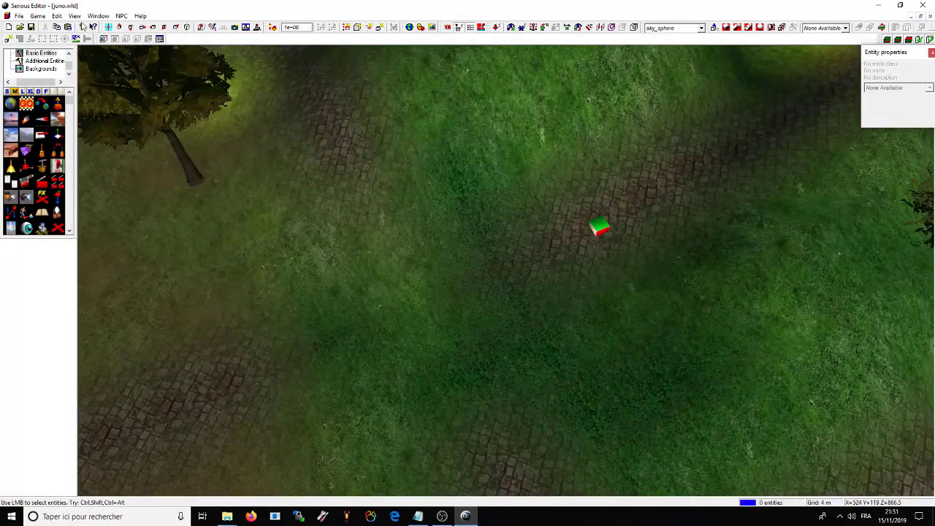
pyautogui.click(17, 17)
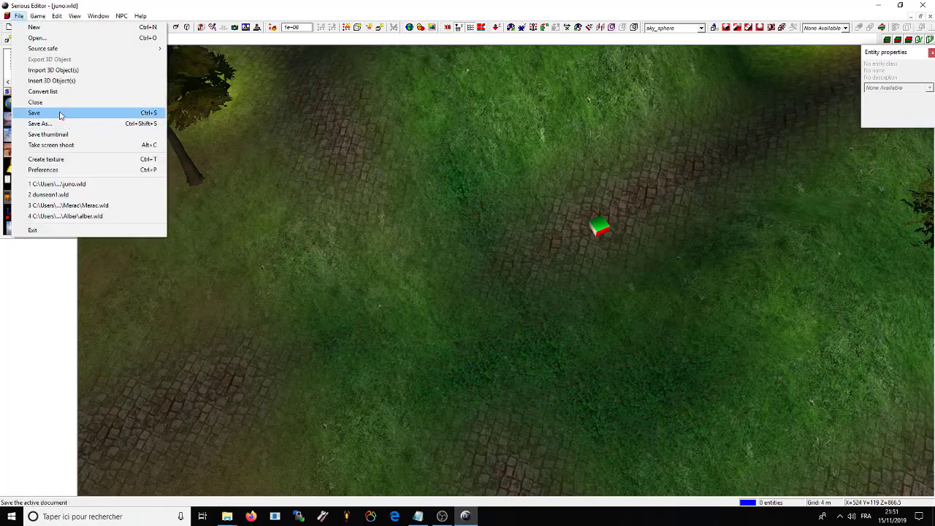
pyautogui.click(61, 114)
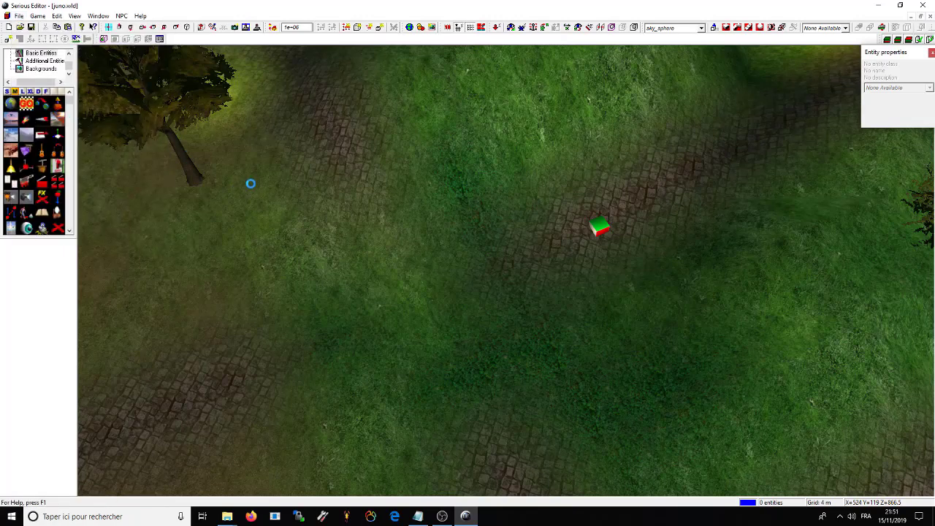
# Step: Close the world editor and open the ClientNov client's Data folder in Explorer
pyautogui.click(925, 5)
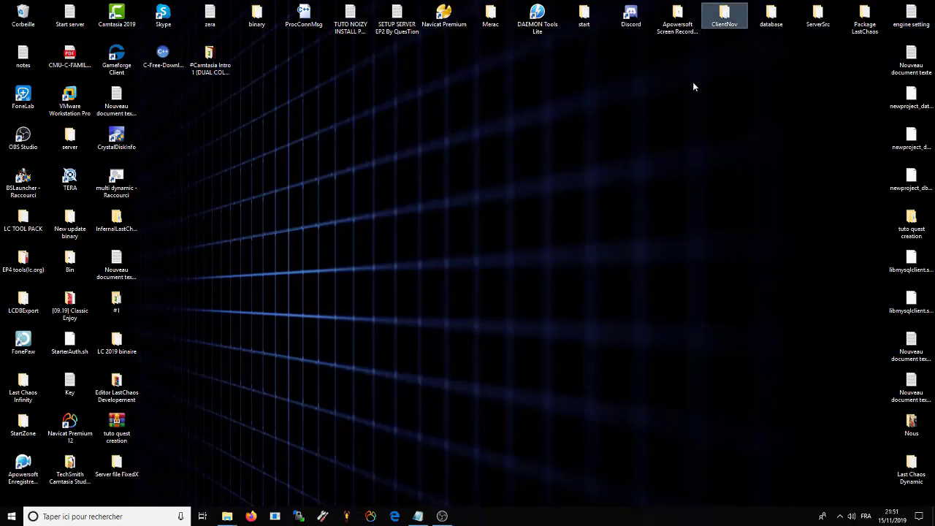
pyautogui.doubleClick(725, 21)
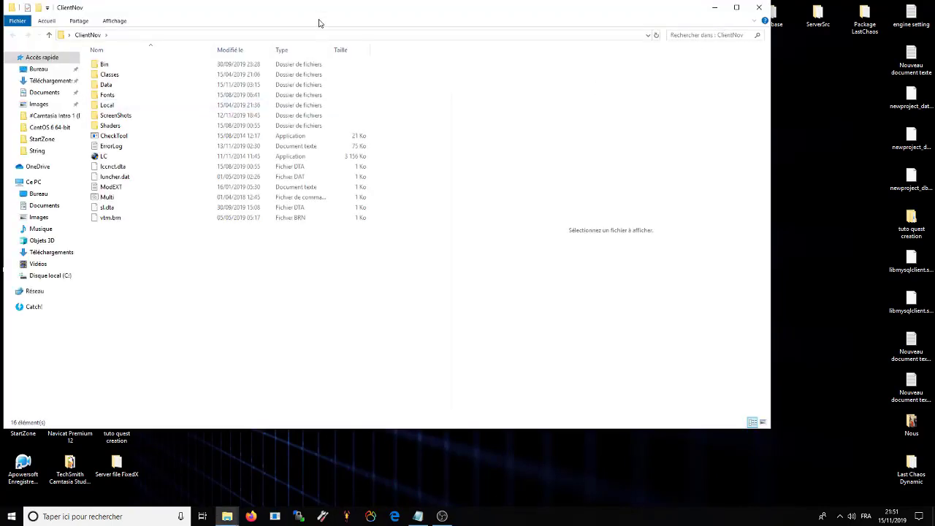
pyautogui.moveTo(391, 12); pyautogui.dragTo(761, 86)
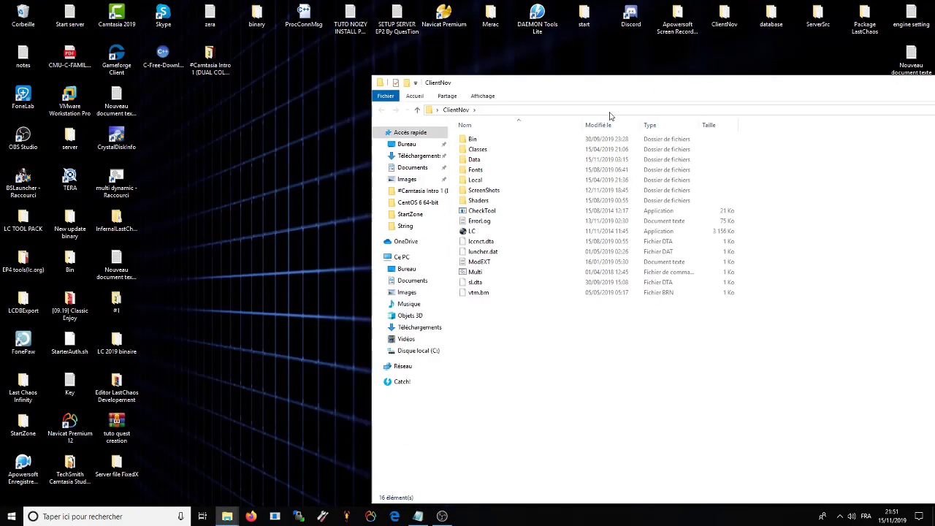
pyautogui.doubleClick(477, 160)
pyautogui.doubleClick(115, 387)
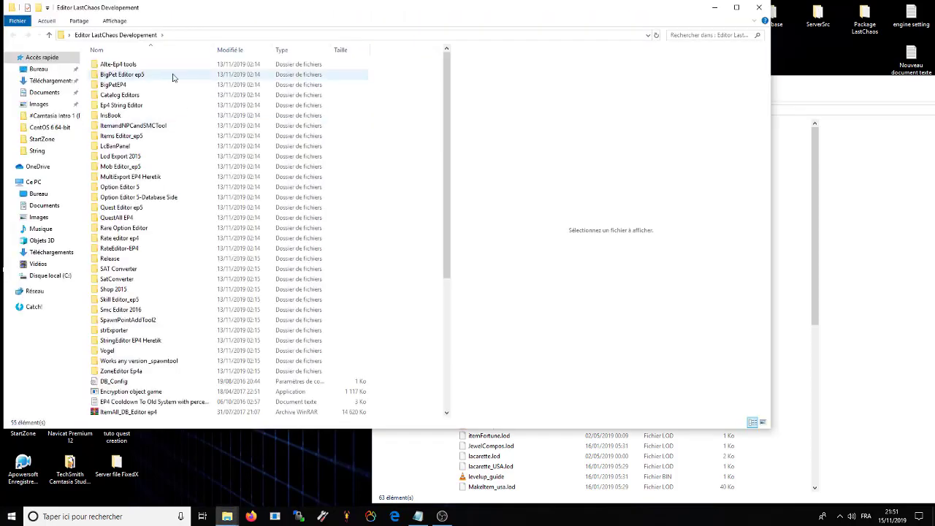
# Step: Navigate a second Explorer window to the Kimbo LC world editor's Data\World folder
pyautogui.click(44, 92)
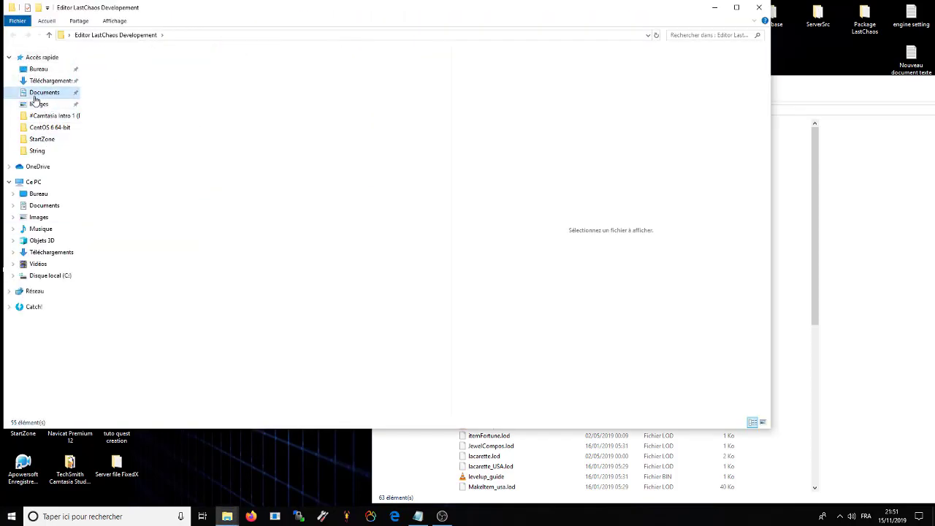
pyautogui.doubleClick(132, 177)
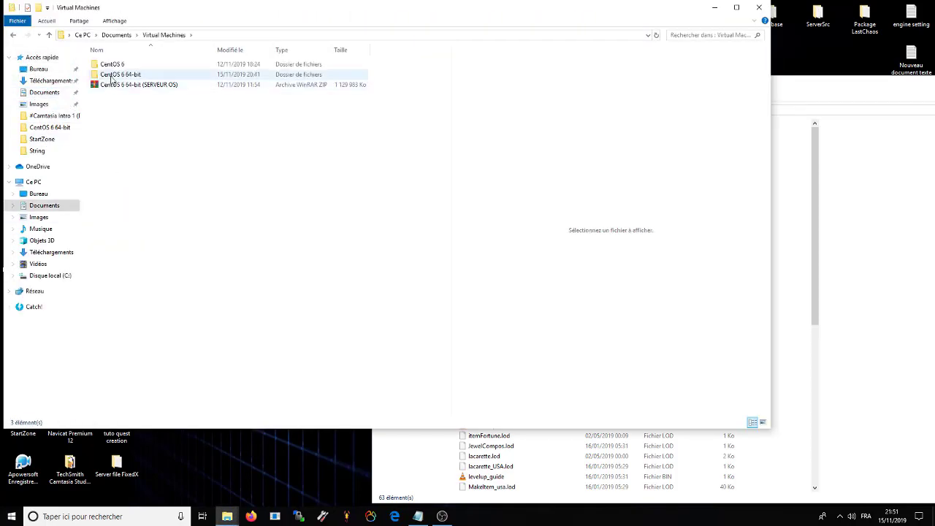
pyautogui.doubleClick(119, 74)
pyautogui.click(113, 95)
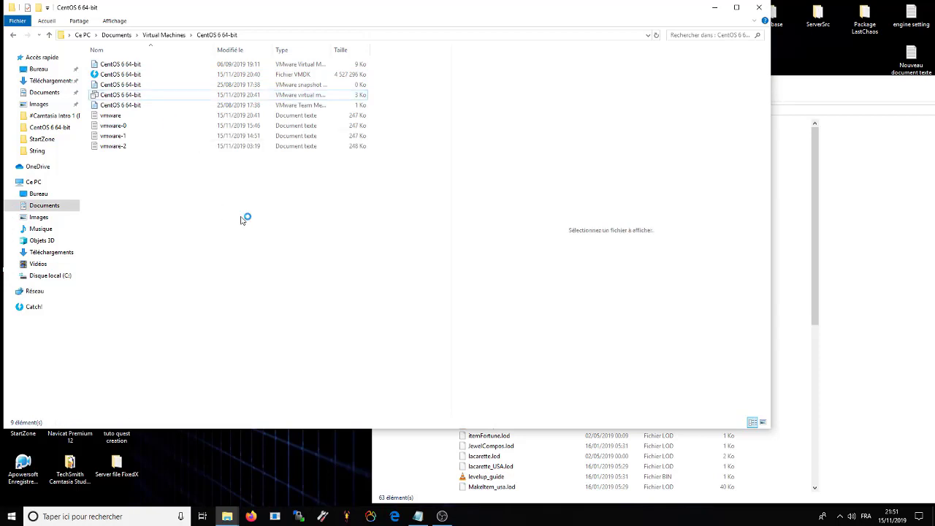
pyautogui.click(40, 227)
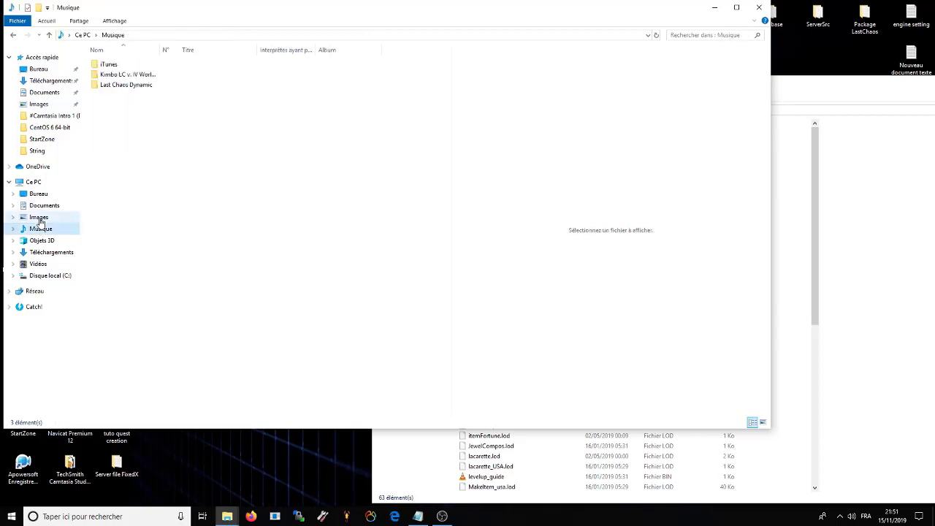
pyautogui.doubleClick(125, 74)
pyautogui.click(103, 85)
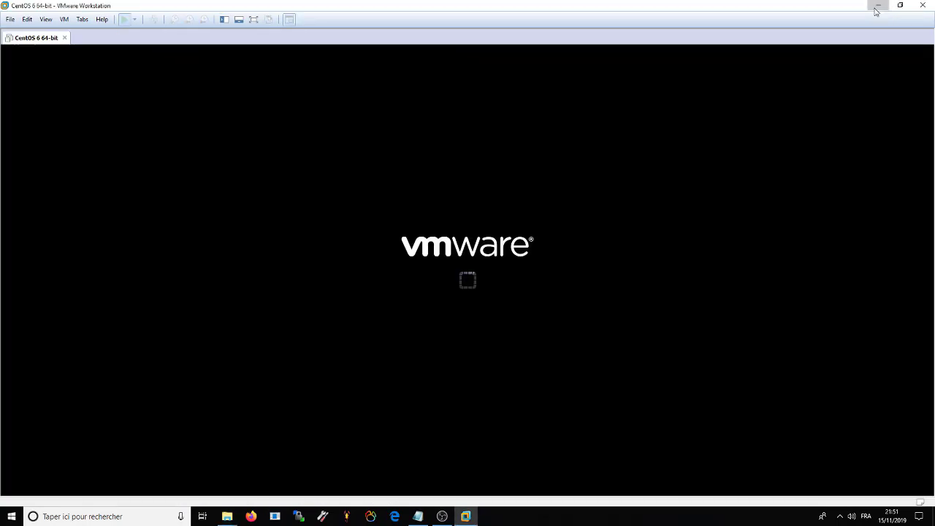
pyautogui.click(877, 5)
pyautogui.click(104, 300)
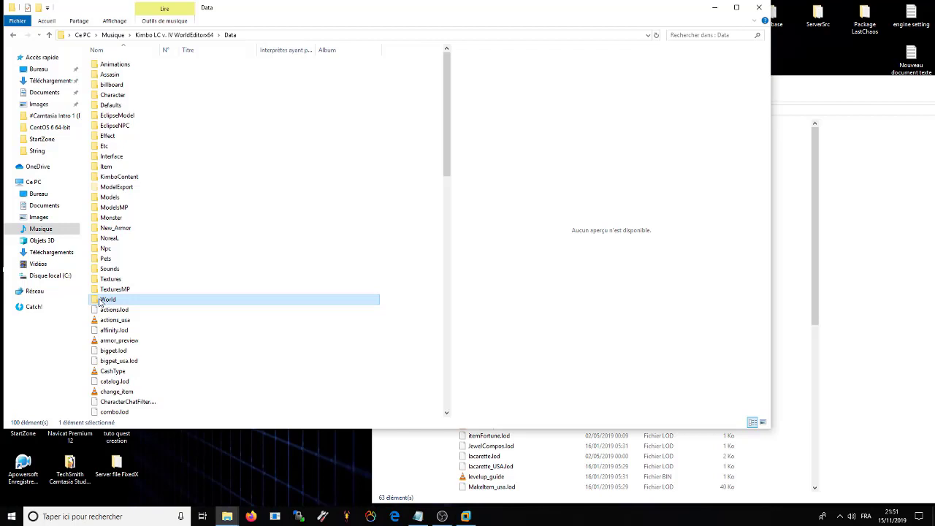
pyautogui.doubleClick(103, 300)
# Step: Drag the StartZone folder into the ClientNov client's Data\World folder
pyautogui.scroll(-5, 136, 358)
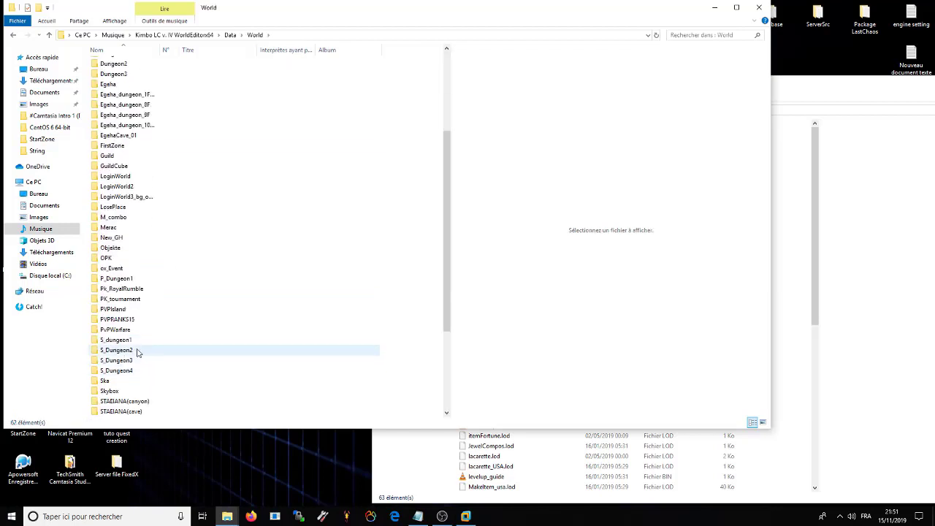
pyautogui.scroll(-4, 135, 352)
pyautogui.click(109, 309)
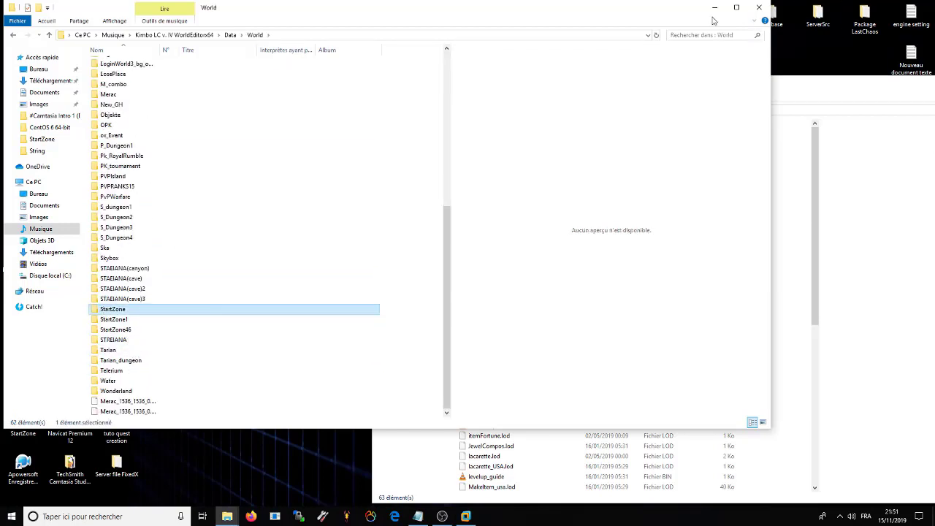
pyautogui.click(872, 102)
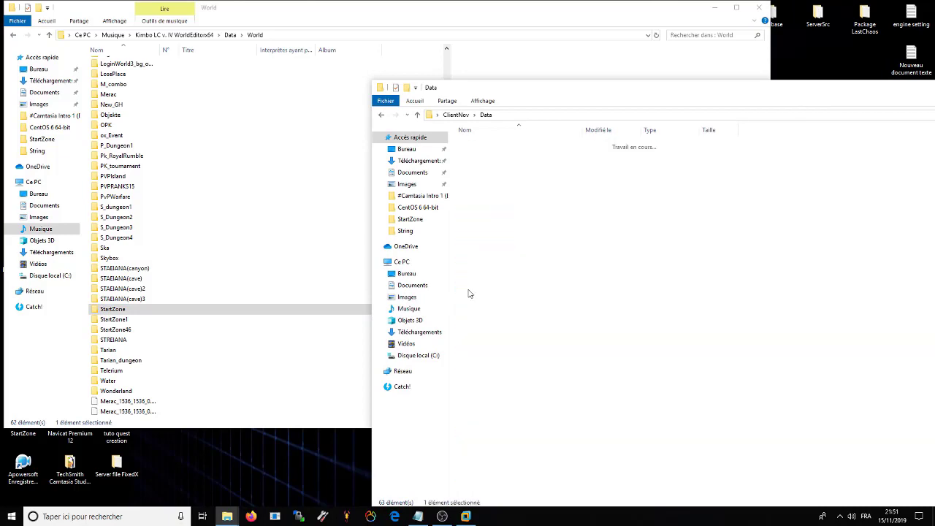
pyautogui.moveTo(158, 310); pyautogui.dragTo(774, 402)
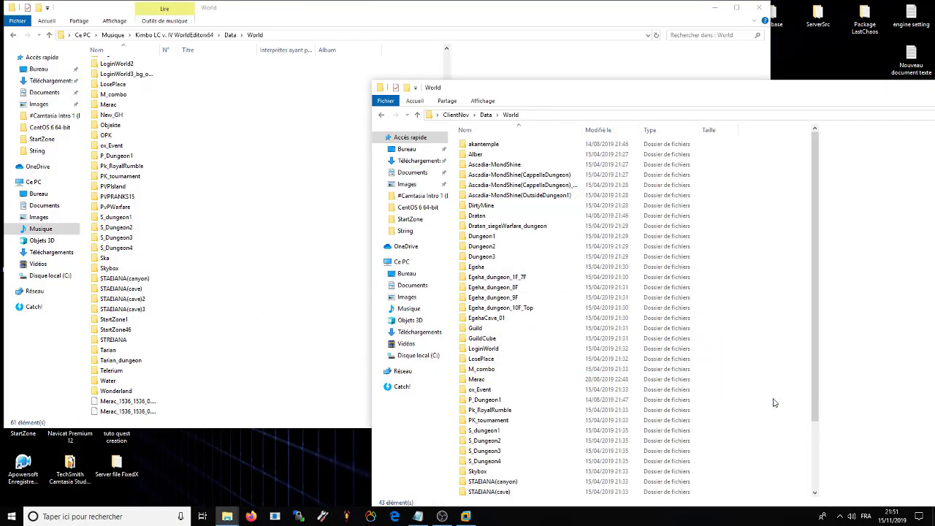
# Step: Close the editor's World window and minimize the ClientNov window
pyautogui.click(455, 114)
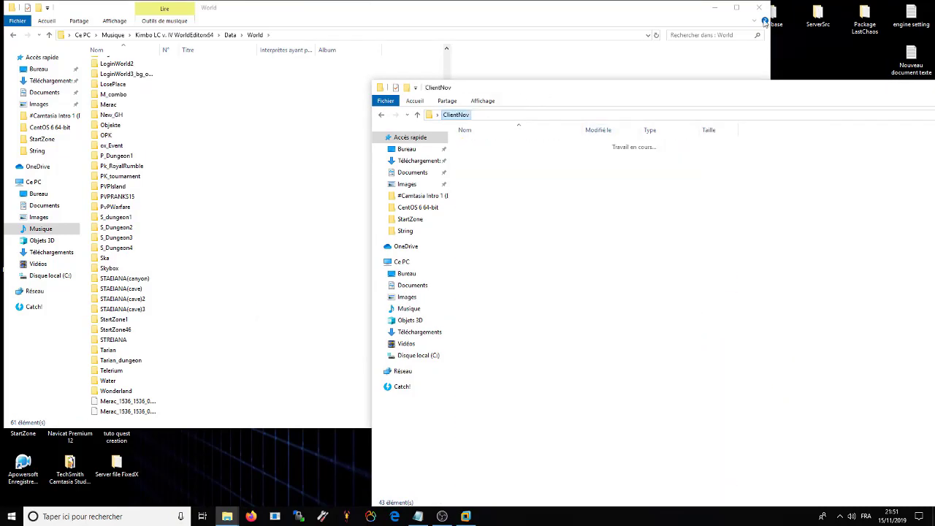
pyautogui.click(759, 7)
pyautogui.moveTo(657, 86); pyautogui.dragTo(508, 42)
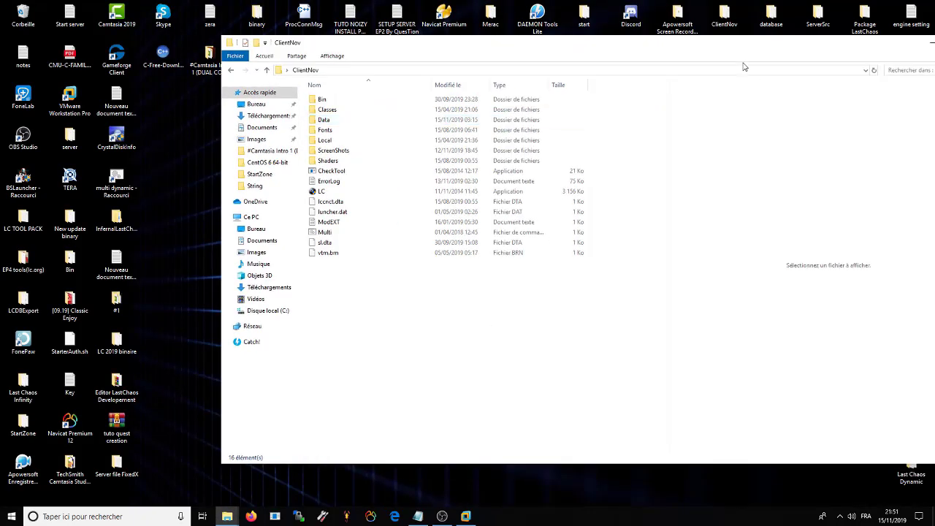
pyautogui.moveTo(743, 67); pyautogui.dragTo(627, 51)
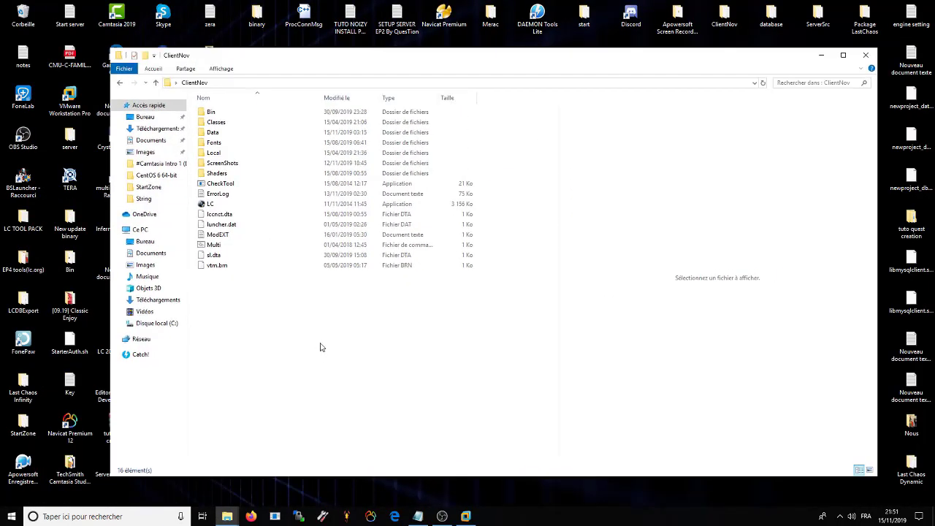
pyautogui.click(820, 56)
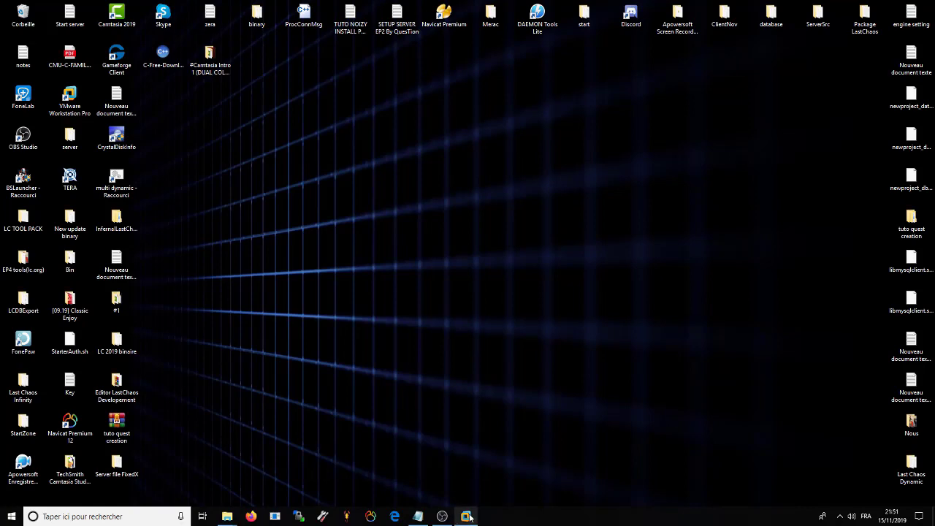
# Step: Bring the WorldEditor Explorer window back on screen and clear its file selection
pyautogui.click(465, 517)
pyautogui.click(868, 5)
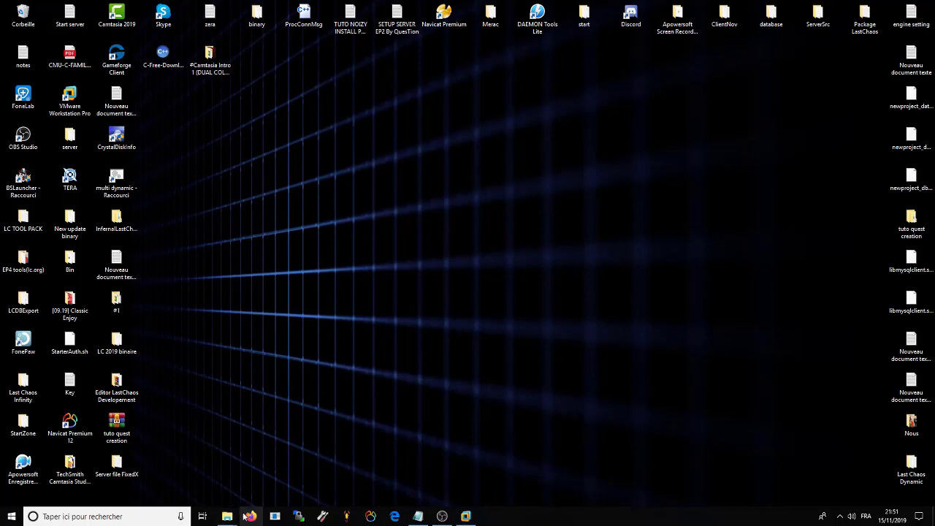
pyautogui.moveTo(227, 516)
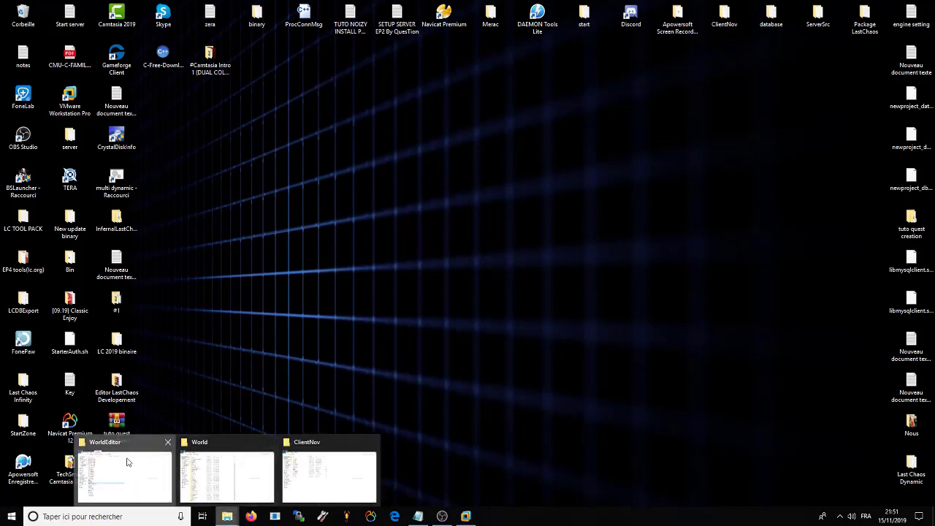
pyautogui.click(127, 461)
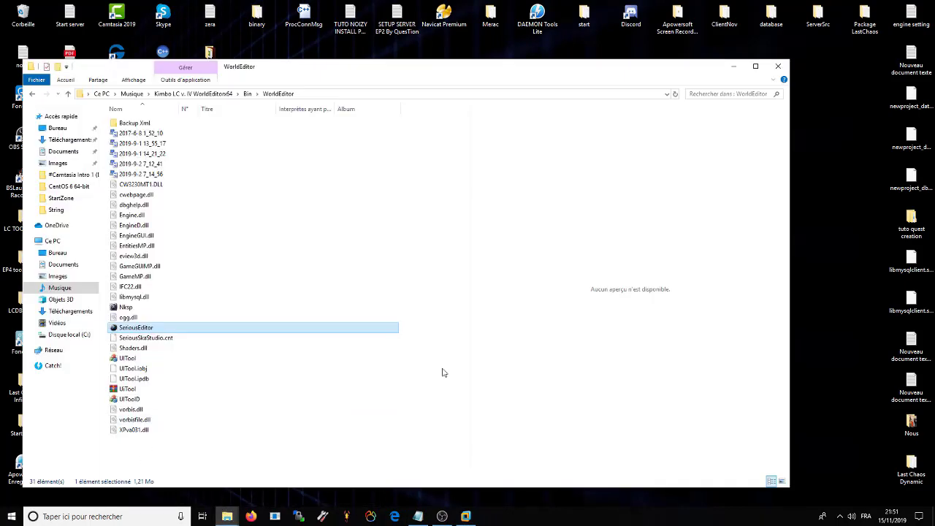
pyautogui.click(144, 332)
pyautogui.click(173, 461)
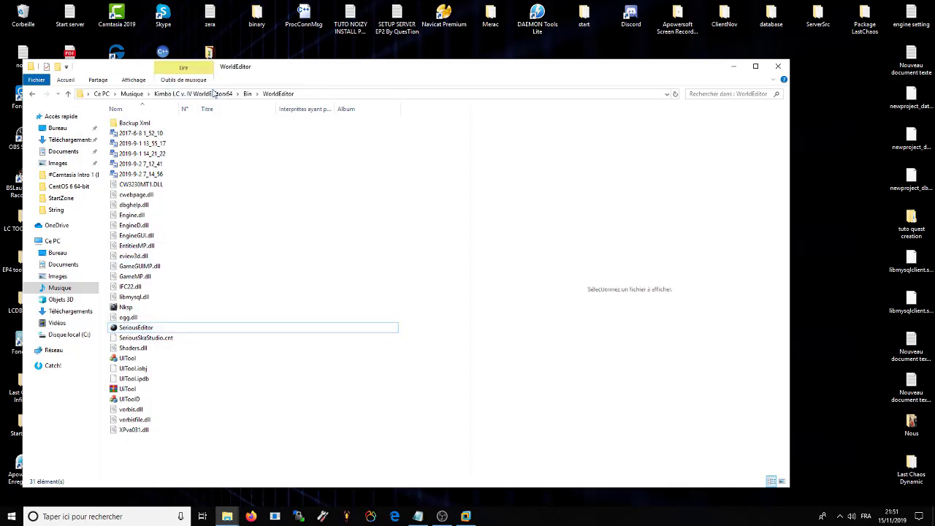
# Step: Browse into Bin > WorldEditor, then return to the Kimbo LC v. IV WorldEditorx64 folder
pyautogui.click(214, 93)
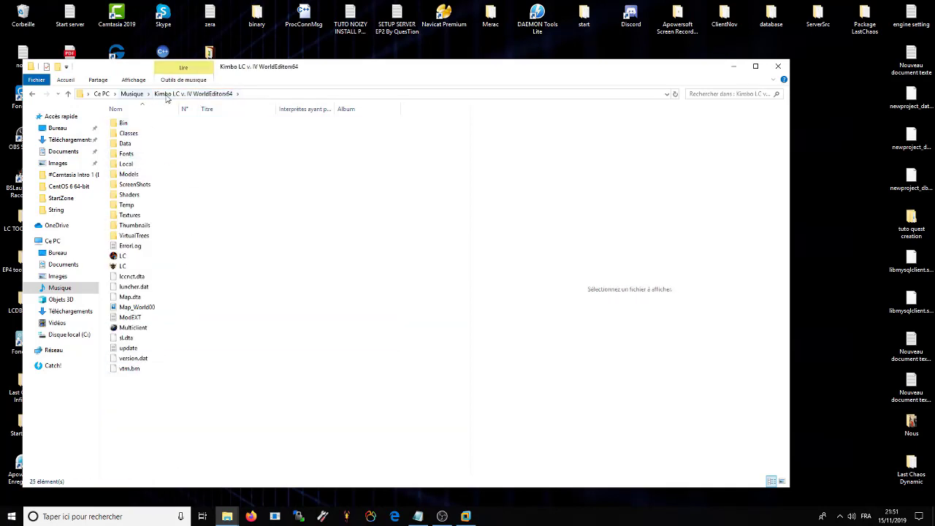
pyautogui.doubleClick(143, 124)
pyautogui.click(142, 135)
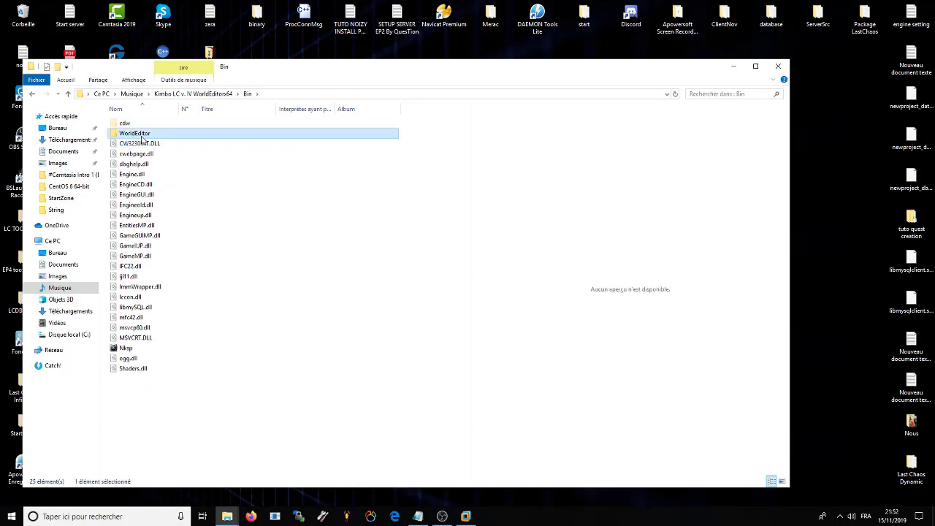
pyautogui.doubleClick(143, 135)
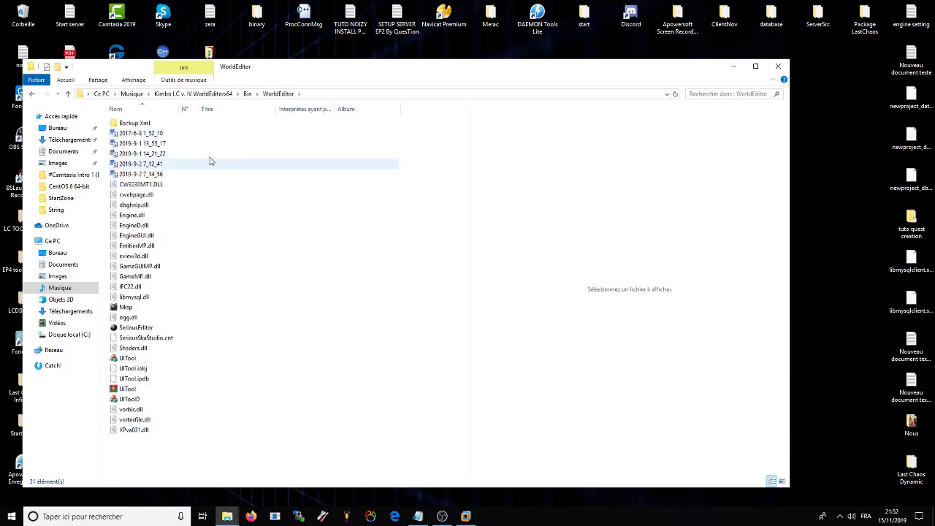
pyautogui.click(223, 93)
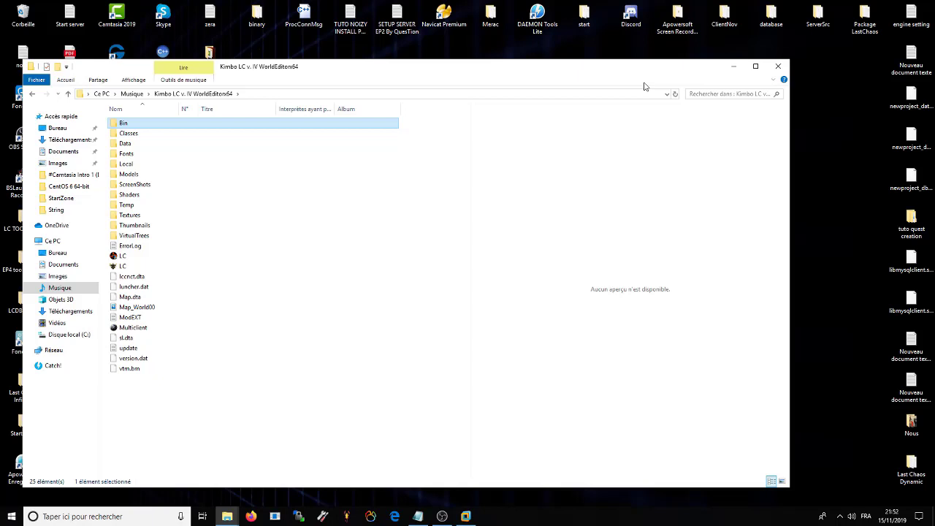
# Step: Close Explorer and bring up the CentOS 6 64-bit virtual machine console
pyautogui.click(778, 67)
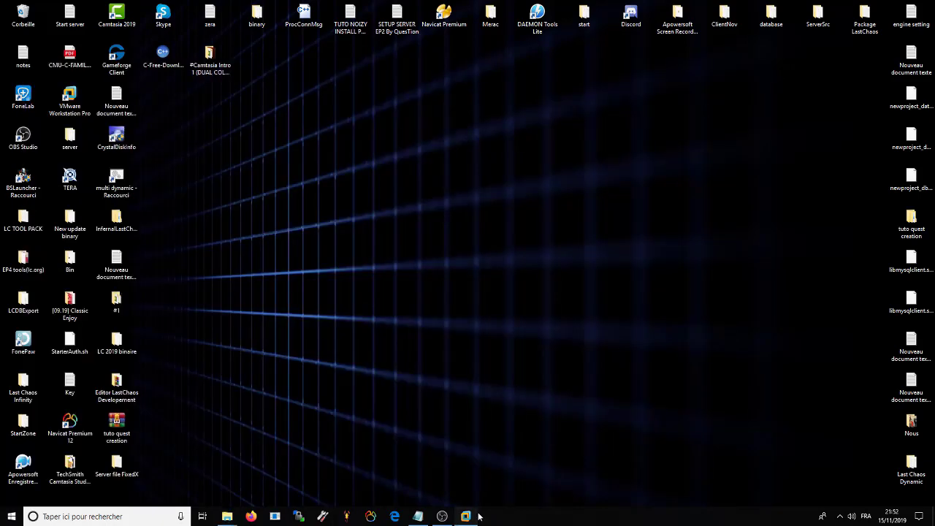
pyautogui.click(465, 517)
pyautogui.click(465, 517)
pyautogui.click(473, 517)
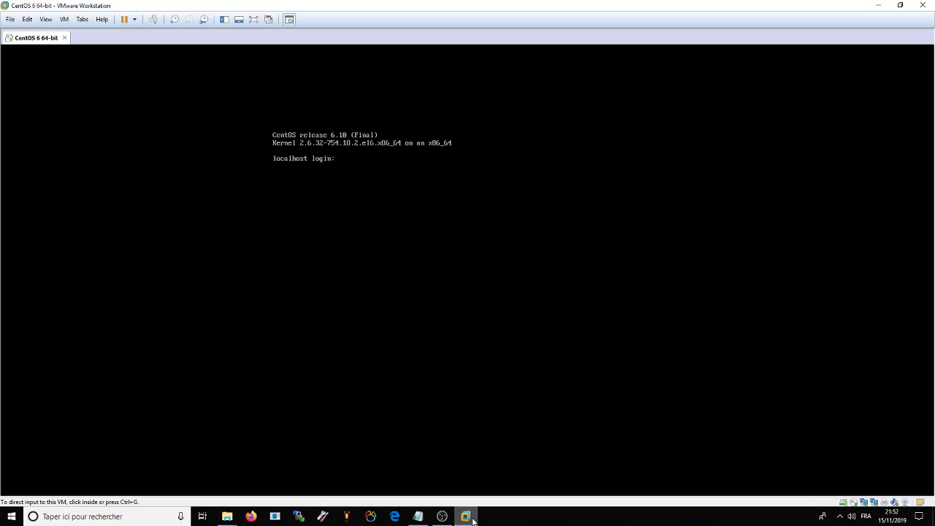
pyautogui.click(413, 277)
# Step: Log in as root with the account password, then release the keyboard and minimize VMware
pyautogui.press('Return')
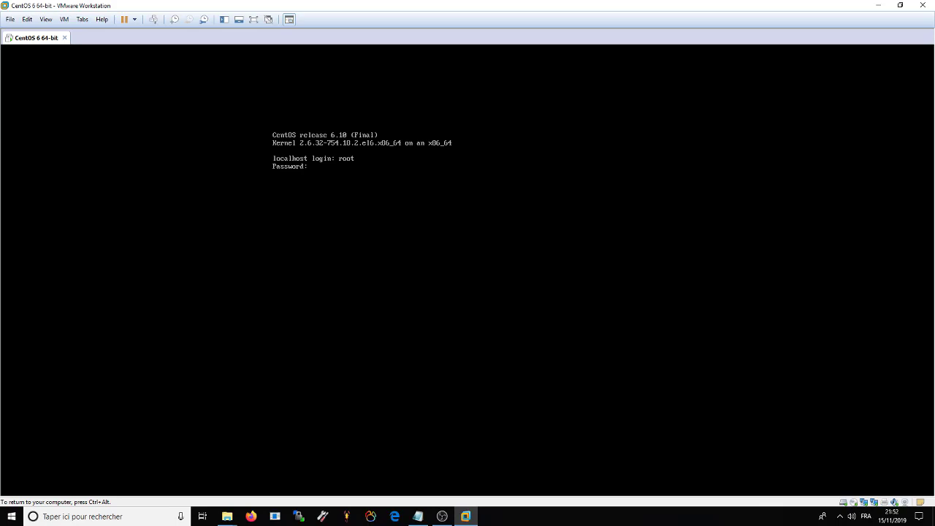
pyautogui.write('root')
pyautogui.press('Return')
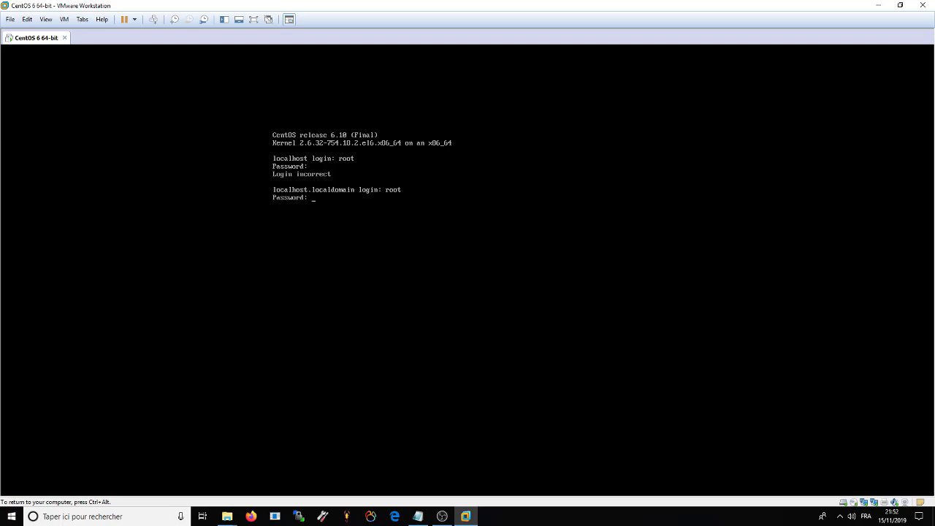
pyautogui.press('Return')
pyautogui.hotkey('ctrl', 'alt')
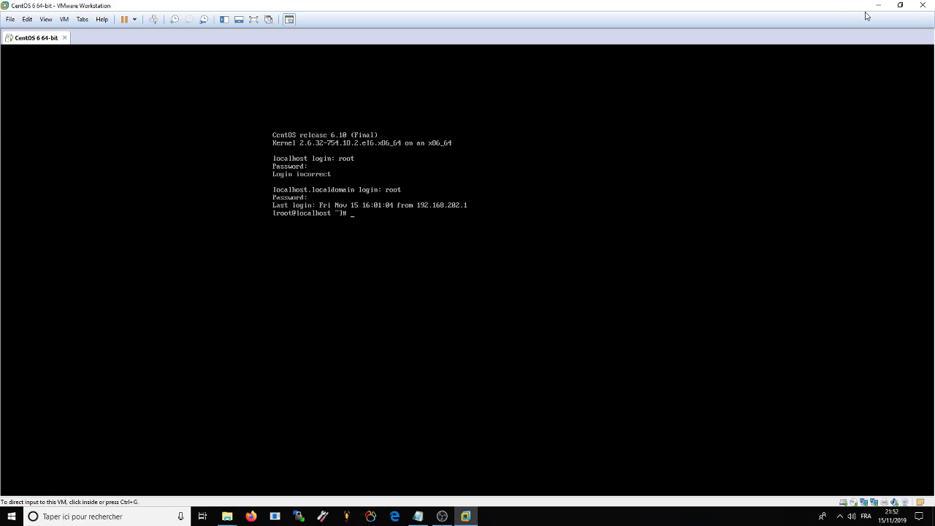
pyautogui.click(877, 6)
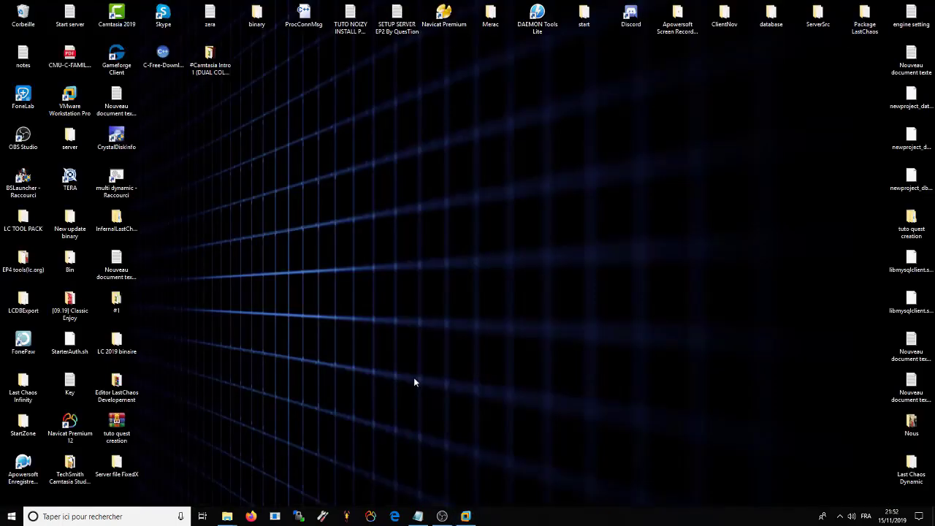
# Step: Connect to the saved LastChaos server and run 'service iptables stop' and 'service mysqld start'
pyautogui.click(298, 516)
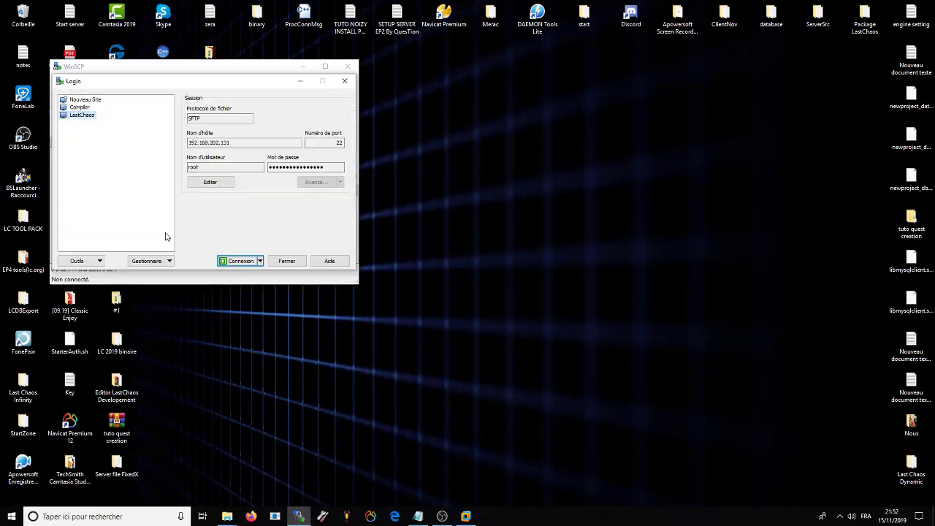
pyautogui.click(241, 265)
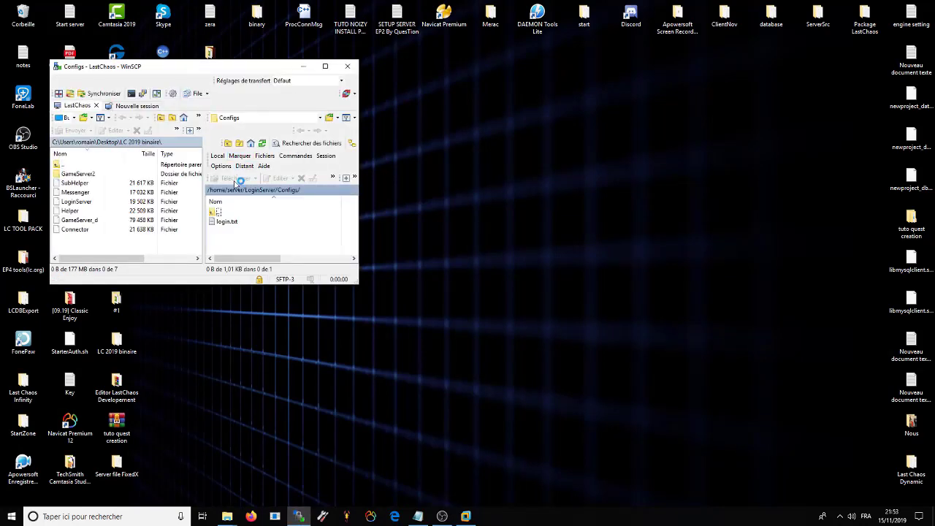
pyautogui.hotkey('ctrl', 'p')
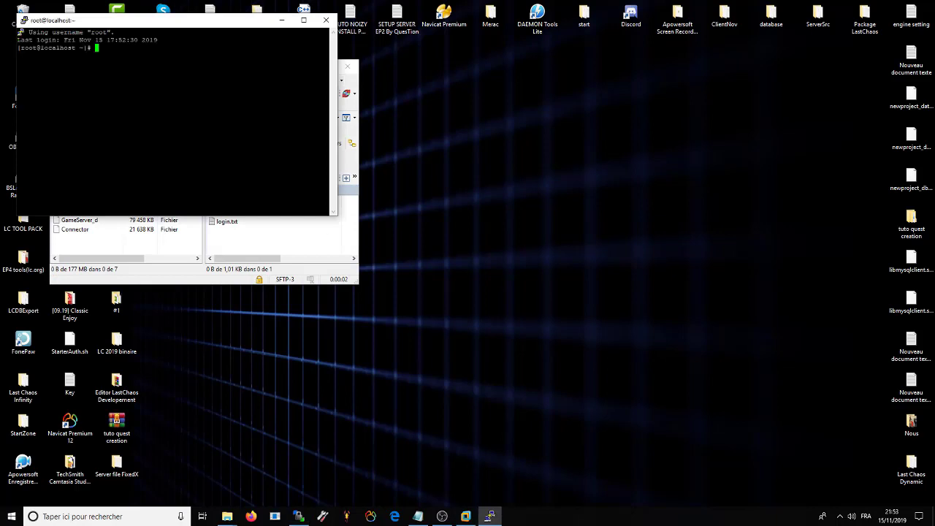
pyautogui.write('service iptables stop')
pyautogui.press('Return')
pyautogui.write('servic')
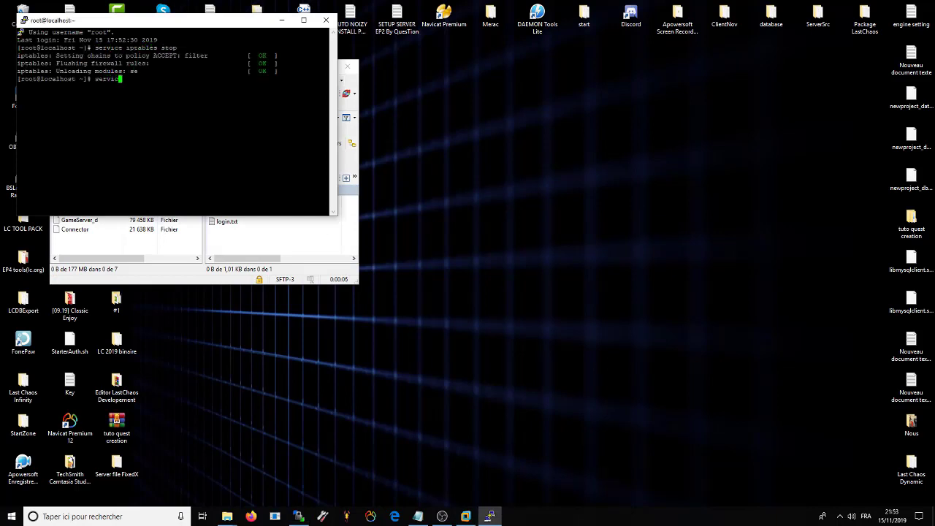
pyautogui.write('e mysqld start')
pyautogui.press('Return')
# Step: Change into /home/server/Auth, fixing the missing space, and run ./start
pyautogui.write('cd')
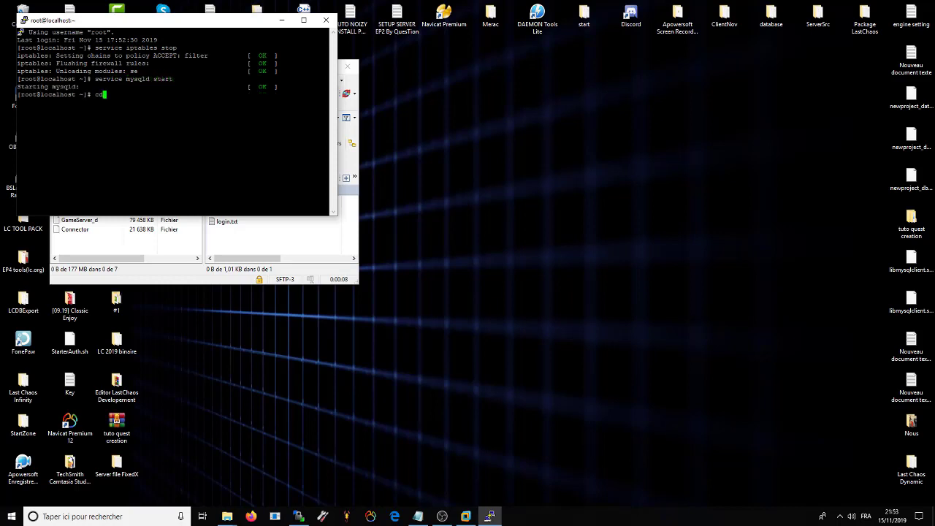
pyautogui.write('/home/server/Auth')
pyautogui.press('Return')
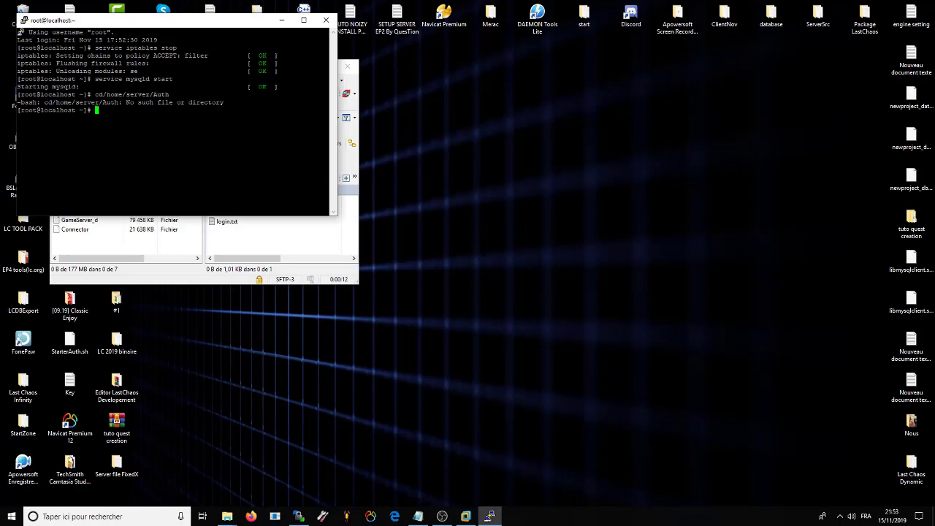
pyautogui.press('Up')
pyautogui.press('Left')
pyautogui.press('Left')
pyautogui.press('Left')
pyautogui.press('Return')
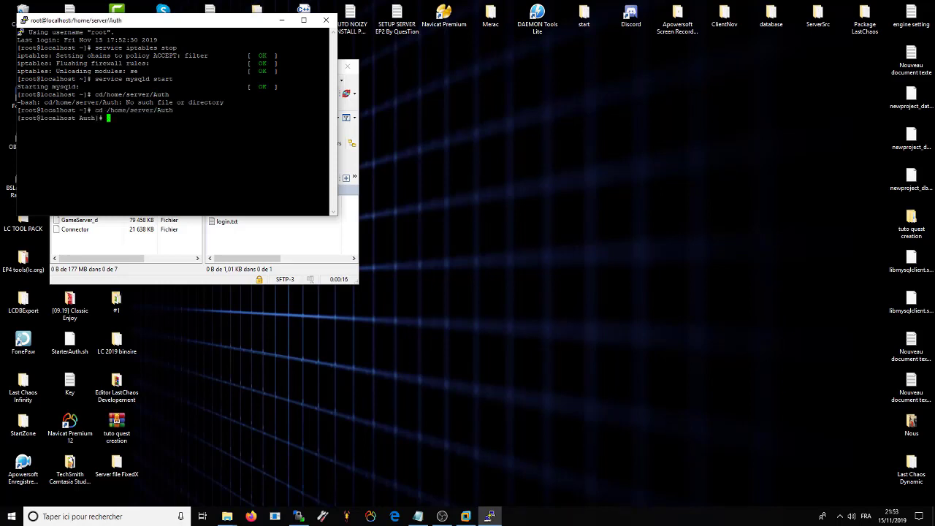
pyautogui.write('./start')
pyautogui.press('Return')
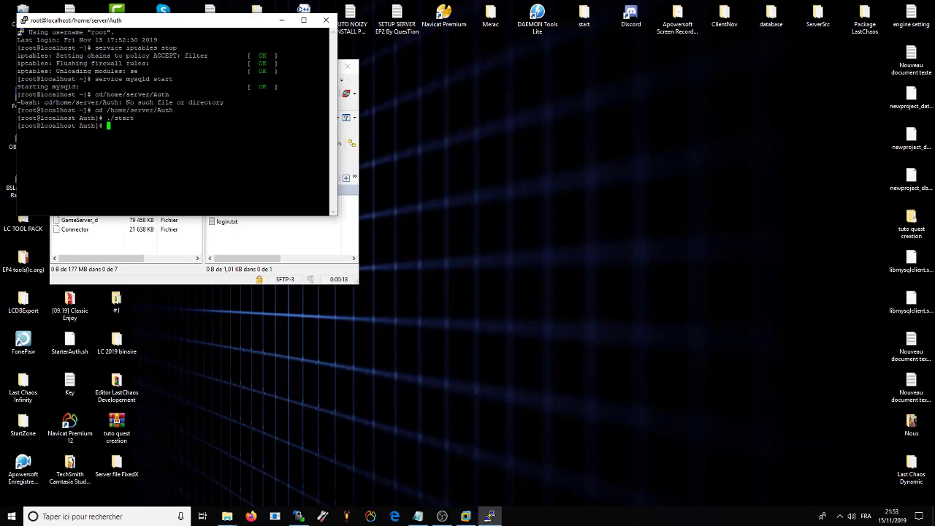
# Step: Switch to /home/server, run ./start.sh, and minimize the terminal and WinSCP
pyautogui.press('Up')
pyautogui.press('Up')
pyautogui.press('BackSpace')
pyautogui.press('BackSpace')
pyautogui.press('Return')
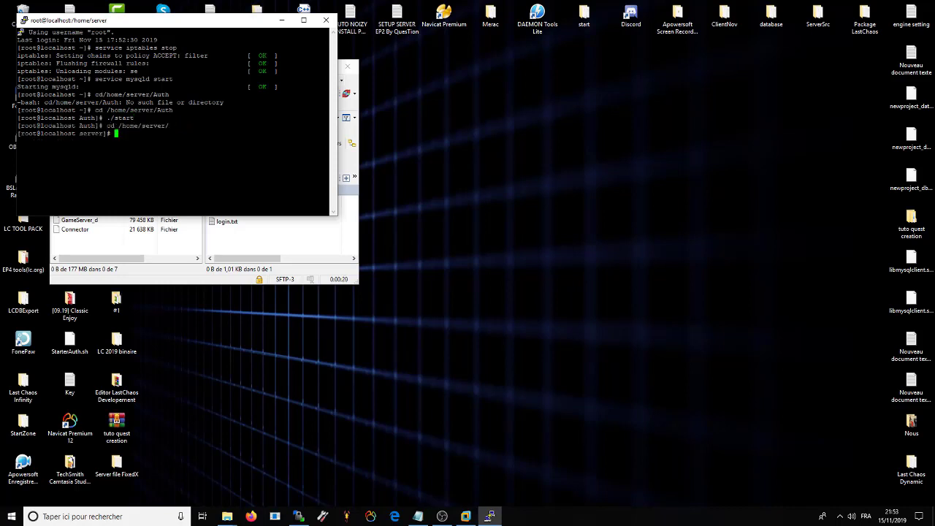
pyautogui.write('./start.sh')
pyautogui.press('Return')
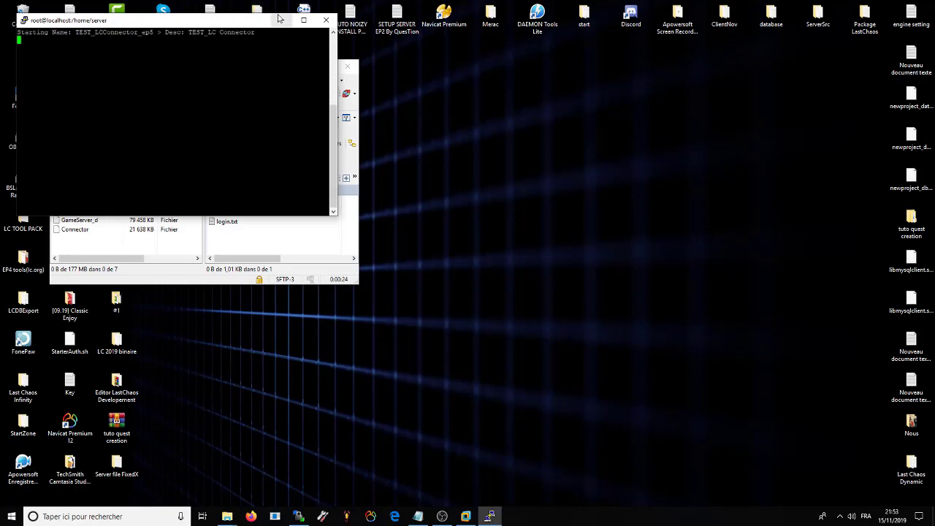
pyautogui.click(281, 19)
pyautogui.click(305, 66)
# Step: Launch the Last Chaos client through the Multi launcher in ClientNov
pyautogui.doubleClick(722, 13)
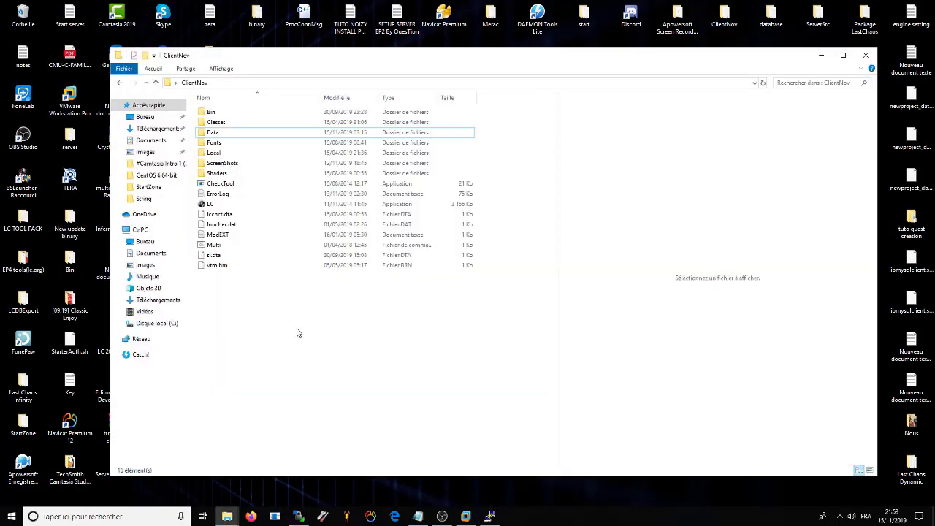
pyautogui.click(219, 245)
pyautogui.press('Return')
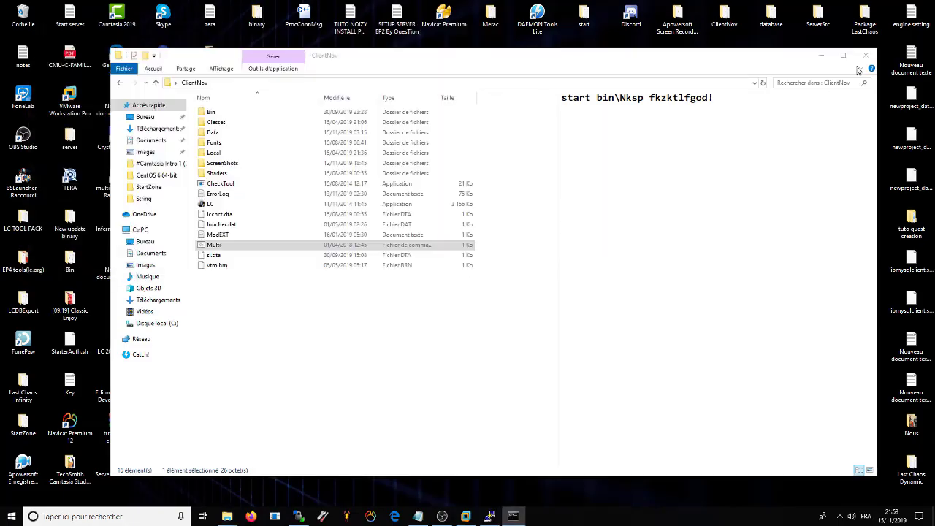
pyautogui.click(866, 55)
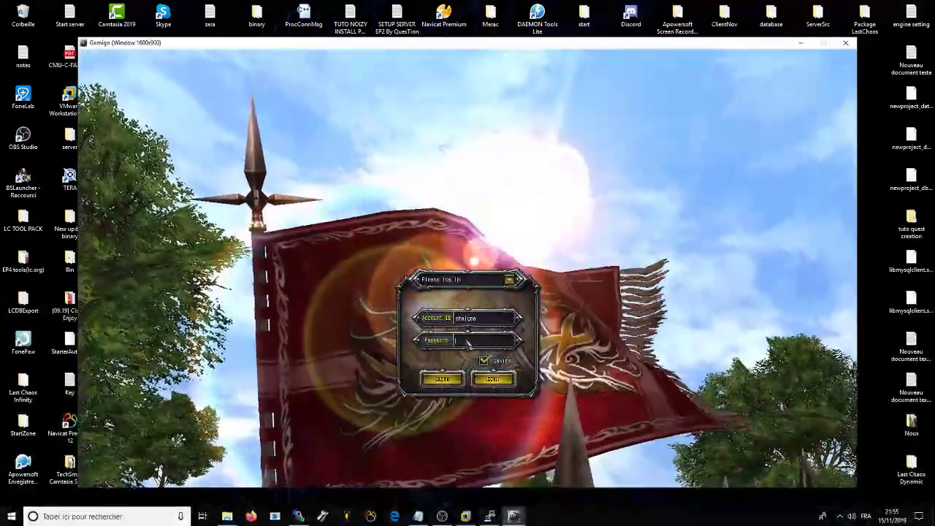
# Step: Log in with the account password, confirm the server and start with the character
pyautogui.click(467, 342)
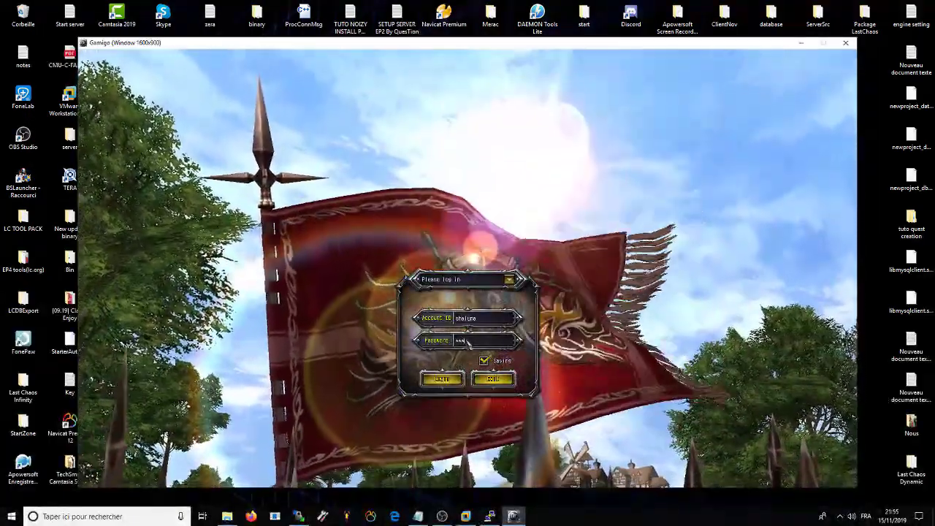
pyautogui.press('Return')
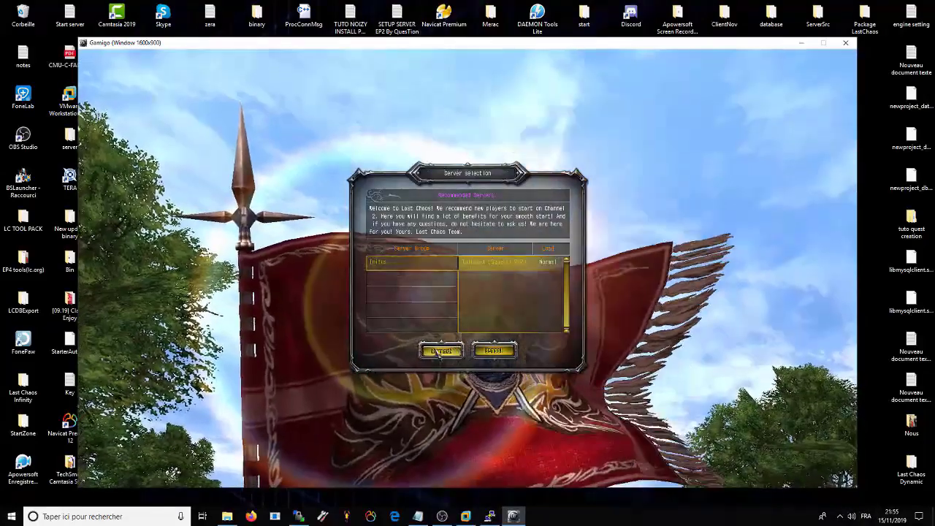
pyautogui.press('Return')
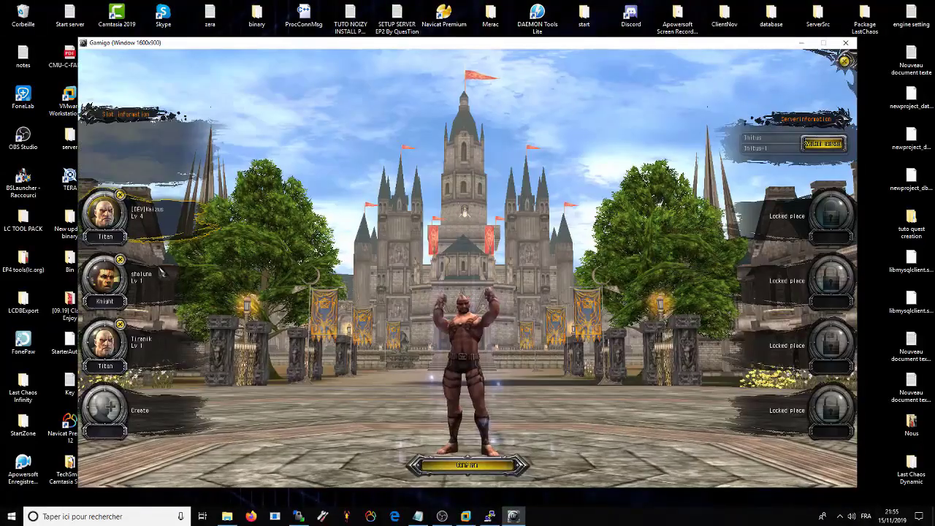
pyautogui.press('Return')
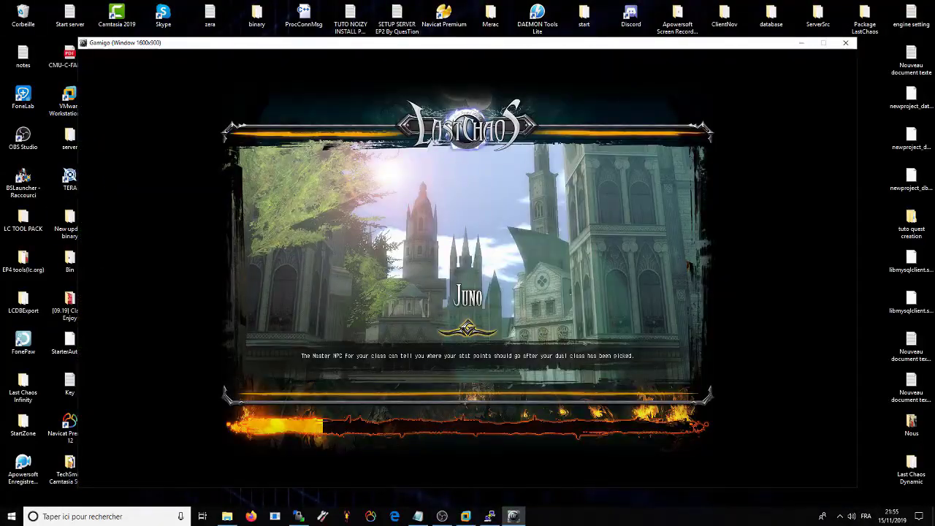